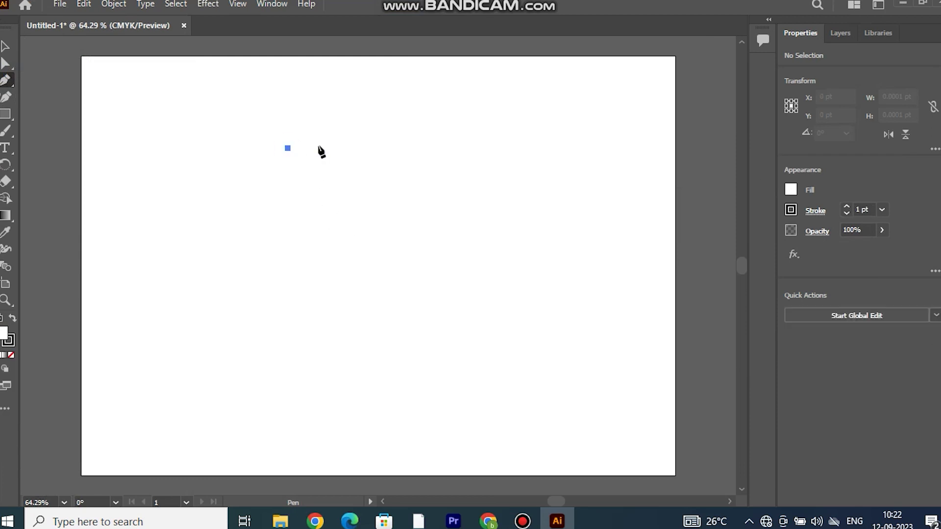
Step: Pen-draw the closed hair shape with a curved top and a spiky zigzag tuft at the back
{"action": "left_click_drag", "start_coordinate": [423, 143], "coordinate": [500, 199]}
{"action": "left_click", "coordinate": [422, 143]}
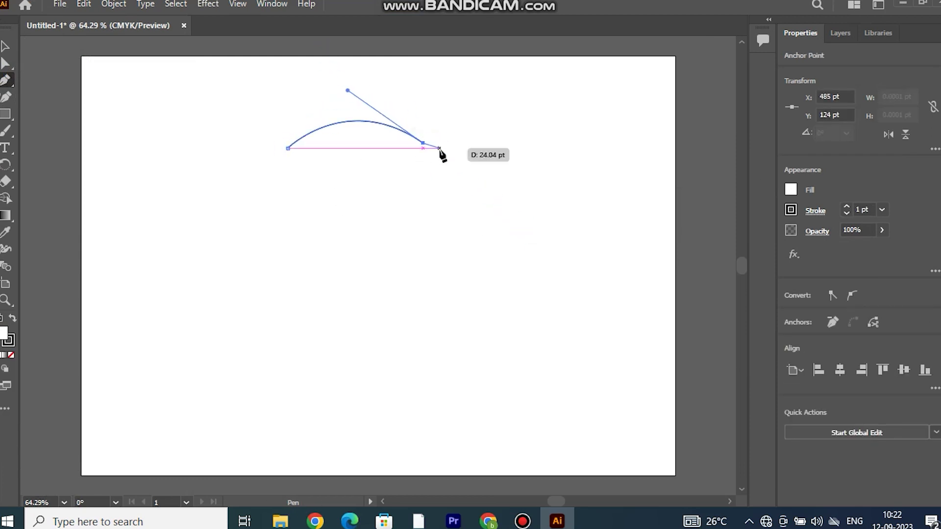
{"action": "left_click", "coordinate": [440, 134]}
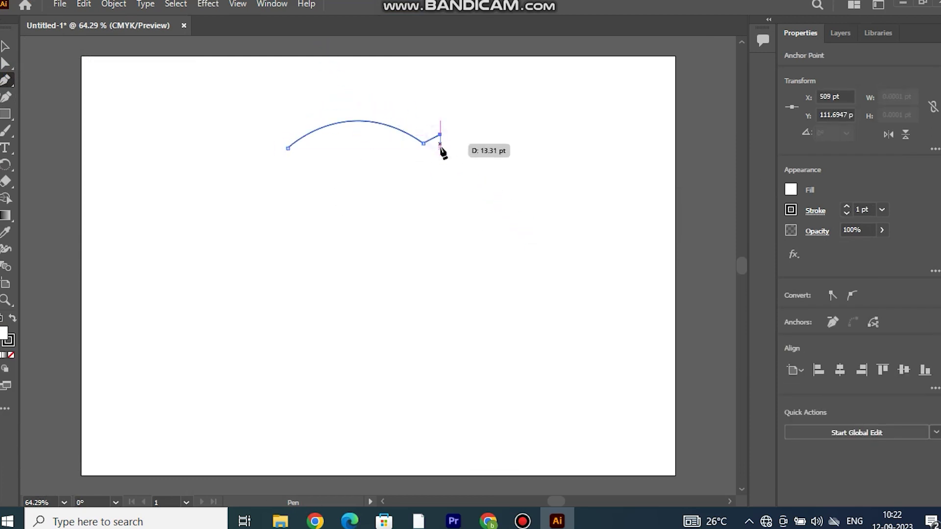
{"action": "left_click", "coordinate": [452, 151]}
{"action": "left_click_drag", "start_coordinate": [415, 202], "coordinate": [462, 200]}
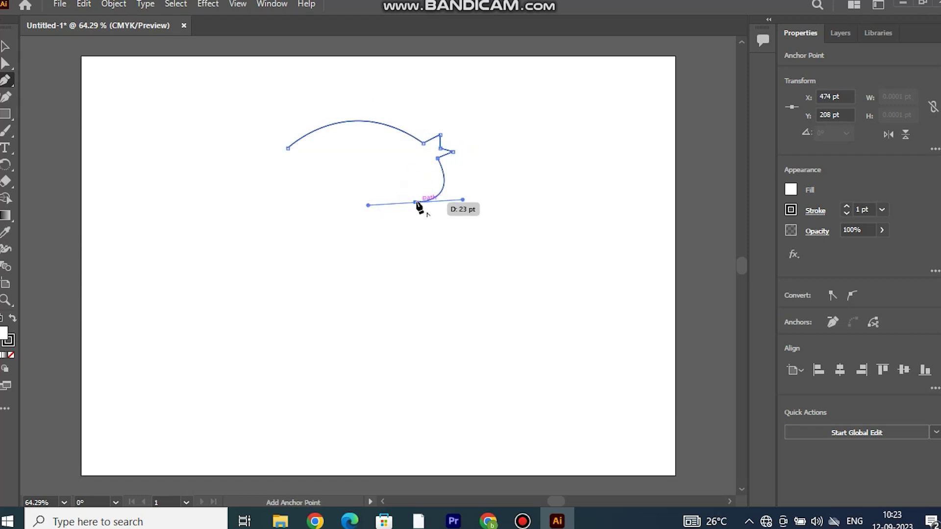
{"action": "left_click_drag", "start_coordinate": [398, 176], "coordinate": [382, 186]}
{"action": "left_click_drag", "start_coordinate": [288, 148], "coordinate": [240, 149]}
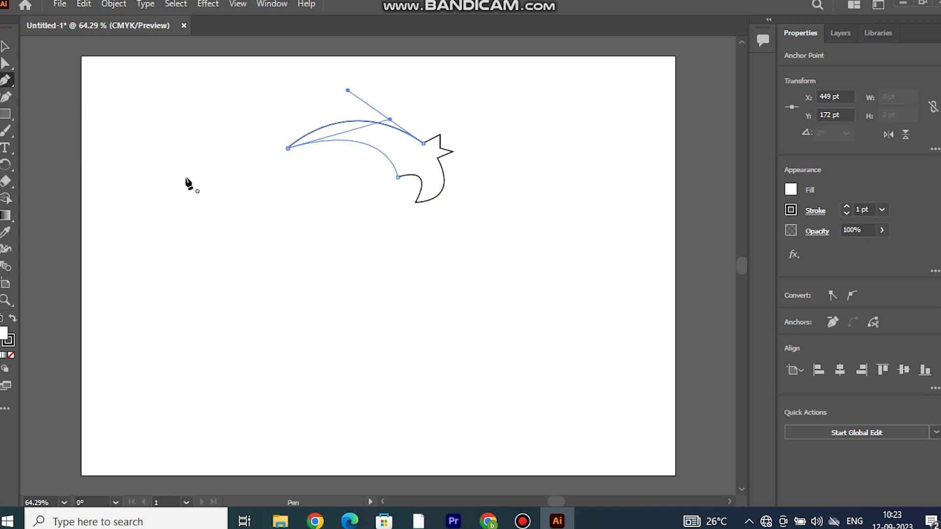
{"action": "left_click", "coordinate": [298, 139]}
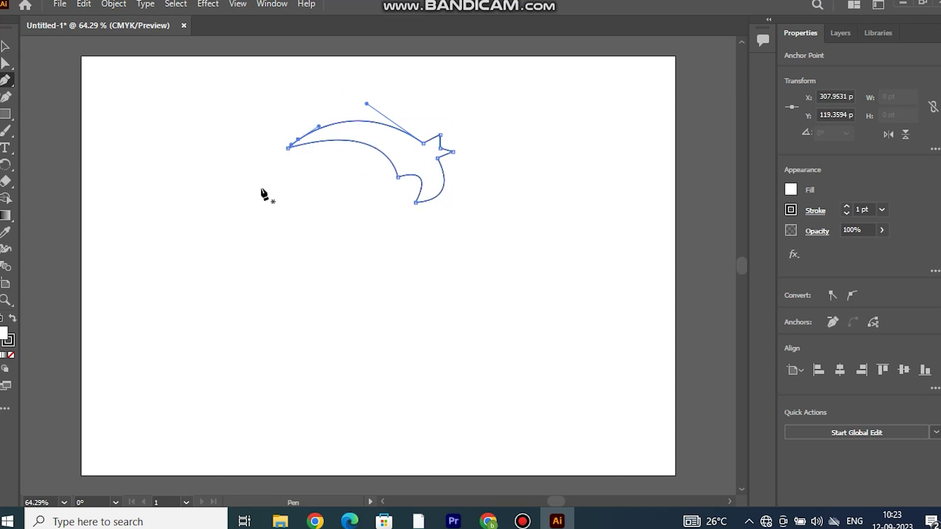
Step: Pen-draw the round head outline below the hairline, closing it at the hairline
{"action": "left_click", "coordinate": [315, 137]}
{"action": "left_click_drag", "start_coordinate": [269, 177], "coordinate": [254, 213]}
{"action": "left_click", "coordinate": [269, 177]}
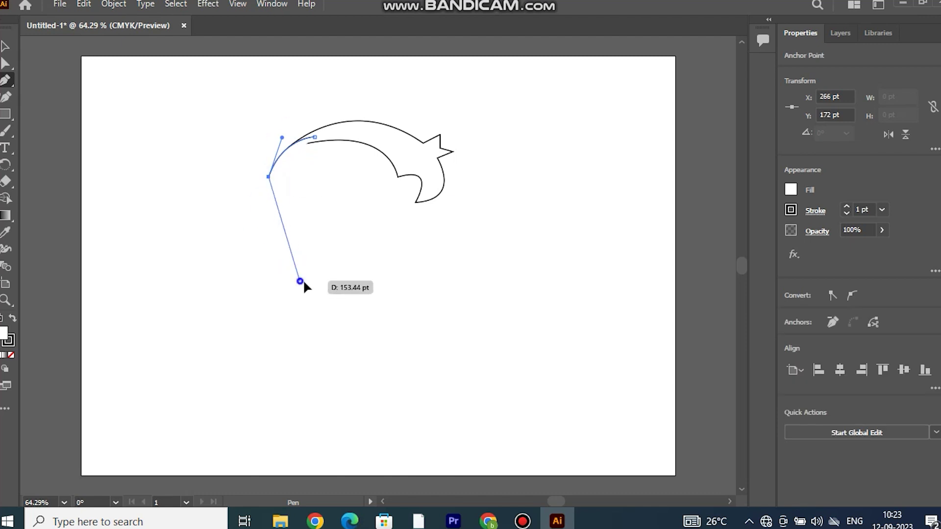
{"action": "left_click_drag", "start_coordinate": [398, 293], "coordinate": [420, 389]}
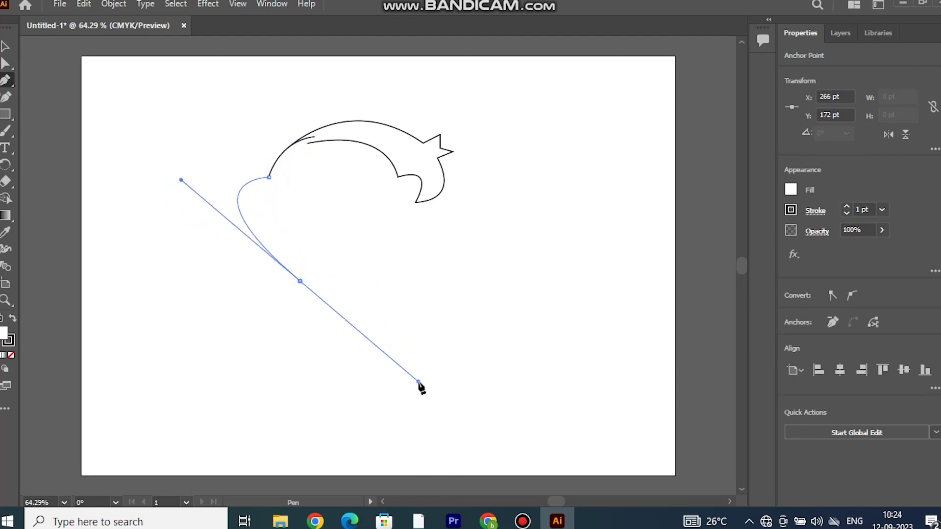
{"action": "left_click", "coordinate": [300, 281]}
{"action": "left_click_drag", "start_coordinate": [408, 266], "coordinate": [448, 227]}
{"action": "left_click", "coordinate": [408, 266]}
{"action": "left_click_drag", "start_coordinate": [430, 184], "coordinate": [451, 219]}
{"action": "left_click", "coordinate": [314, 136]}
{"action": "left_click", "coordinate": [174, 160], "text": "ctrl"}
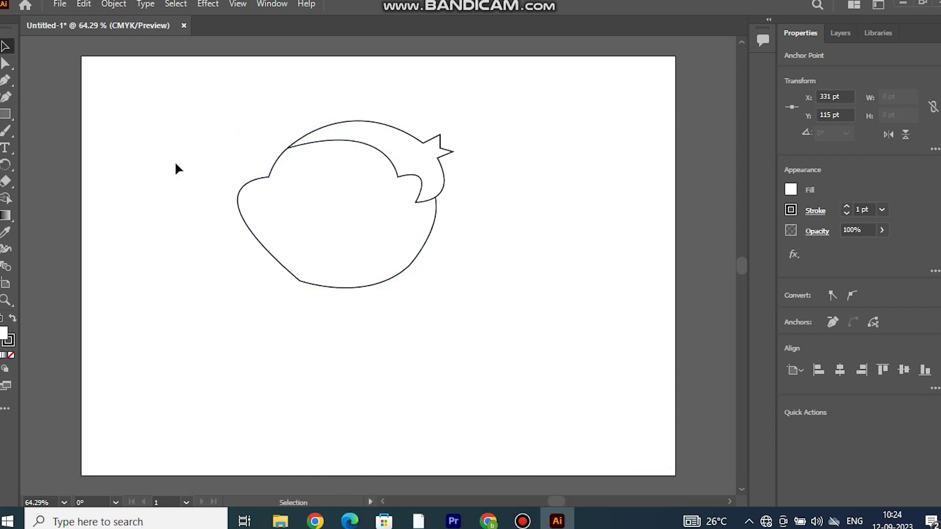
Step: Pen-draw the curved ear line on the head's right side
{"action": "left_click", "coordinate": [413, 216]}
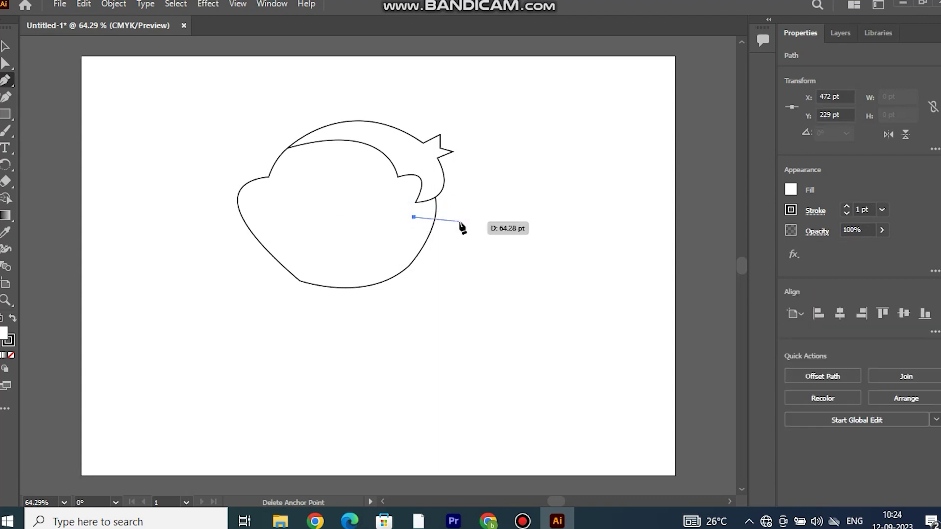
{"action": "left_click", "coordinate": [404, 216], "text": "ctrl"}
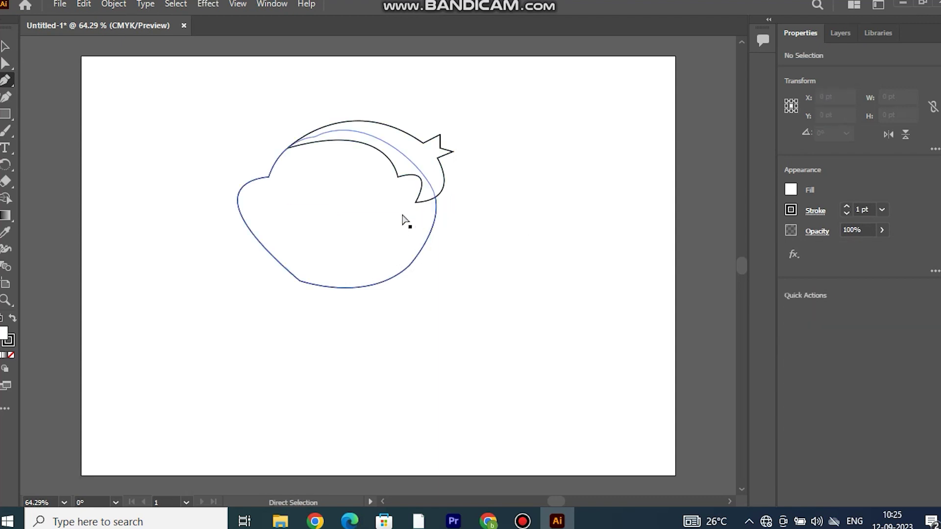
{"action": "left_click", "coordinate": [395, 222]}
{"action": "left_click_drag", "start_coordinate": [408, 208], "coordinate": [459, 241]}
{"action": "left_click", "coordinate": [408, 209]}
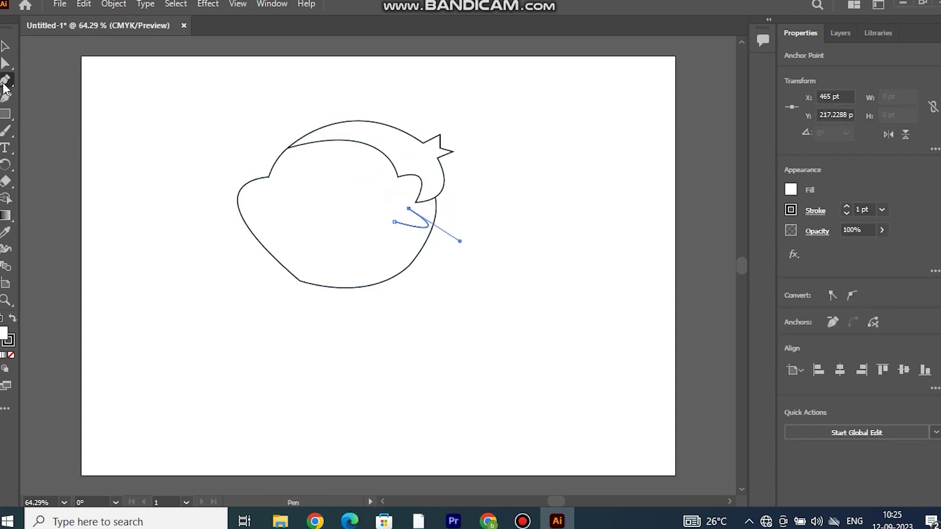
{"action": "left_click_drag", "start_coordinate": [425, 214], "coordinate": [419, 231]}
Step: Add a small oval inside the ear and rotate it into place
{"action": "left_click", "coordinate": [6, 97]}
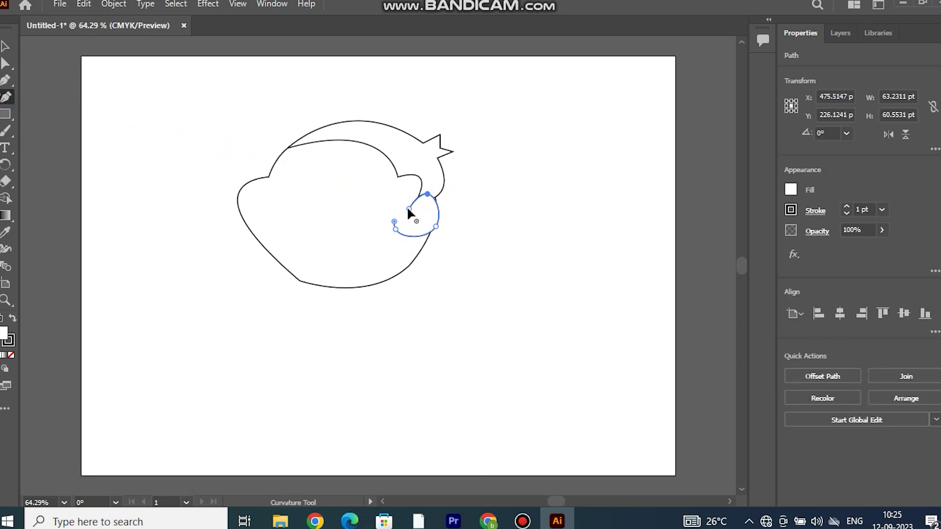
{"action": "left_click_drag", "start_coordinate": [6, 114], "coordinate": [64, 137]}
{"action": "left_click_drag", "start_coordinate": [409, 215], "coordinate": [424, 256]}
{"action": "key", "text": "v"}
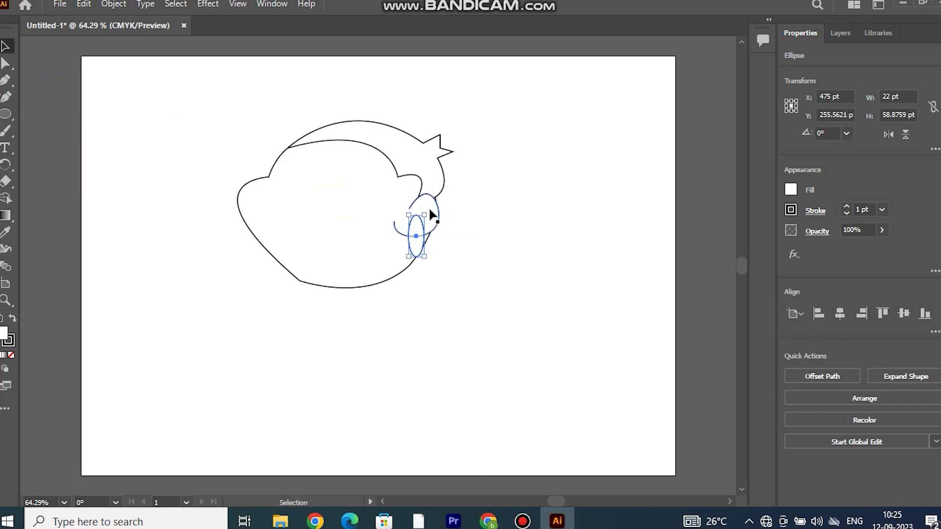
{"action": "mouse_move", "coordinate": [415, 217]}
{"action": "left_mouse_down"}
{"action": "mouse_move", "coordinate": [423, 228]}
{"action": "mouse_move", "coordinate": [399, 234]}
{"action": "left_mouse_up"}
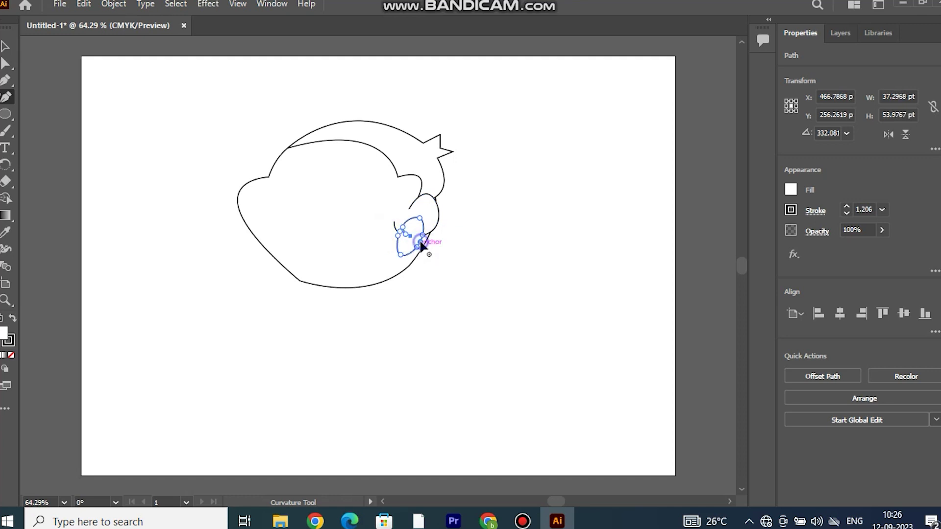
{"action": "key", "text": "v"}
{"action": "left_click", "coordinate": [28, 53]}
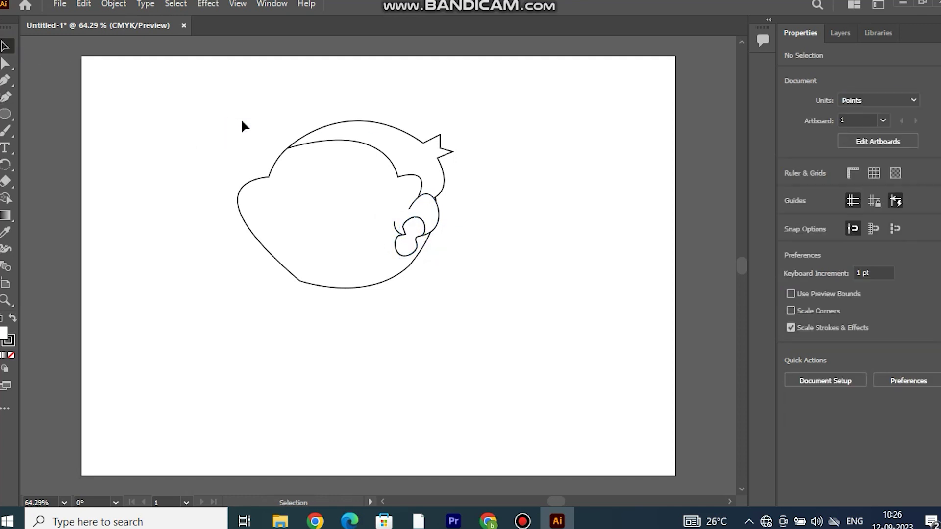
Step: Smooth the head's lower-left outline with the Curvature tool
{"action": "left_click", "coordinate": [354, 279]}
{"action": "key", "text": "shift+grave"}
{"action": "left_click_drag", "start_coordinate": [290, 279], "coordinate": [278, 278]}
{"action": "left_click", "coordinate": [277, 273]}
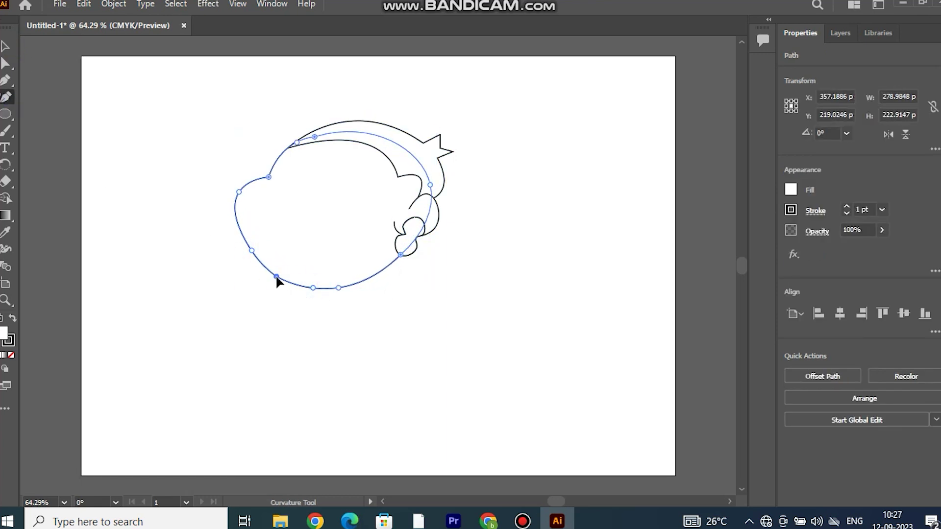
{"action": "key", "text": "v"}
{"action": "left_click", "coordinate": [195, 164]}
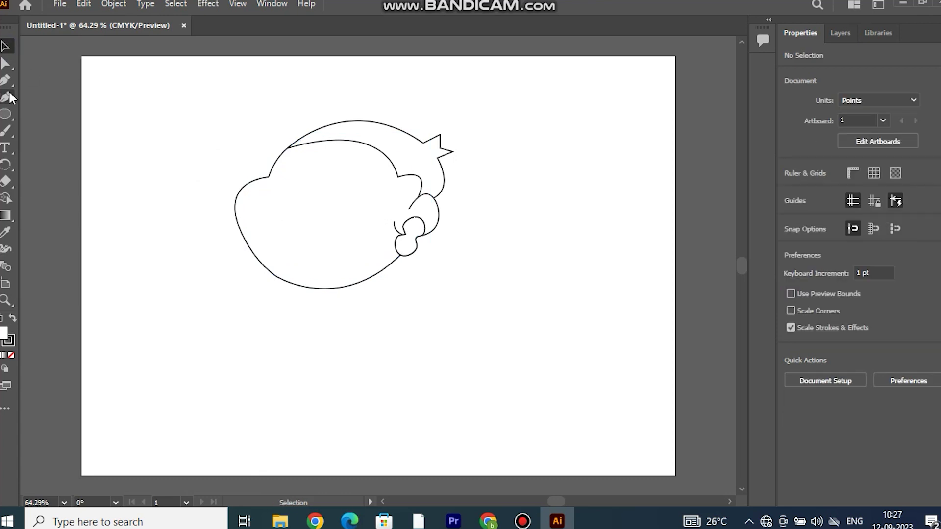
Step: Pen-draw the arm's upper edge from the head down to the top of the hand
{"action": "left_click", "coordinate": [6, 80]}
{"action": "left_click", "coordinate": [247, 234]}
{"action": "left_click_drag", "start_coordinate": [139, 297], "coordinate": [223, 282]}
{"action": "key", "text": "ctrl+z"}
{"action": "left_click", "coordinate": [145, 298]}
{"action": "left_click_drag", "start_coordinate": [45, 350], "coordinate": [74, 381]}
Step: Outline the spread fingers and thumb of the open hand
{"action": "left_click", "coordinate": [73, 353]}
{"action": "left_click", "coordinate": [70, 377]}
{"action": "left_click", "coordinate": [54, 395]}
{"action": "left_click", "coordinate": [80, 387]}
{"action": "left_click", "coordinate": [81, 369]}
{"action": "mouse_move", "coordinate": [90, 394]}
{"action": "left_mouse_down"}
{"action": "mouse_move", "coordinate": [97, 379]}
{"action": "mouse_move", "coordinate": [99, 421]}
{"action": "left_mouse_up"}
{"action": "left_click", "coordinate": [83, 411]}
{"action": "left_click", "coordinate": [102, 408]}
{"action": "mouse_move", "coordinate": [101, 380]}
{"action": "left_mouse_down"}
{"action": "mouse_move", "coordinate": [102, 389]}
{"action": "mouse_move", "coordinate": [116, 372]}
{"action": "left_mouse_up"}
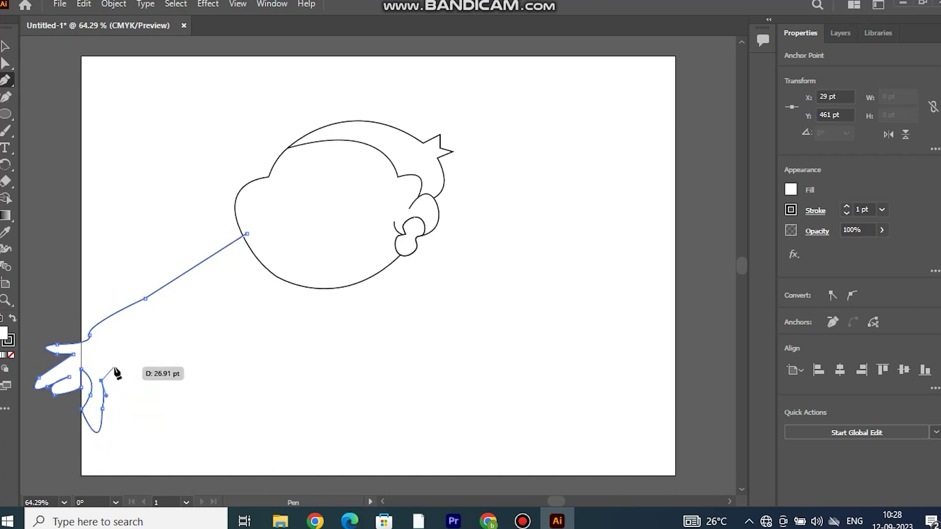
Step: Trace the arm's underside back toward the head and close the arm shape
{"action": "left_click", "coordinate": [108, 375]}
{"action": "left_click", "coordinate": [129, 364]}
{"action": "left_click", "coordinate": [171, 384]}
{"action": "left_click", "coordinate": [304, 259]}
{"action": "left_click", "coordinate": [247, 234]}
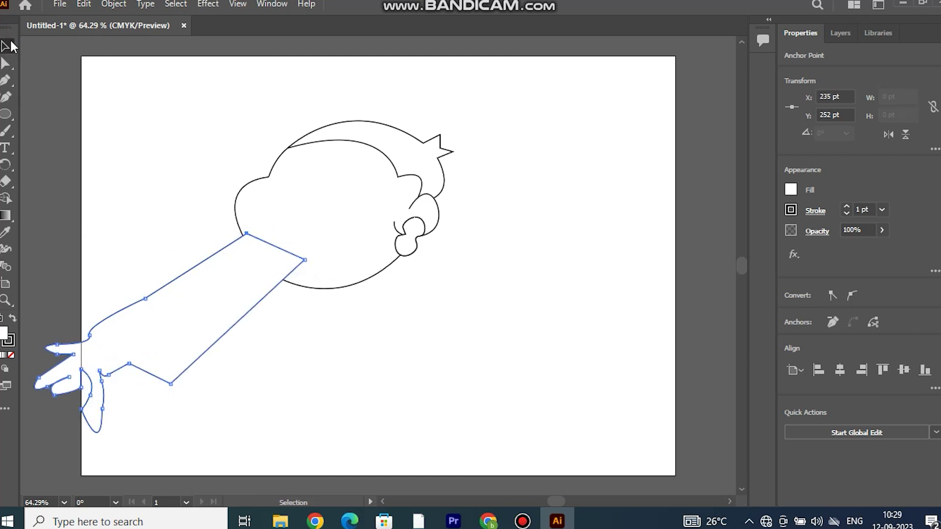
{"action": "left_click", "coordinate": [300, 323], "text": "ctrl"}
{"action": "left_click", "coordinate": [8, 114]}
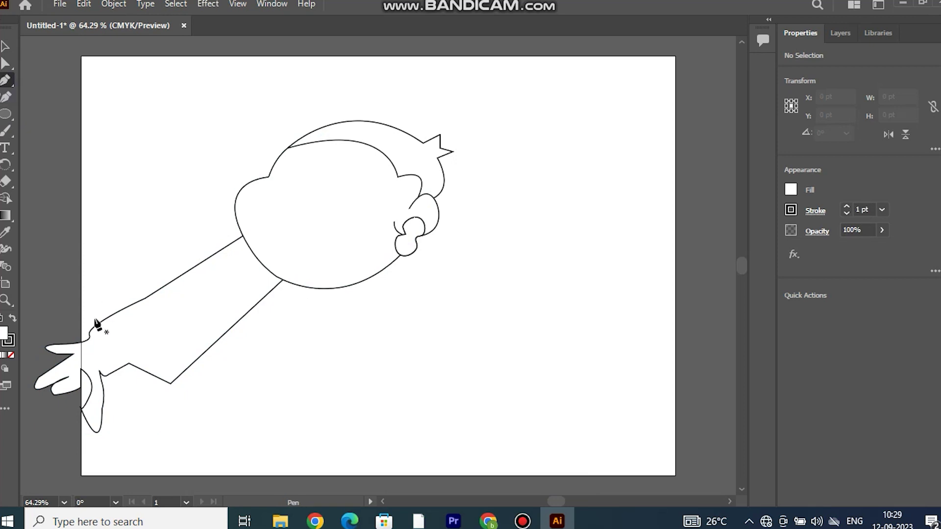
Step: Pen-draw a closed cuff around the wrist
{"action": "left_click_drag", "start_coordinate": [91, 324], "coordinate": [126, 337]}
{"action": "left_click_drag", "start_coordinate": [131, 382], "coordinate": [112, 375]}
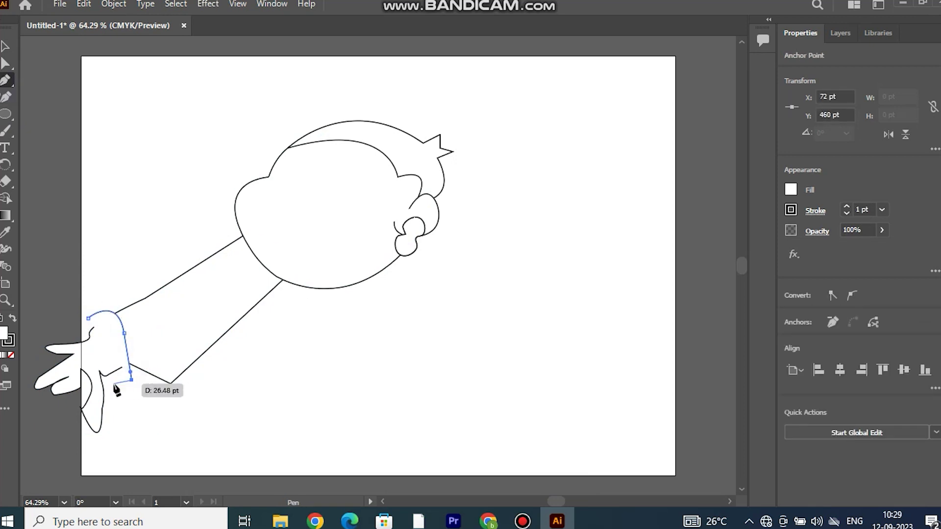
{"action": "left_click", "coordinate": [111, 369]}
{"action": "left_click_drag", "start_coordinate": [92, 326], "coordinate": [72, 325]}
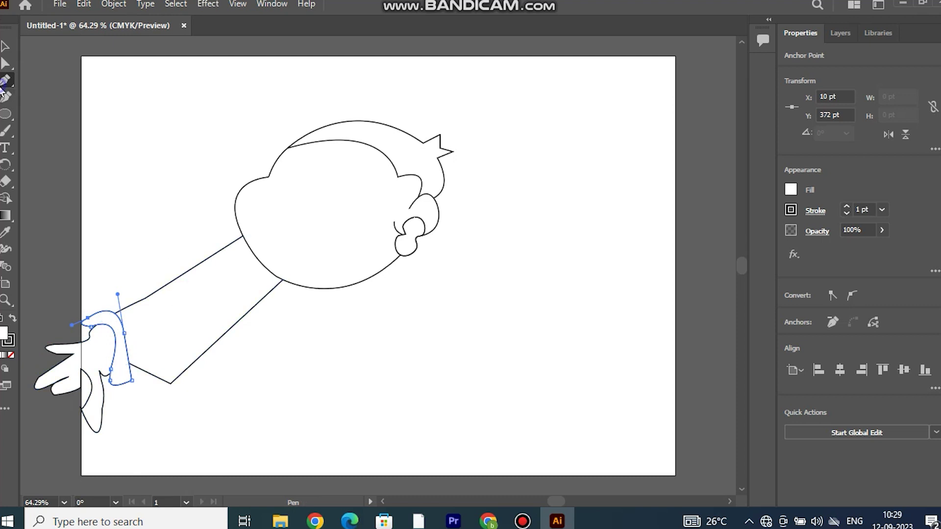
Step: Draw the chubby round body below the head and send it behind the head
{"action": "left_click", "coordinate": [241, 265]}
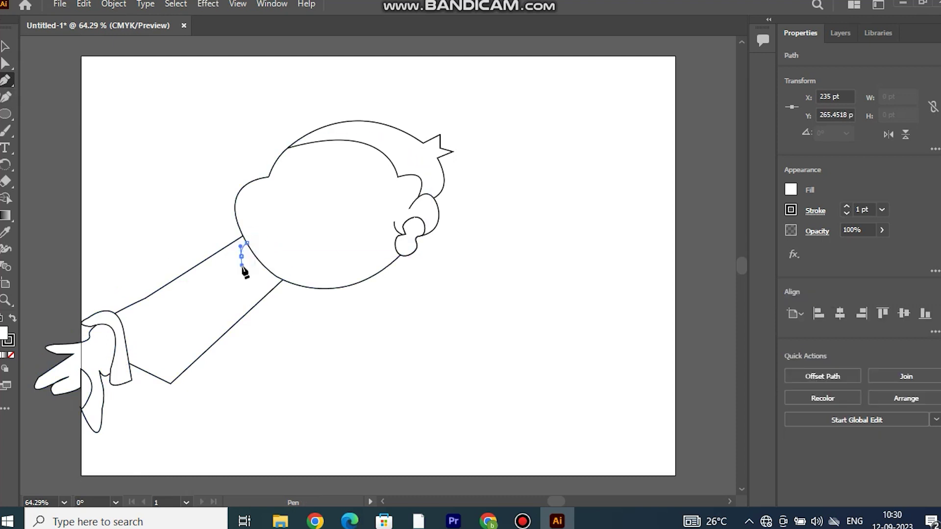
{"action": "mouse_move", "coordinate": [192, 325]}
{"action": "left_mouse_down"}
{"action": "mouse_move", "coordinate": [198, 360]}
{"action": "mouse_move", "coordinate": [168, 435]}
{"action": "mouse_move", "coordinate": [281, 482]}
{"action": "left_mouse_up"}
{"action": "scroll", "coordinate": [168, 435], "scroll_direction": "down", "scroll_amount": 2}
{"action": "left_click_drag", "start_coordinate": [369, 405], "coordinate": [490, 351]}
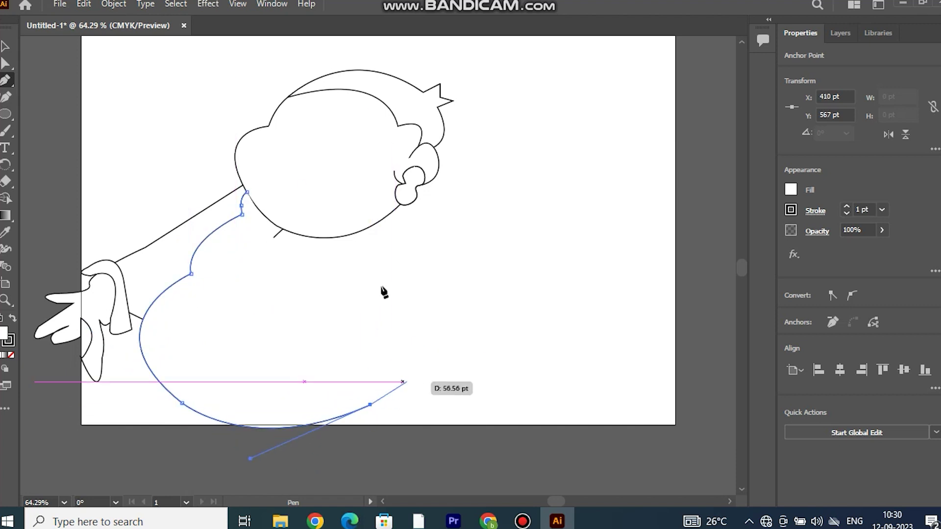
{"action": "left_click_drag", "start_coordinate": [366, 210], "coordinate": [397, 234]}
{"action": "left_click_drag", "start_coordinate": [246, 191], "coordinate": [241, 196]}
{"action": "key", "text": "ctrl+shift+bracketleft"}
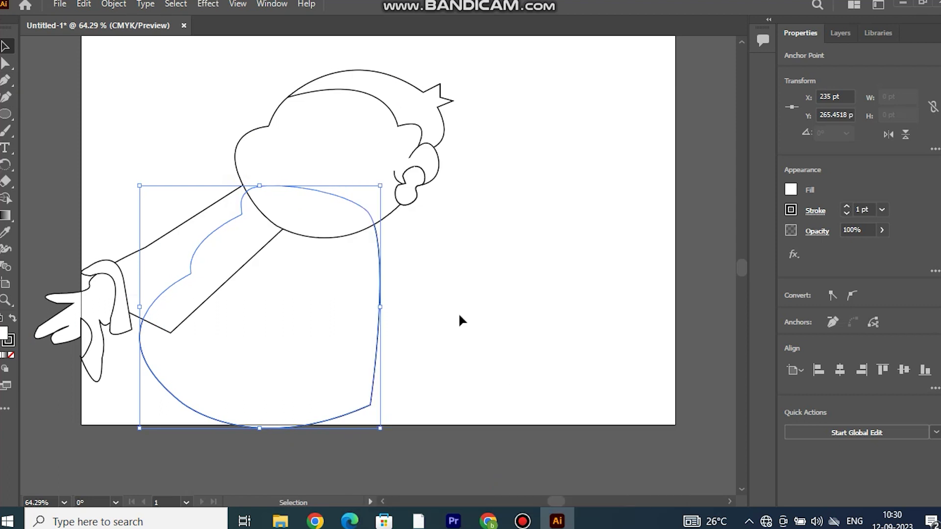
Step: Begin outlining the second arm from below the ear down to the forearm
{"action": "left_click", "coordinate": [463, 270], "text": "ctrl"}
{"action": "left_click", "coordinate": [411, 200]}
{"action": "left_click", "coordinate": [436, 327]}
{"action": "key", "text": "ctrl+z"}
{"action": "left_click_drag", "start_coordinate": [443, 376], "coordinate": [394, 417]}
{"action": "left_click", "coordinate": [342, 388]}
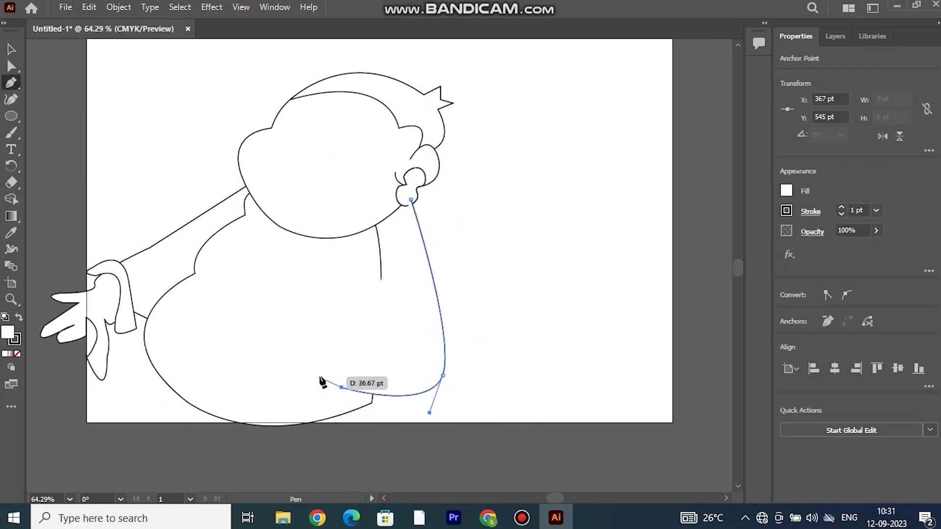
Step: Finish the second arm outline and close it below the ear
{"action": "left_click_drag", "start_coordinate": [334, 354], "coordinate": [351, 359]}
{"action": "left_click", "coordinate": [416, 347]}
{"action": "left_click_drag", "start_coordinate": [390, 297], "coordinate": [410, 245]}
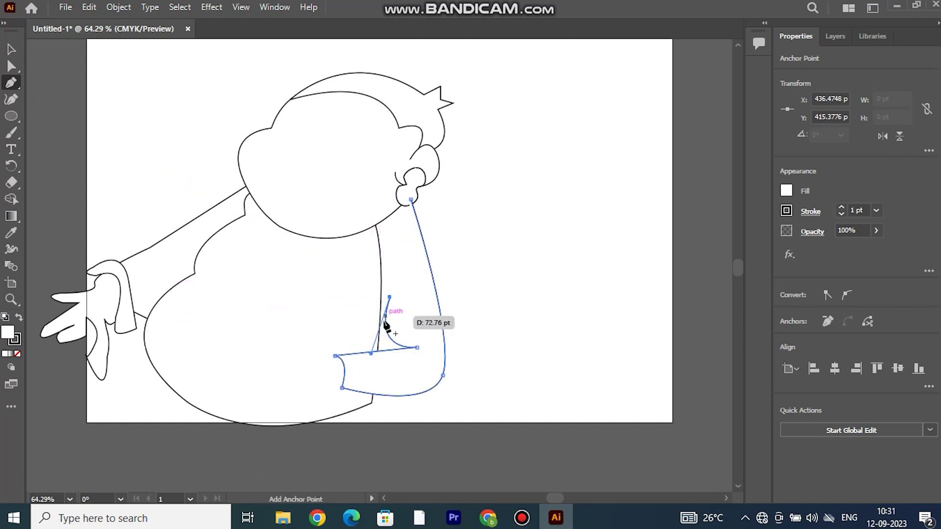
{"action": "left_click", "coordinate": [363, 282]}
{"action": "left_click", "coordinate": [371, 211]}
{"action": "left_click", "coordinate": [410, 200]}
Step: Merge the overlapping arm region into the body with the Shape Builder tool
{"action": "key", "text": "v"}
{"action": "key", "text": "shift+m"}
{"action": "left_click", "coordinate": [351, 340]}
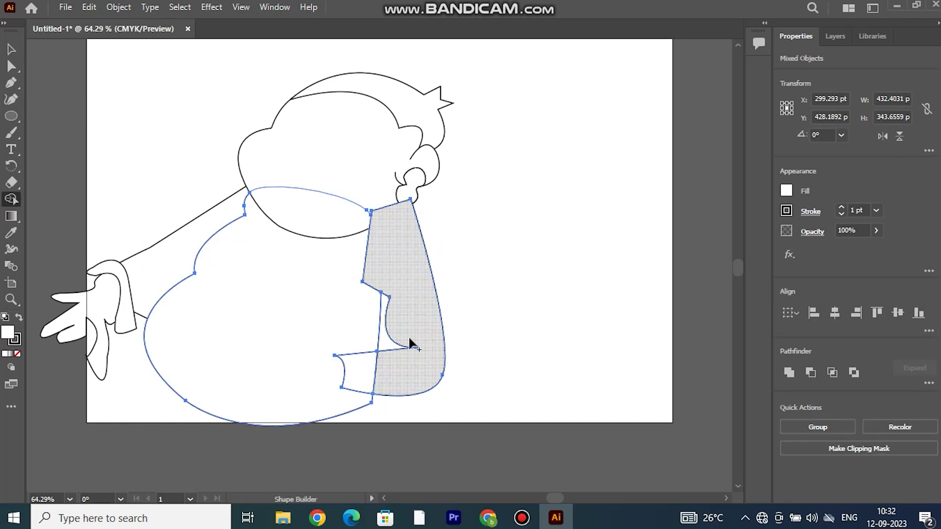
{"action": "left_click", "coordinate": [383, 346]}
{"action": "key", "text": "v"}
{"action": "left_click", "coordinate": [474, 250]}
Step: Attempt to cut the body outline with Scissors, dismissing the error messages
{"action": "left_click", "coordinate": [421, 283]}
{"action": "key", "text": "c"}
{"action": "left_click", "coordinate": [363, 283]}
{"action": "key", "text": "Return"}
{"action": "left_click", "coordinate": [365, 281]}
{"action": "key", "text": "Return"}
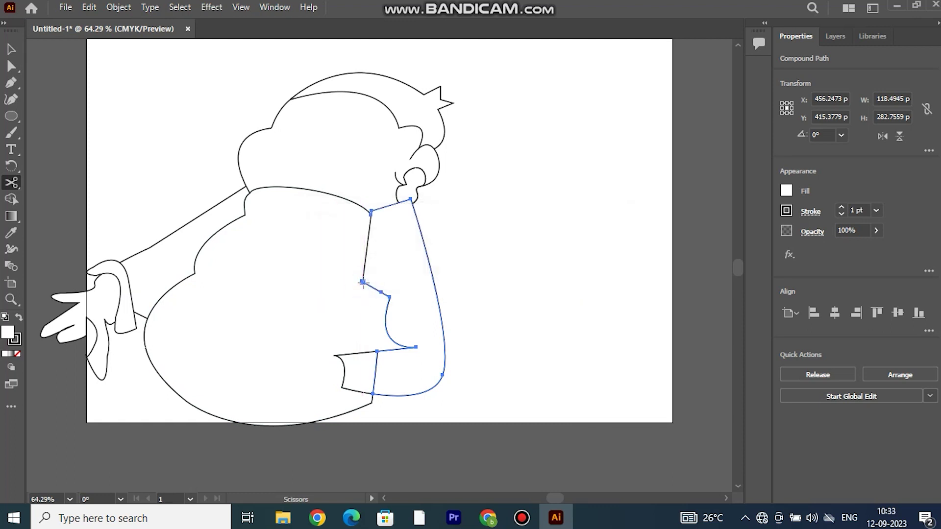
{"action": "key", "text": "v"}
Step: Erase the zigzag from the body's right edge using the Path Eraser
{"action": "left_click", "coordinate": [371, 238]}
{"action": "key", "text": "shift+grave"}
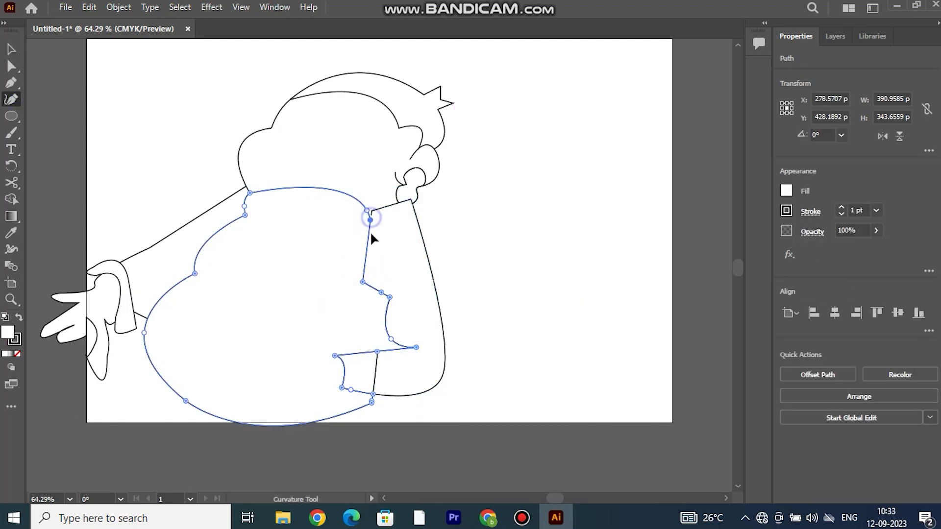
{"action": "key", "text": "v"}
{"action": "right_click", "coordinate": [11, 182]}
{"action": "left_click", "coordinate": [73, 183]}
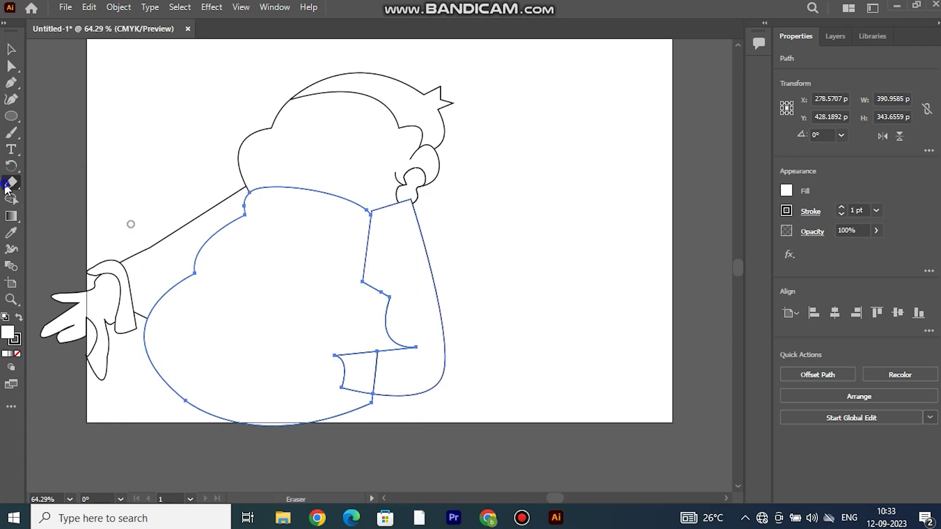
{"action": "left_click_drag", "start_coordinate": [369, 230], "coordinate": [366, 263]}
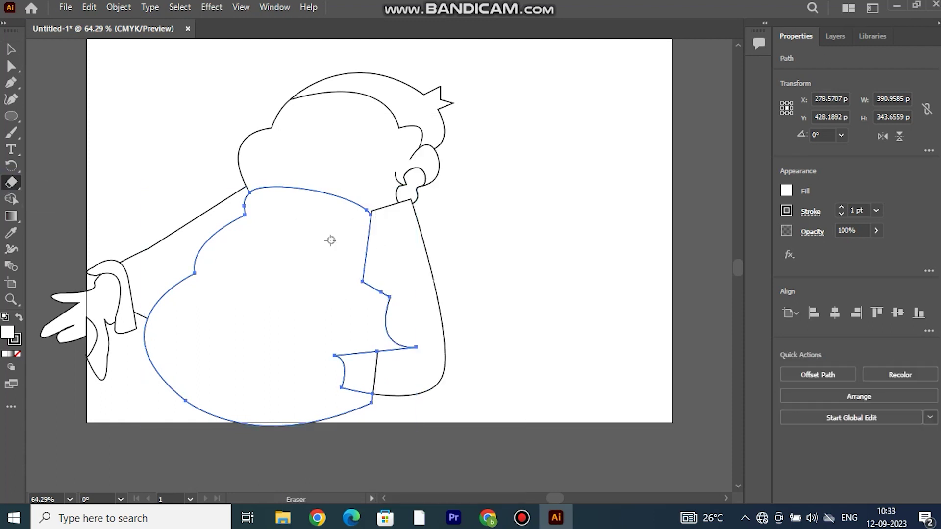
Step: Delete the right arm's stray anchor near the neck
{"action": "left_click", "coordinate": [399, 255], "text": "ctrl+shift"}
{"action": "left_click", "coordinate": [384, 253], "text": "ctrl"}
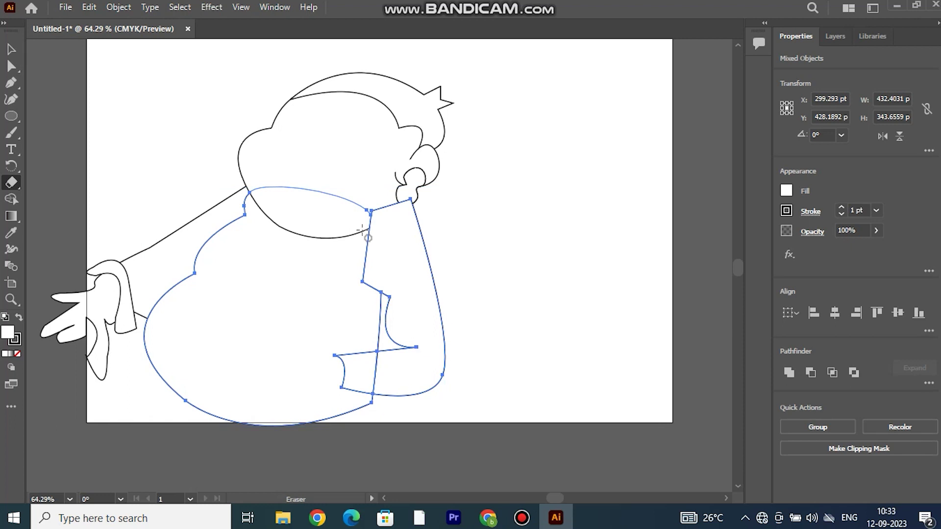
{"action": "key", "text": "shift+grave"}
{"action": "left_click", "coordinate": [371, 214]}
{"action": "key", "text": "Delete"}
{"action": "left_click", "coordinate": [10, 49]}
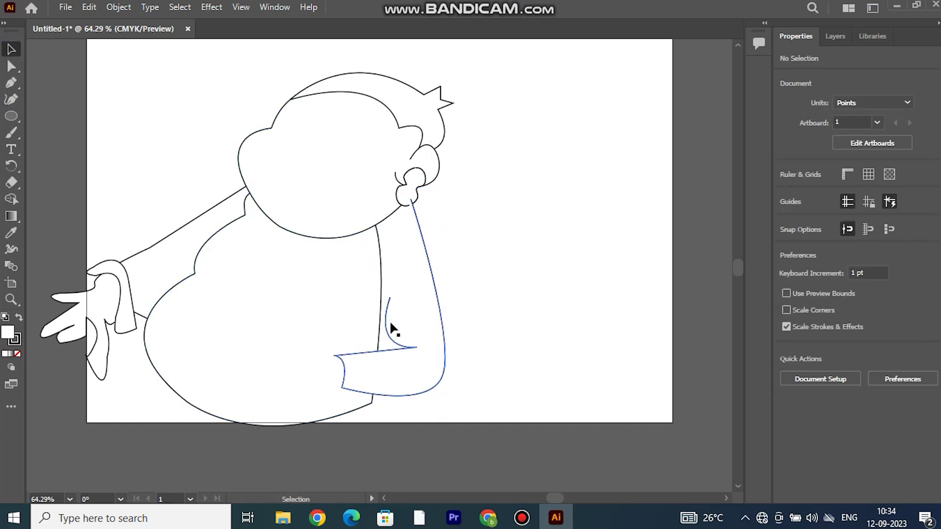
Step: Pen-draw the second hand with fingers resting on the belly
{"action": "key", "text": "p"}
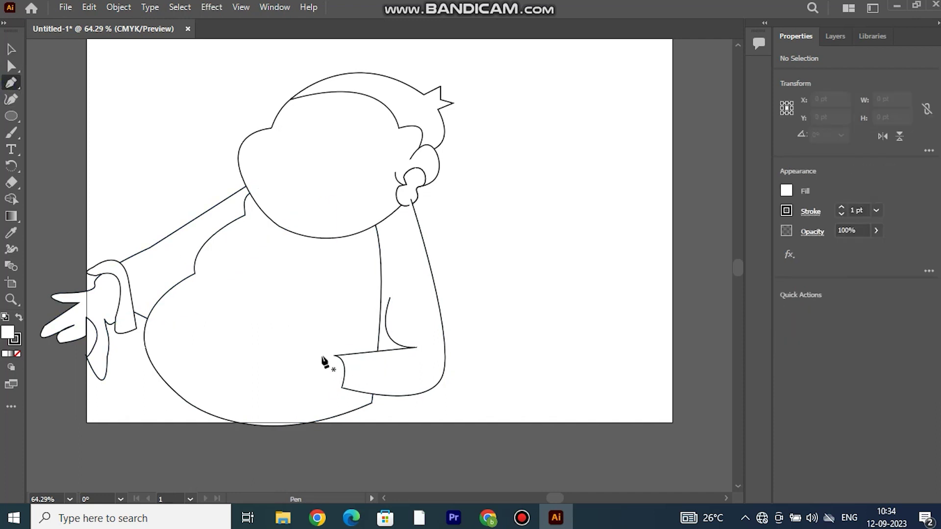
{"action": "left_click", "coordinate": [295, 358]}
{"action": "left_click_drag", "start_coordinate": [285, 376], "coordinate": [365, 394]}
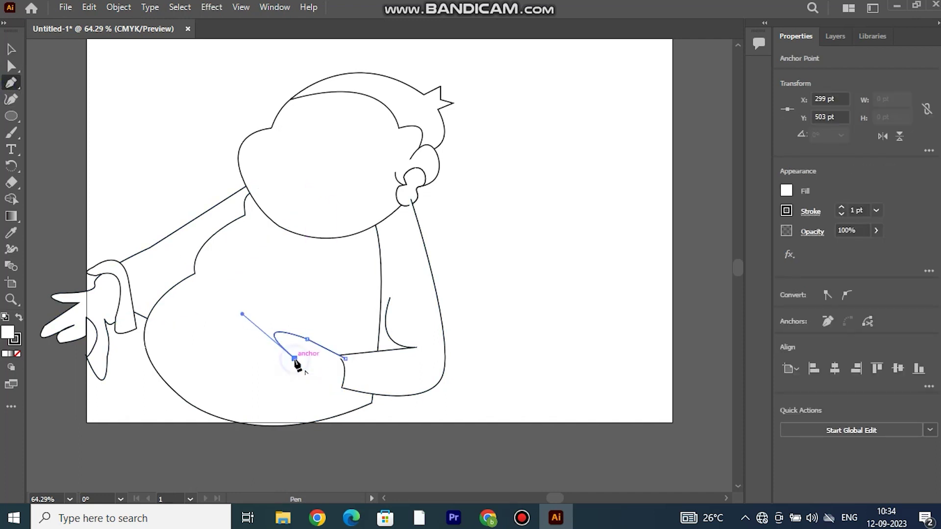
{"action": "left_click", "coordinate": [290, 396]}
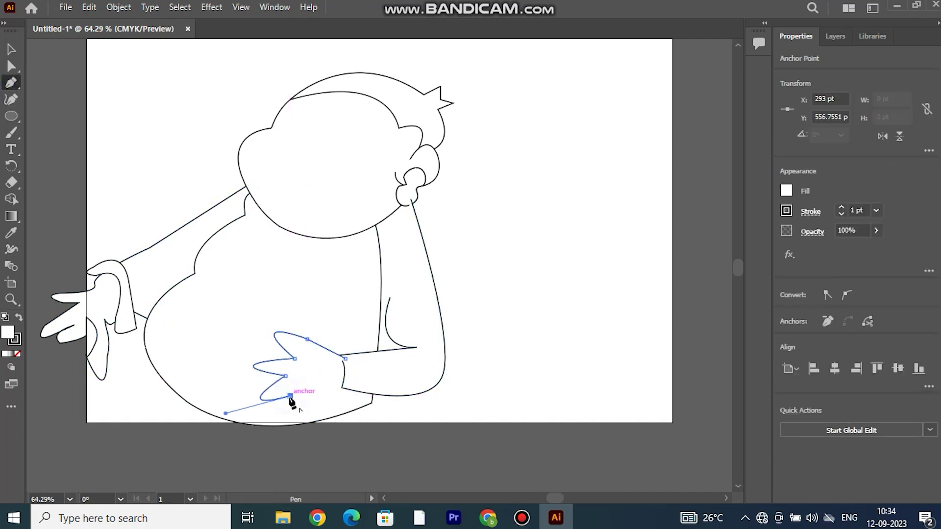
{"action": "left_click_drag", "start_coordinate": [340, 397], "coordinate": [346, 387]}
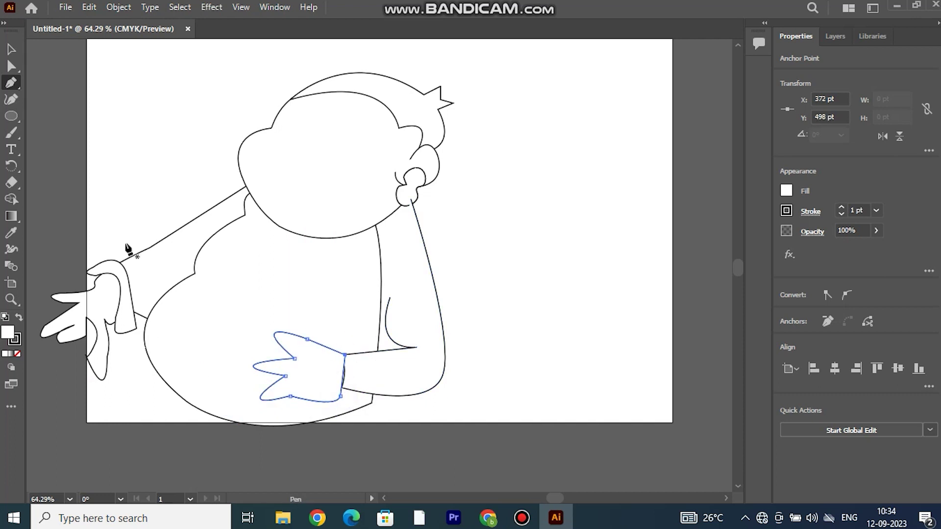
{"action": "key", "text": "v"}
{"action": "key", "text": "ctrl+t"}
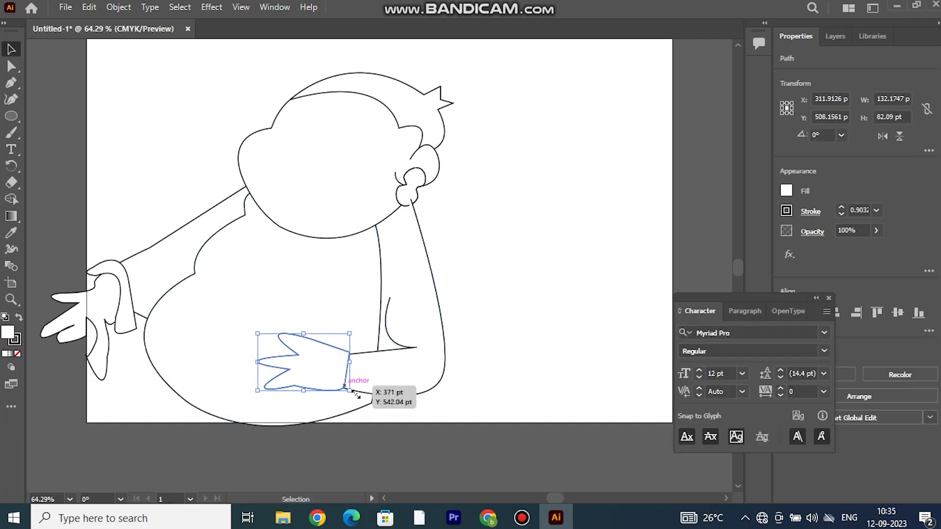
{"action": "key", "text": "ctrl+shift+a"}
Step: Draw a closed rounded cuff at the second wrist
{"action": "key", "text": "p"}
{"action": "left_click", "coordinate": [360, 348]}
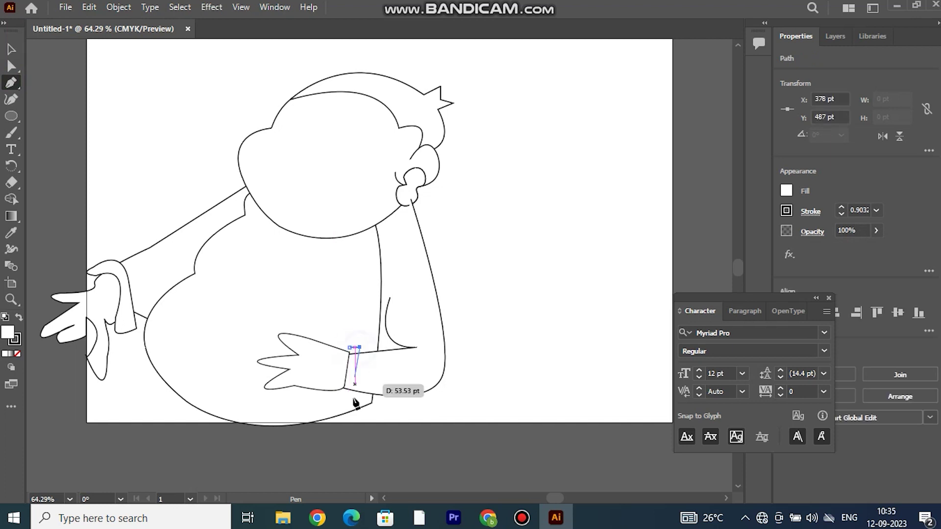
{"action": "left_click_drag", "start_coordinate": [355, 401], "coordinate": [343, 405]}
{"action": "left_click", "coordinate": [350, 348]}
{"action": "left_click", "coordinate": [346, 379]}
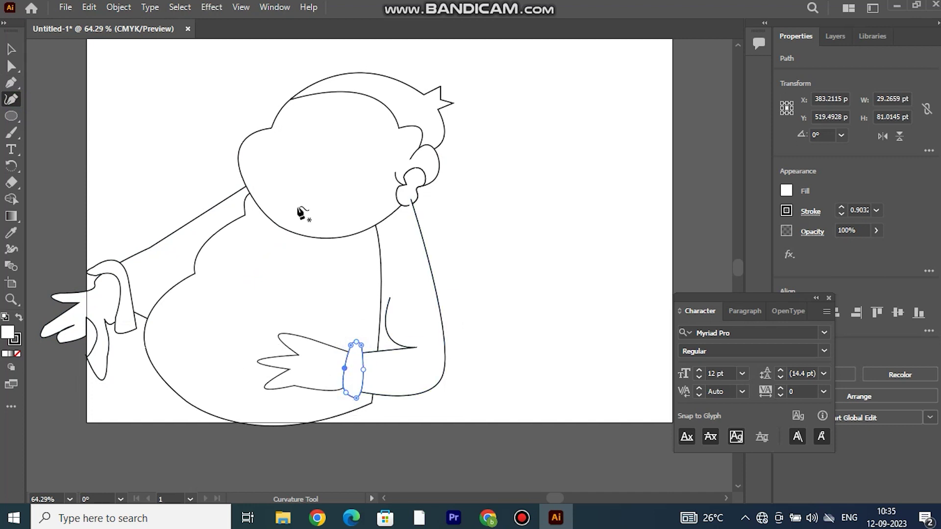
Step: Bend the right forearm outline upward near the wrist
{"action": "left_click", "coordinate": [406, 350]}
{"action": "left_click", "coordinate": [397, 346]}
{"action": "left_click_drag", "start_coordinate": [384, 351], "coordinate": [379, 342]}
{"action": "left_click", "coordinate": [382, 266]}
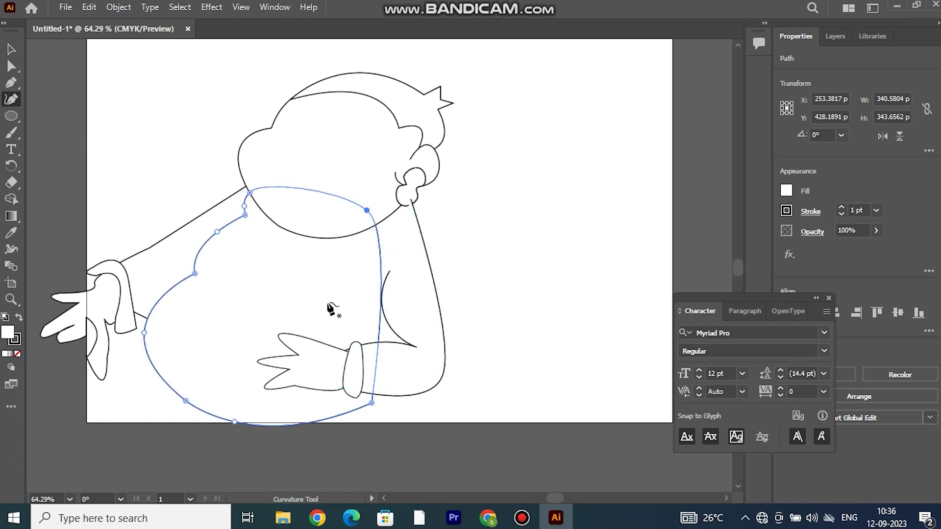
Step: Add angular sleeve corner points and join the right arm path's two ends
{"action": "key", "text": "p"}
{"action": "left_click", "coordinate": [389, 271]}
{"action": "left_click", "coordinate": [372, 315]}
{"action": "left_click", "coordinate": [349, 270]}
{"action": "left_click", "coordinate": [353, 221]}
{"action": "right_click", "coordinate": [400, 202]}
{"action": "left_click", "coordinate": [431, 311]}
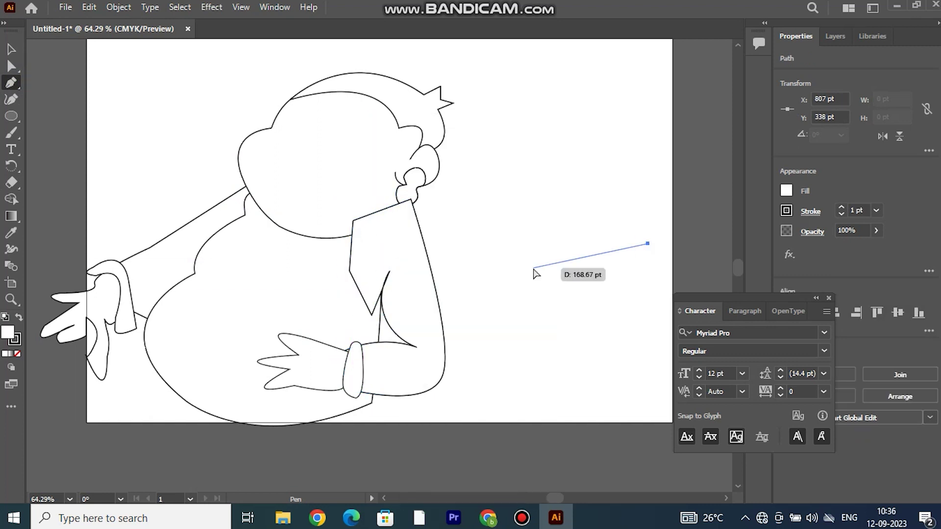
{"action": "key", "text": "v"}
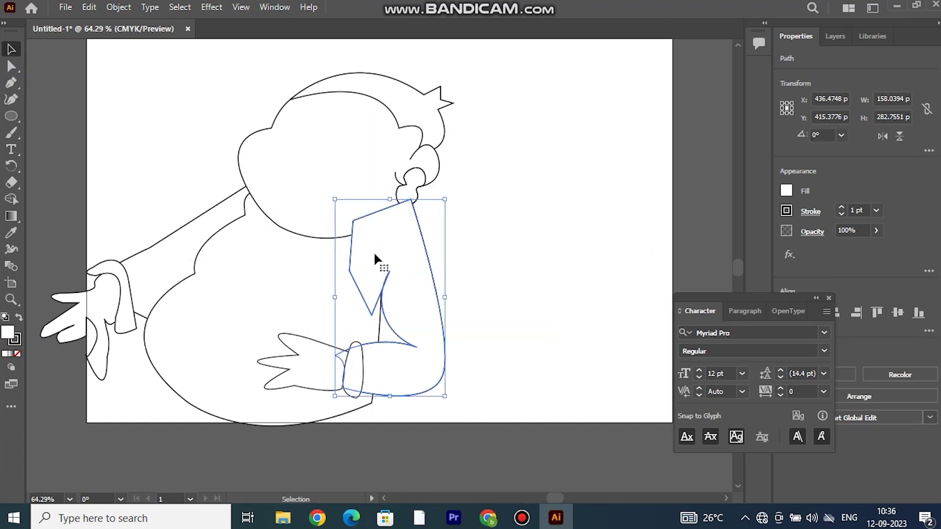
Step: Reshape the right arm's sleeve corner and upper anchor with the Curvature tool
{"action": "key", "text": "shift+grave"}
{"action": "left_click_drag", "start_coordinate": [371, 316], "coordinate": [381, 292]}
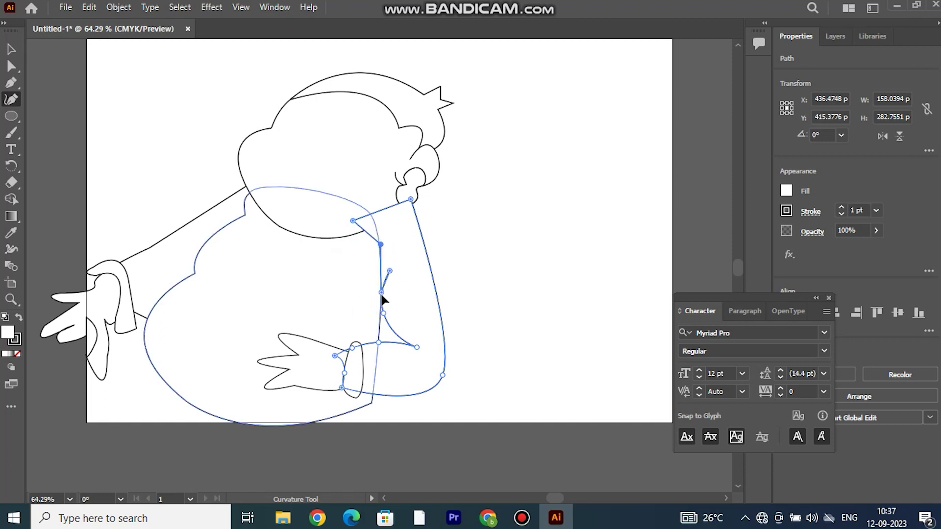
{"action": "left_click_drag", "start_coordinate": [353, 220], "coordinate": [366, 226]}
{"action": "key", "text": "v"}
{"action": "left_click", "coordinate": [387, 238]}
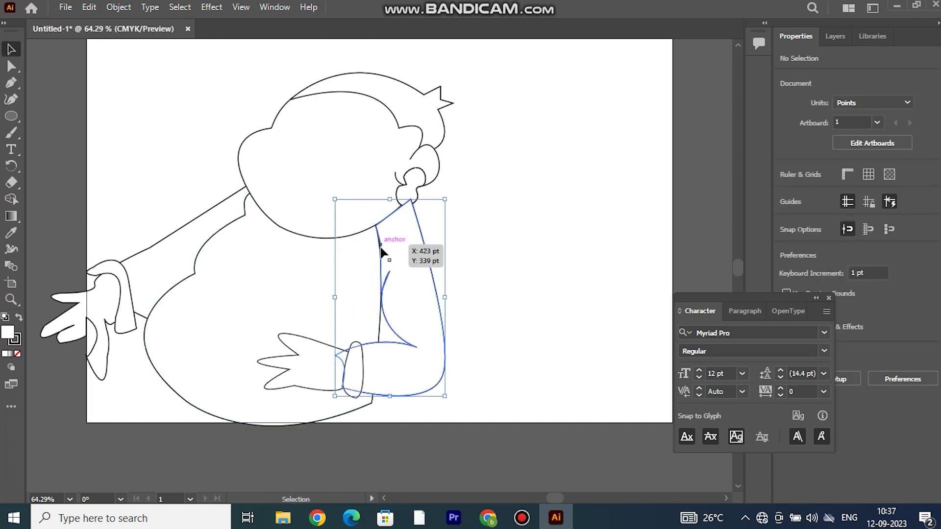
{"action": "key", "text": "shift+grave"}
{"action": "left_click", "coordinate": [391, 249]}
Step: Nudge the right arm slightly upward into position
{"action": "key", "text": "v"}
{"action": "left_click", "coordinate": [461, 257]}
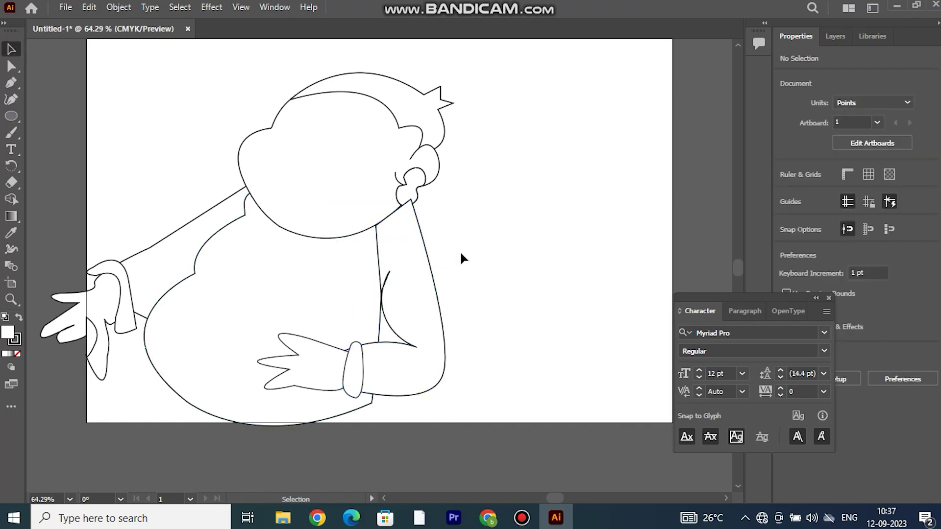
{"action": "left_click_drag", "start_coordinate": [378, 258], "coordinate": [377, 254]}
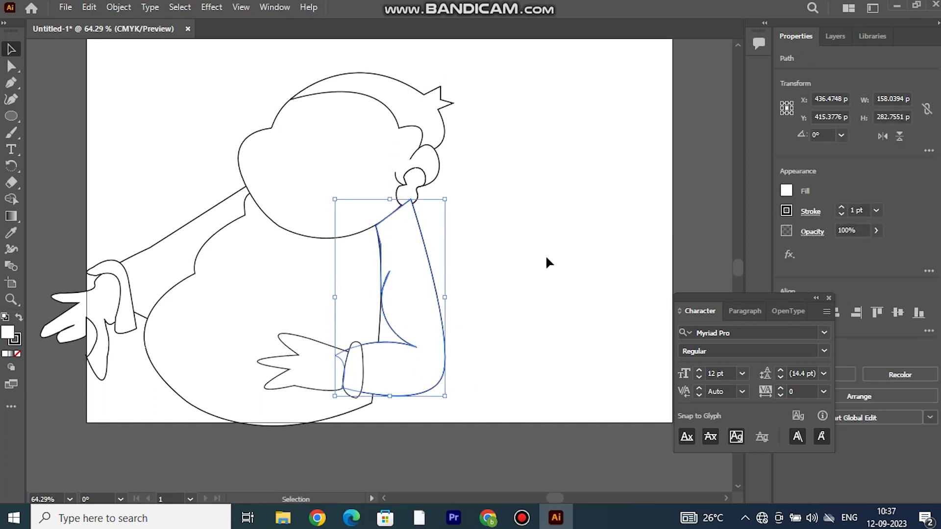
{"action": "left_click", "coordinate": [547, 253]}
{"action": "left_click", "coordinate": [380, 249]}
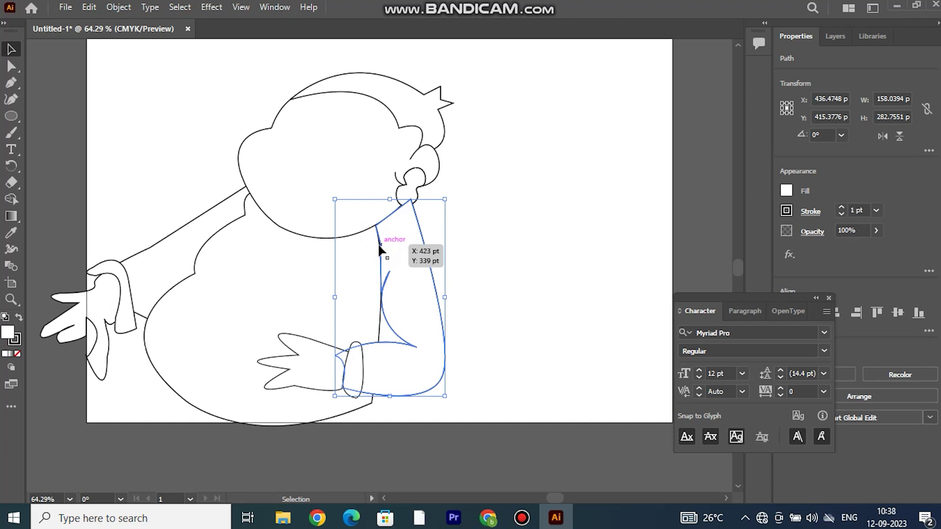
{"action": "left_click", "coordinate": [500, 258]}
{"action": "scroll", "coordinate": [490, 284], "scroll_direction": "down", "scroll_amount": 2}
Step: Extend the left arm outline up the shoulder to the neck and delete the extra anchor
{"action": "left_click", "coordinate": [196, 168]}
{"action": "left_click", "coordinate": [11, 98]}
{"action": "left_click_drag", "start_coordinate": [175, 283], "coordinate": [198, 204]}
{"action": "left_click", "coordinate": [173, 233]}
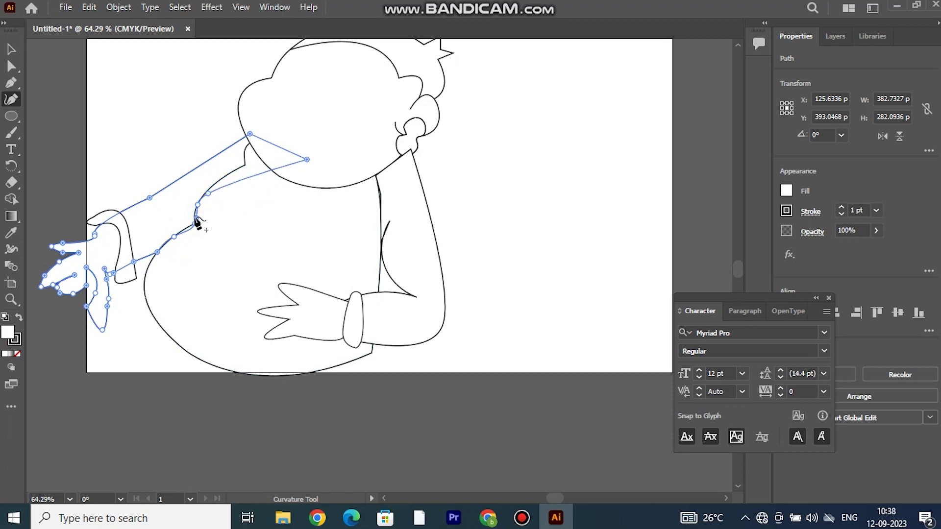
{"action": "left_click", "coordinate": [217, 182]}
{"action": "left_click", "coordinate": [245, 166]}
{"action": "left_click", "coordinate": [307, 159]}
{"action": "key", "text": "Delete"}
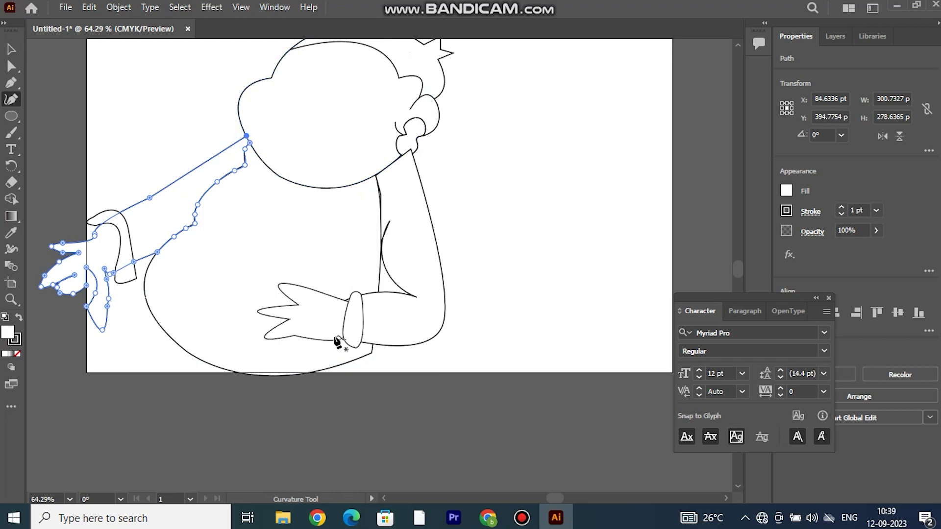
Step: Move the right arm back left so it sits against the body
{"action": "key", "text": "v"}
{"action": "left_click", "coordinate": [140, 368]}
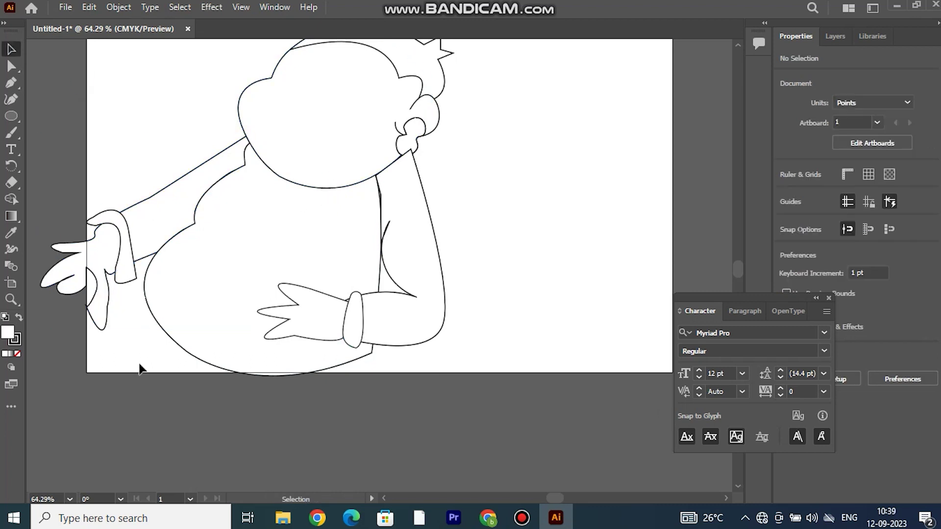
{"action": "left_click", "coordinate": [421, 269]}
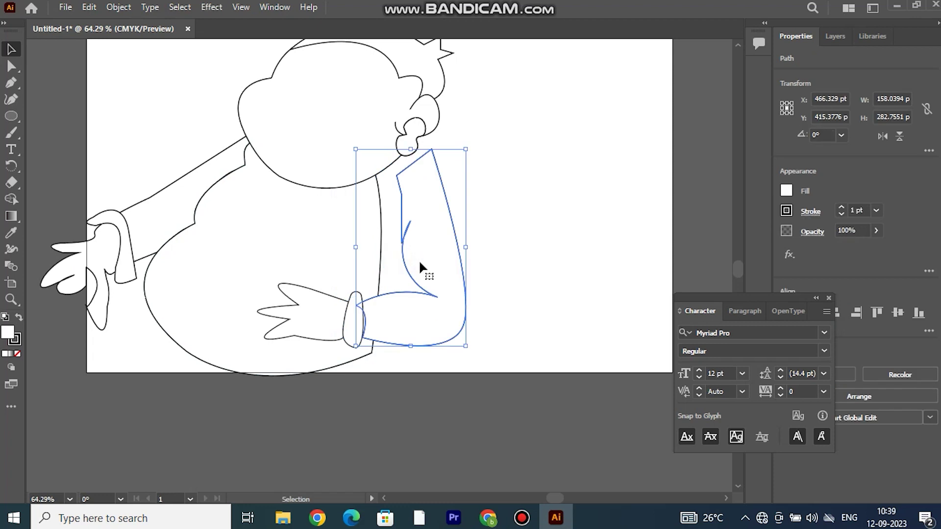
{"action": "left_click_drag", "start_coordinate": [420, 267], "coordinate": [400, 266]}
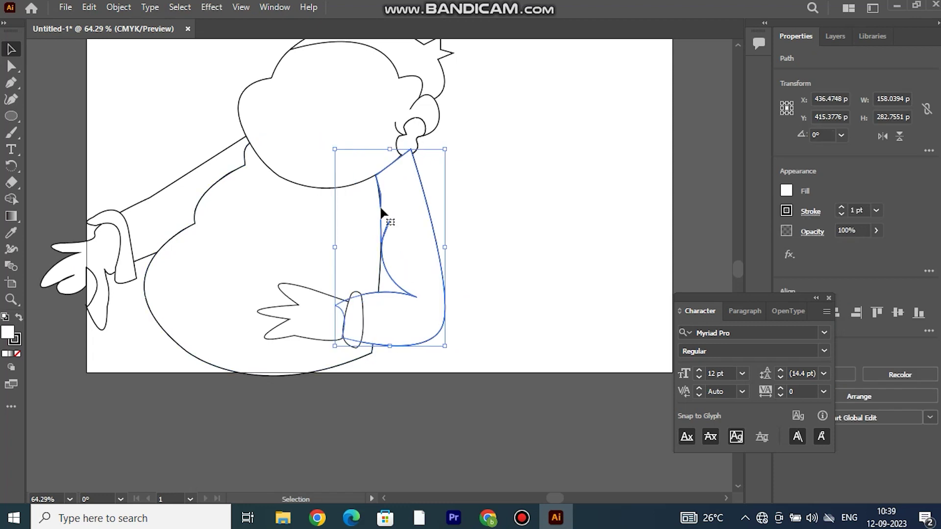
{"action": "left_click", "coordinate": [372, 355]}
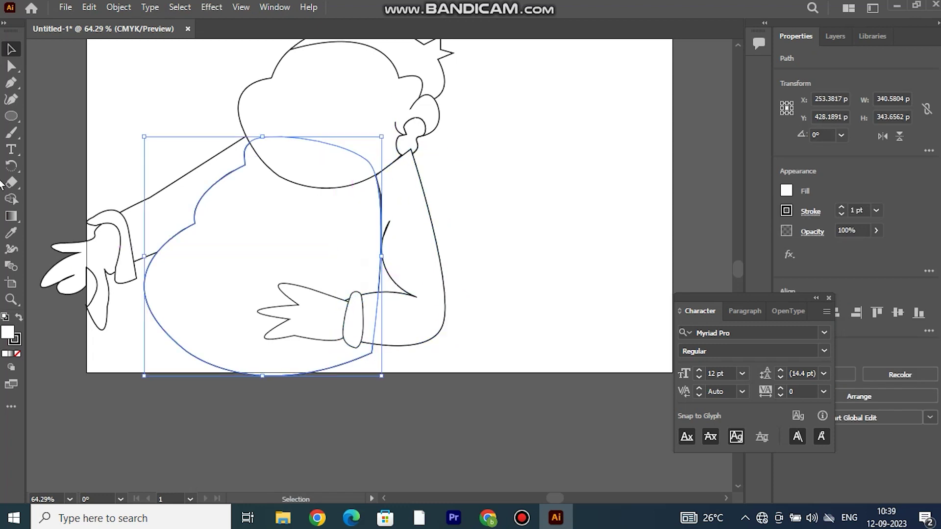
Step: Extend the body outline around the right arm's side and bottom and reshape its right curve
{"action": "key", "text": "shift+grave"}
{"action": "left_click", "coordinate": [382, 346]}
{"action": "left_click", "coordinate": [414, 345]}
{"action": "left_click", "coordinate": [429, 330]}
{"action": "mouse_move", "coordinate": [424, 195]}
{"action": "left_mouse_down"}
{"action": "mouse_move", "coordinate": [424, 217]}
{"action": "mouse_move", "coordinate": [414, 162]}
{"action": "mouse_move", "coordinate": [300, 186]}
{"action": "left_mouse_up"}
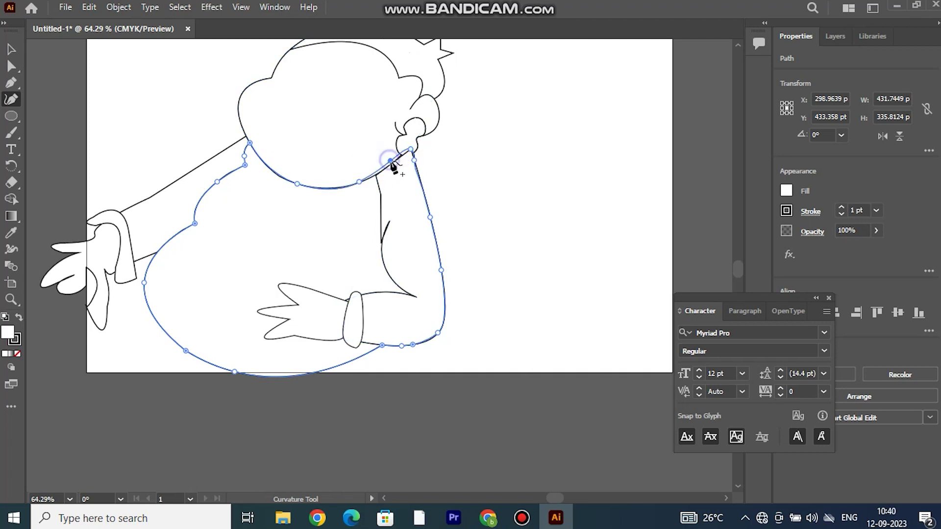
{"action": "left_click", "coordinate": [441, 163], "text": "ctrl"}
Step: Pull the right arm's top anchor down and straighten its inner edge from the neck
{"action": "left_click", "coordinate": [414, 236], "text": "ctrl"}
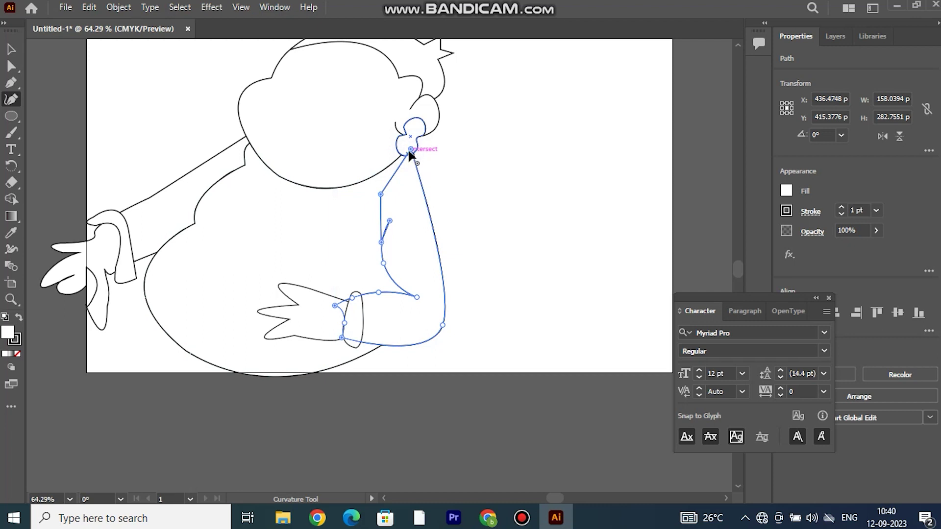
{"action": "mouse_move", "coordinate": [402, 209]}
{"action": "left_mouse_down"}
{"action": "mouse_move", "coordinate": [443, 292]}
{"action": "mouse_move", "coordinate": [415, 156]}
{"action": "left_mouse_up"}
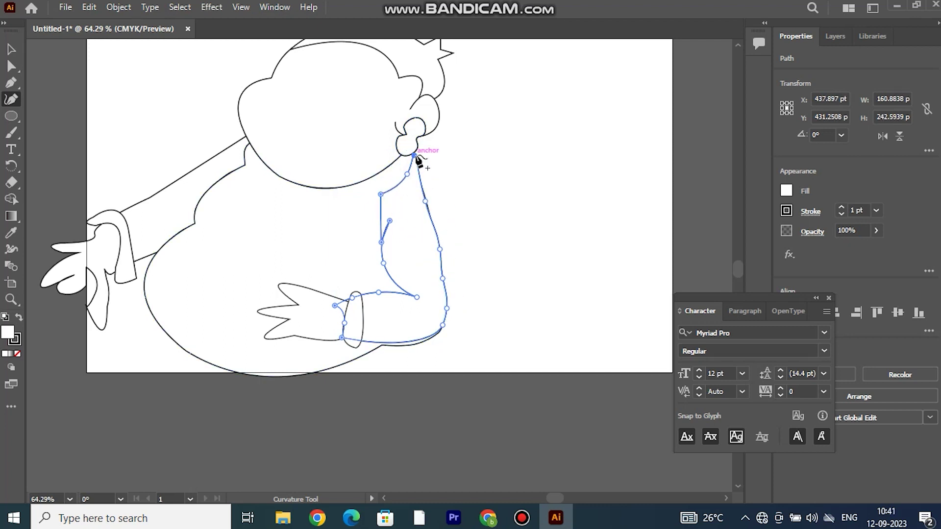
{"action": "left_click_drag", "start_coordinate": [382, 195], "coordinate": [390, 225]}
{"action": "key", "text": "v"}
{"action": "left_click", "coordinate": [406, 244]}
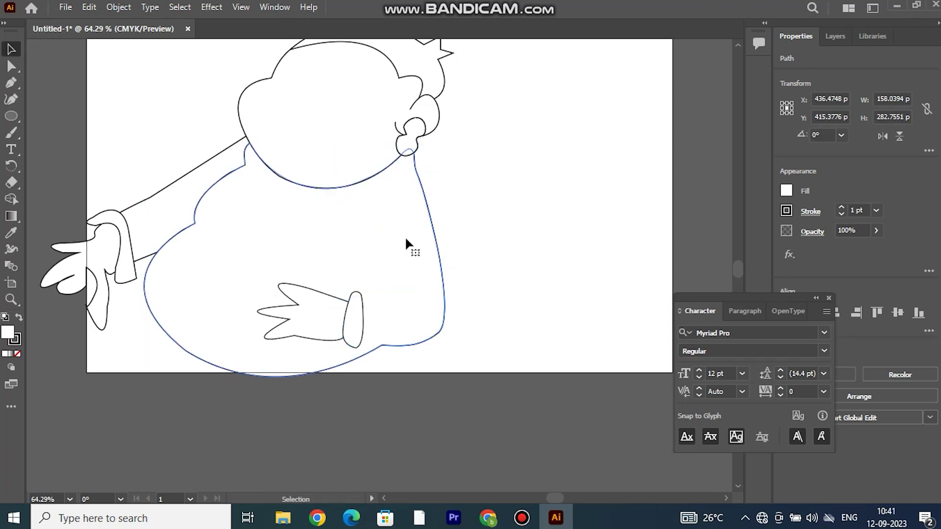
Step: Draw a tapered-width crease line from the wrist cuff up to the elbow
{"action": "key", "text": "p"}
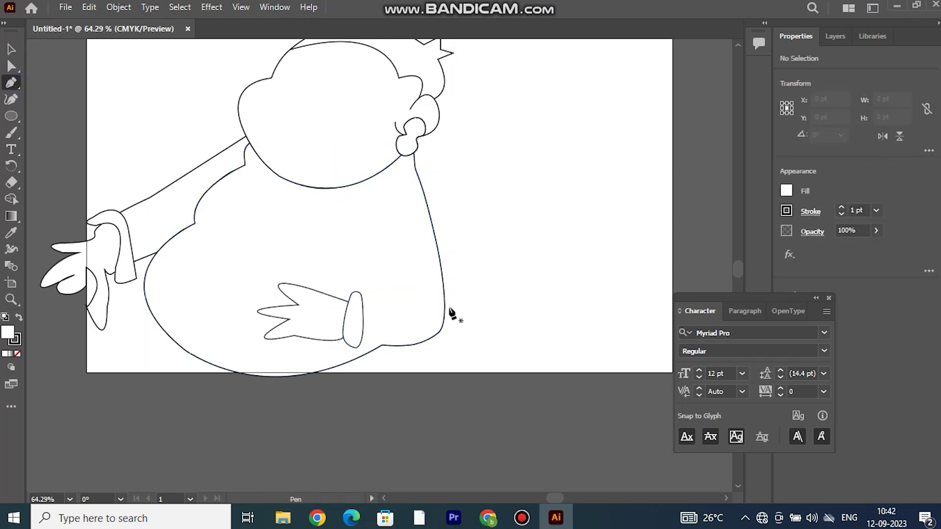
{"action": "left_click", "coordinate": [390, 346]}
{"action": "left_click", "coordinate": [353, 339]}
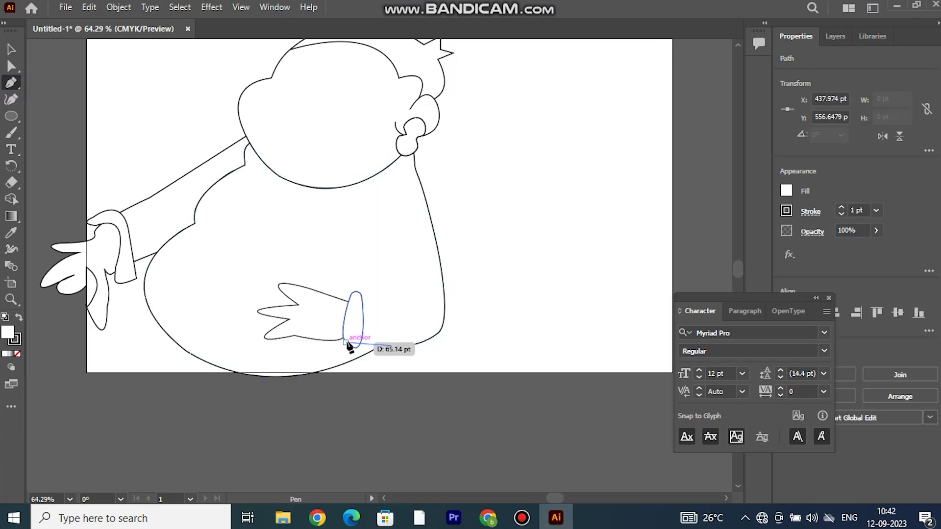
{"action": "left_click", "coordinate": [352, 294]}
{"action": "left_click_drag", "start_coordinate": [417, 298], "coordinate": [455, 315]}
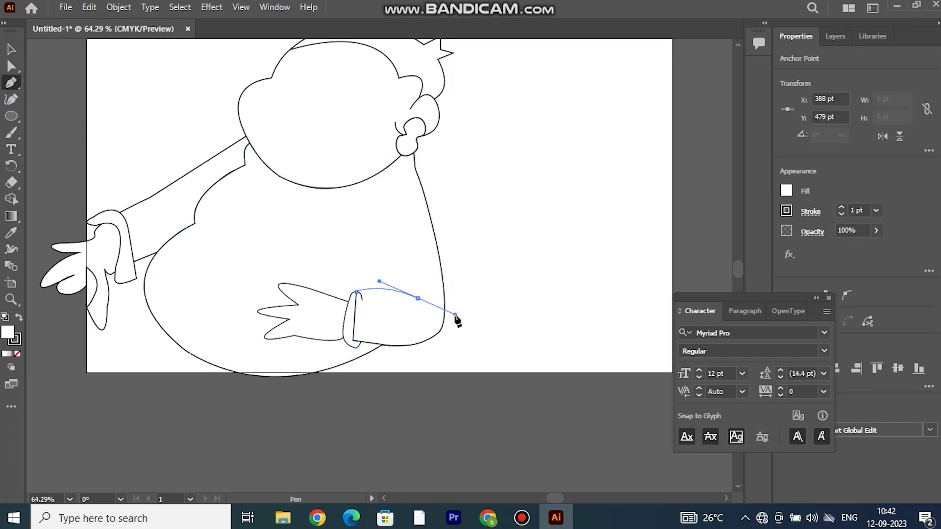
{"action": "left_click_drag", "start_coordinate": [385, 275], "coordinate": [401, 271]}
{"action": "left_click_drag", "start_coordinate": [395, 232], "coordinate": [415, 226]}
{"action": "left_click", "coordinate": [879, 349]}
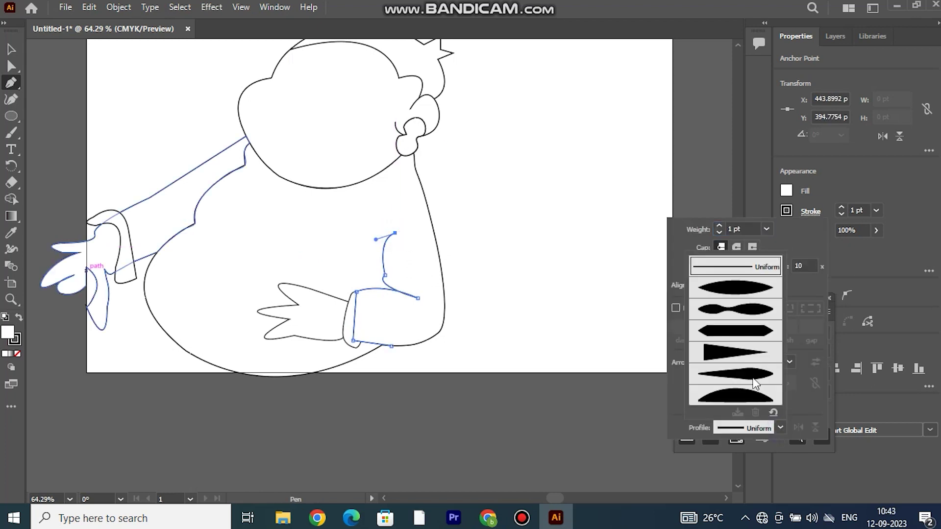
{"action": "left_click", "coordinate": [735, 288]}
{"action": "key", "text": "v"}
{"action": "left_click", "coordinate": [538, 218]}
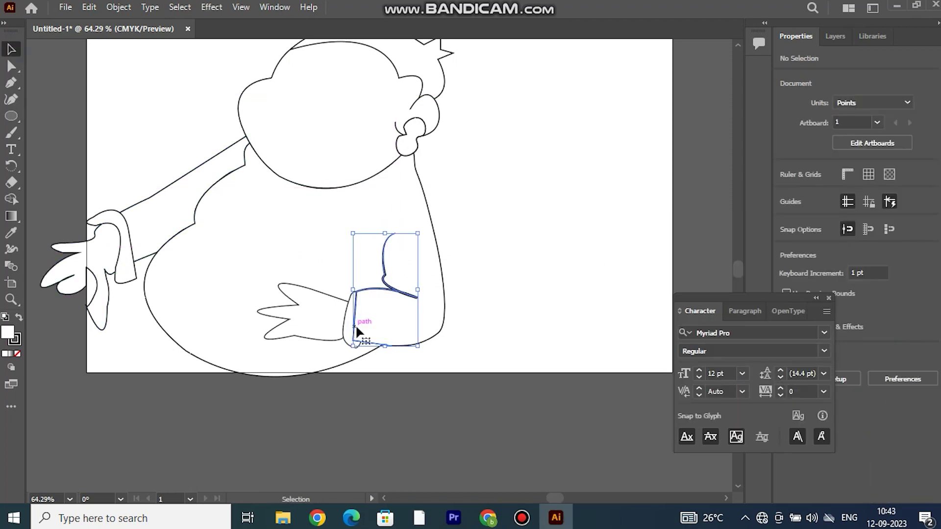
Step: Reshape the wrist cuff by pulling its bottom anchor with the Curvature tool
{"action": "left_click_drag", "start_coordinate": [356, 332], "coordinate": [363, 334]}
{"action": "key", "text": "shift+grave"}
{"action": "left_click", "coordinate": [364, 298]}
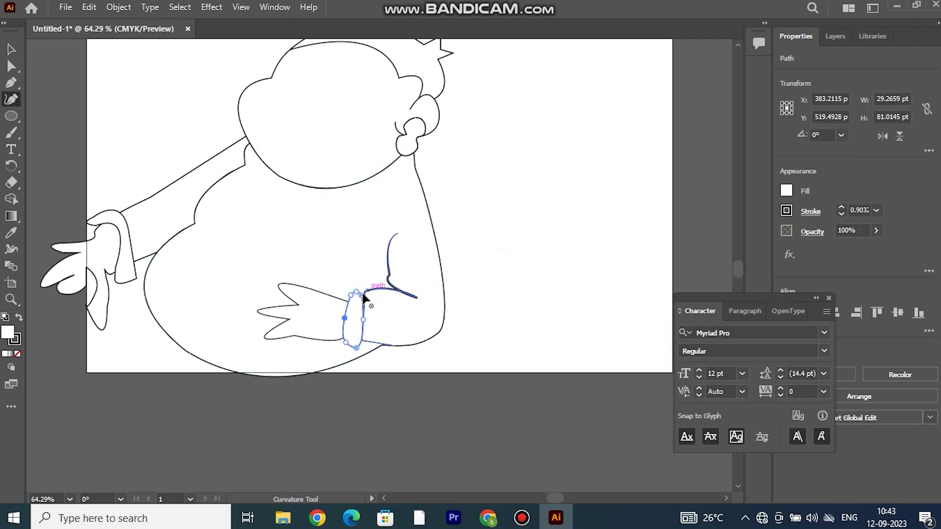
{"action": "key", "text": "v"}
{"action": "left_click", "coordinate": [63, 206]}
{"action": "left_click", "coordinate": [11, 99]}
{"action": "left_click_drag", "start_coordinate": [356, 347], "coordinate": [362, 344]}
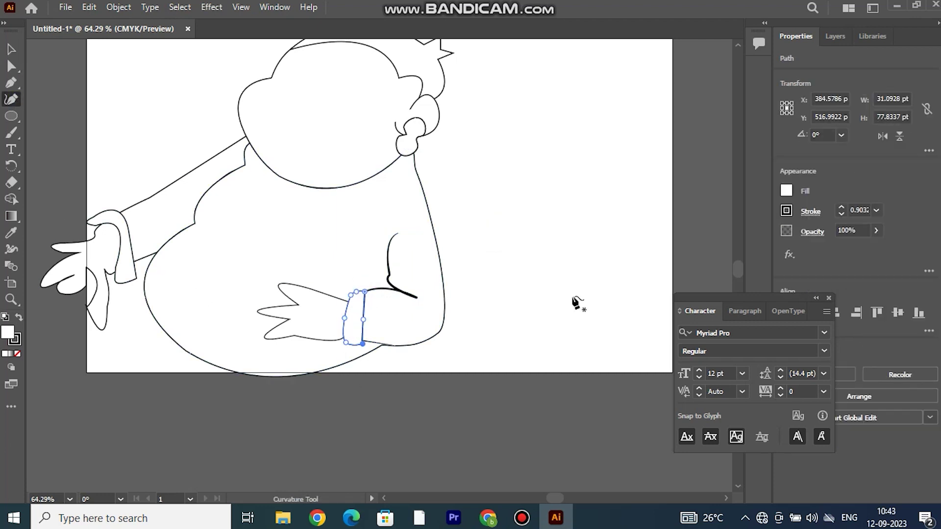
{"action": "key", "text": "v"}
{"action": "left_click", "coordinate": [573, 301]}
Step: Draw a curved crease across the upper belly with a 3 pt stroke
{"action": "key", "text": "p"}
{"action": "left_click", "coordinate": [194, 223]}
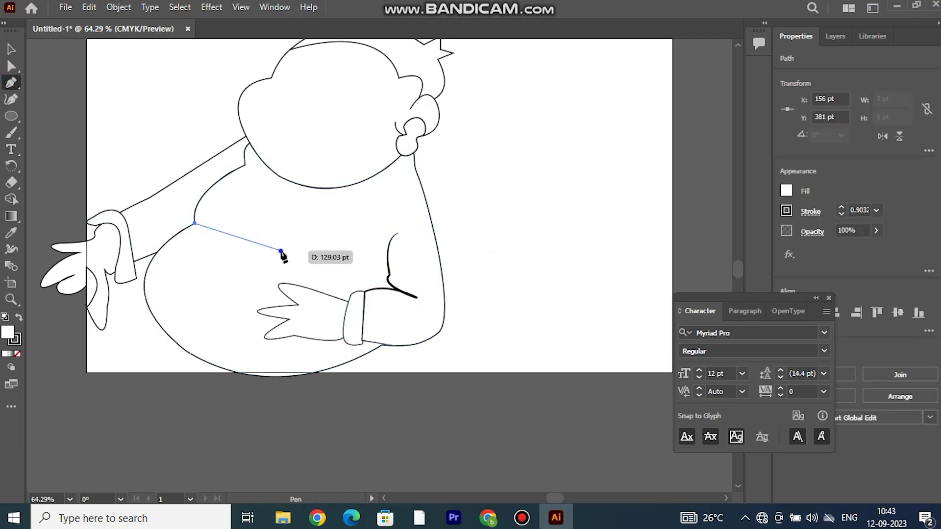
{"action": "left_click_drag", "start_coordinate": [281, 251], "coordinate": [306, 293]}
{"action": "left_click", "coordinate": [876, 210]}
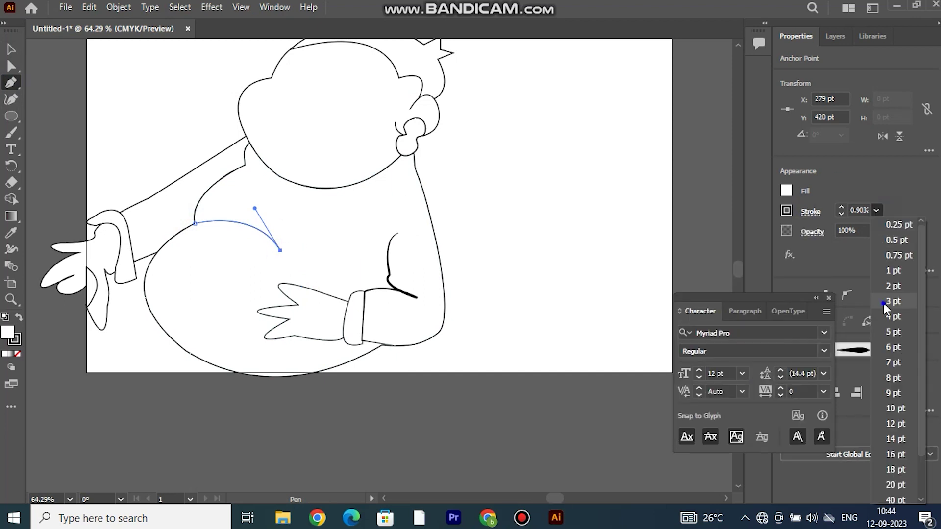
{"action": "left_click", "coordinate": [892, 294]}
{"action": "key", "text": "v"}
{"action": "left_click", "coordinate": [498, 208]}
Step: Add a small curved mark near the belly bottom and begin the shorts outline
{"action": "left_click", "coordinate": [11, 83]}
{"action": "left_click", "coordinate": [203, 340]}
{"action": "left_click_drag", "start_coordinate": [223, 358], "coordinate": [226, 365]}
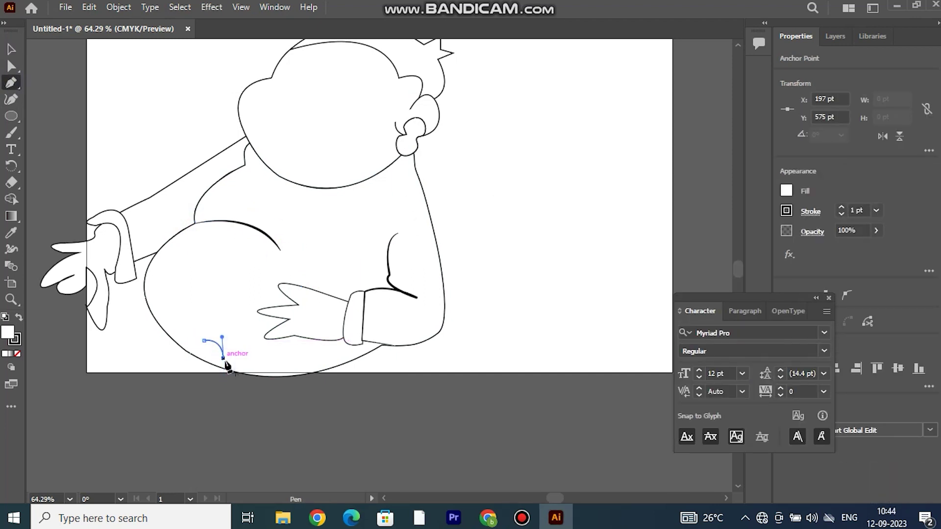
{"action": "left_click", "coordinate": [810, 211]}
{"action": "key", "text": "v"}
{"action": "left_click", "coordinate": [537, 248]}
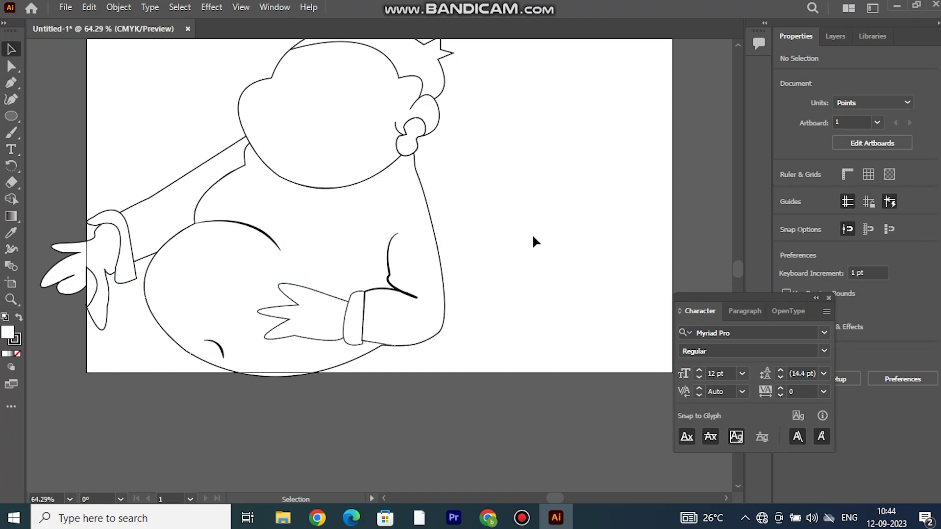
{"action": "scroll", "coordinate": [303, 248], "scroll_direction": "down", "scroll_amount": 1}
{"action": "left_click", "coordinate": [11, 83]}
{"action": "left_click", "coordinate": [143, 243]}
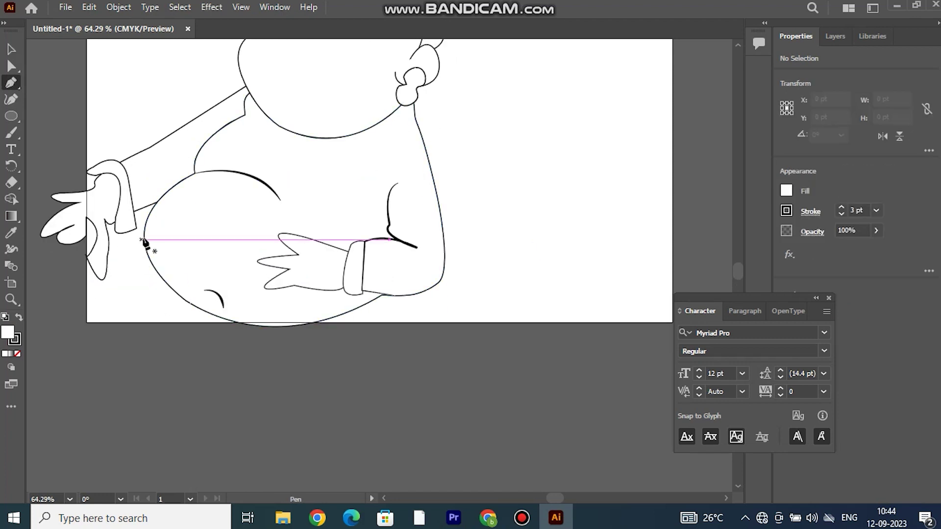
Step: Draw and close the wide shorts outline with corner points around the lower body
{"action": "left_click", "coordinate": [152, 322]}
{"action": "left_click_drag", "start_coordinate": [250, 385], "coordinate": [273, 388]}
{"action": "left_click", "coordinate": [250, 385]}
{"action": "left_click_drag", "start_coordinate": [434, 365], "coordinate": [513, 411]}
{"action": "left_click", "coordinate": [434, 365]}
{"action": "left_click_drag", "start_coordinate": [441, 280], "coordinate": [448, 279]}
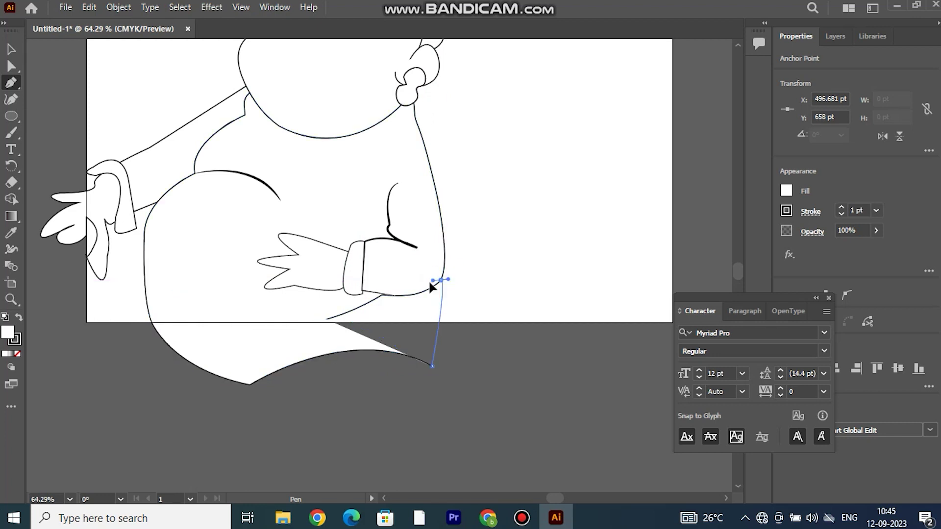
{"action": "left_click", "coordinate": [441, 279]}
{"action": "left_click", "coordinate": [162, 277]}
{"action": "mouse_move", "coordinate": [152, 324]}
{"action": "left_mouse_down"}
{"action": "mouse_move", "coordinate": [164, 306]}
{"action": "mouse_move", "coordinate": [164, 316]}
{"action": "left_mouse_up"}
{"action": "key", "text": "v"}
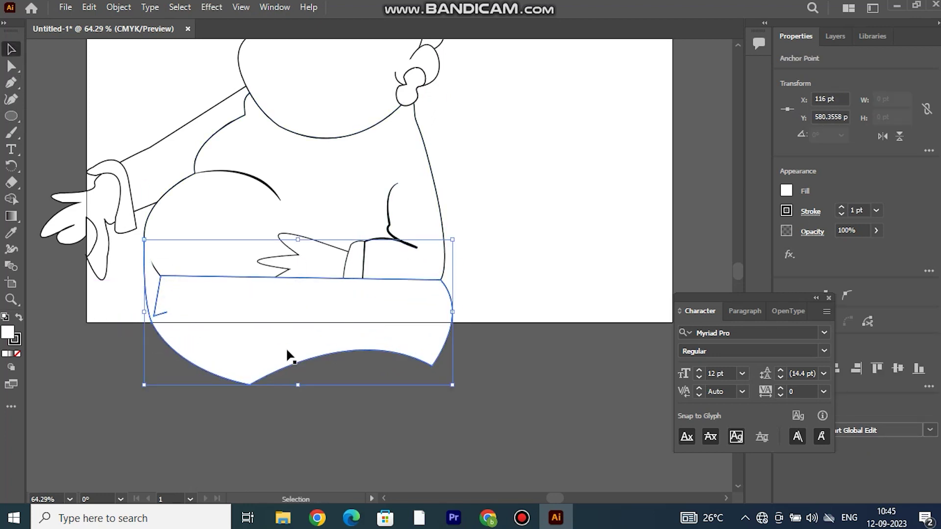
Step: Bend the shorts' waistband downward into a wavy curve across the tummy
{"action": "key", "text": "a"}
{"action": "mouse_move", "coordinate": [162, 305]}
{"action": "left_mouse_down"}
{"action": "mouse_move", "coordinate": [181, 290]}
{"action": "mouse_move", "coordinate": [196, 311]}
{"action": "left_mouse_up"}
{"action": "left_click", "coordinate": [11, 83]}
{"action": "left_click_drag", "start_coordinate": [384, 289], "coordinate": [384, 301]}
{"action": "left_click_drag", "start_coordinate": [273, 323], "coordinate": [273, 329]}
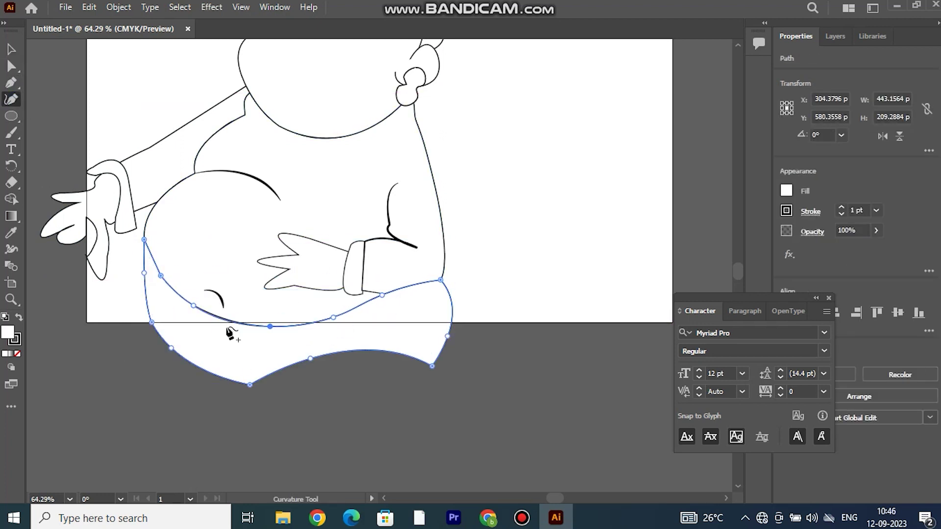
{"action": "key", "text": "v"}
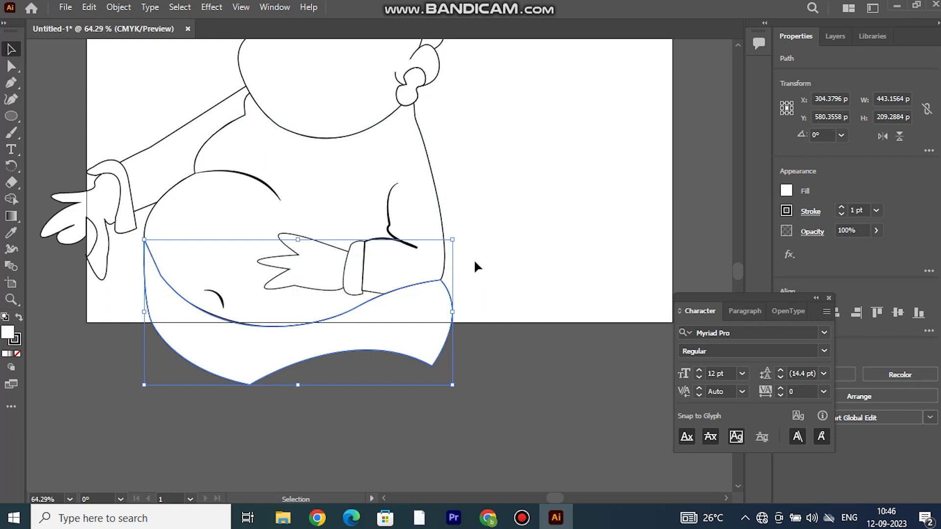
Step: Pen a curved left leg below the shorts and send it behind the body
{"action": "key", "text": "p"}
{"action": "left_click", "coordinate": [161, 326]}
{"action": "left_click_drag", "start_coordinate": [167, 406], "coordinate": [180, 404]}
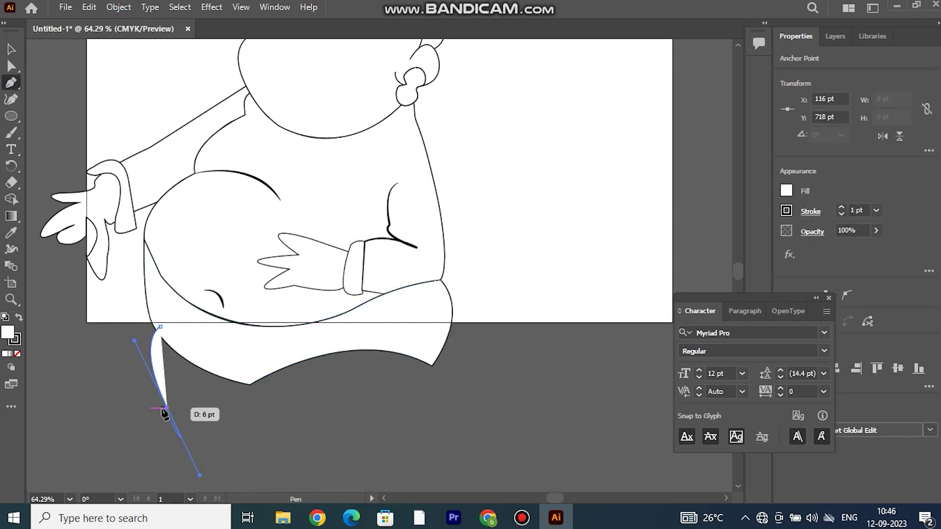
{"action": "scroll", "coordinate": [181, 458], "scroll_direction": "down", "scroll_amount": 2}
{"action": "left_click", "coordinate": [175, 423]}
{"action": "left_click_drag", "start_coordinate": [206, 429], "coordinate": [204, 421]}
{"action": "left_click_drag", "start_coordinate": [206, 371], "coordinate": [189, 368]}
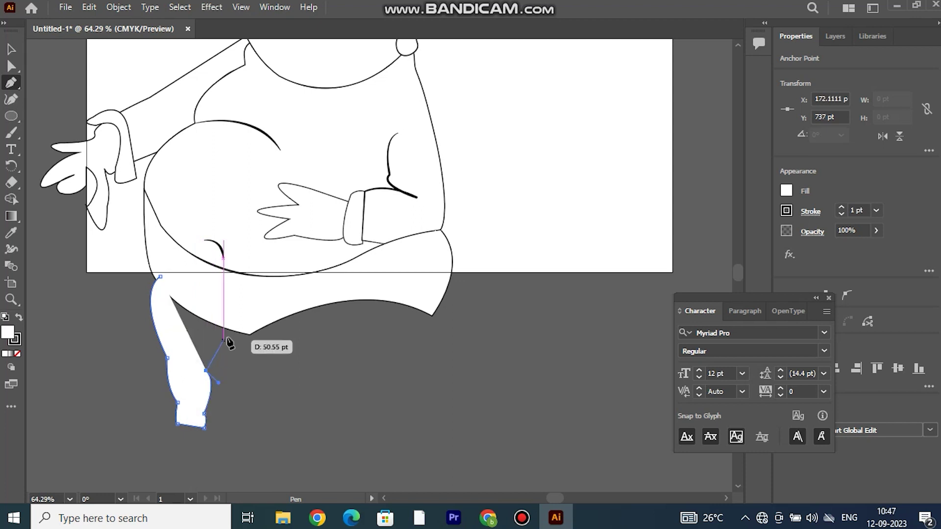
{"action": "left_click_drag", "start_coordinate": [231, 332], "coordinate": [247, 343]}
{"action": "key", "text": "v"}
{"action": "right_click", "coordinate": [191, 324]}
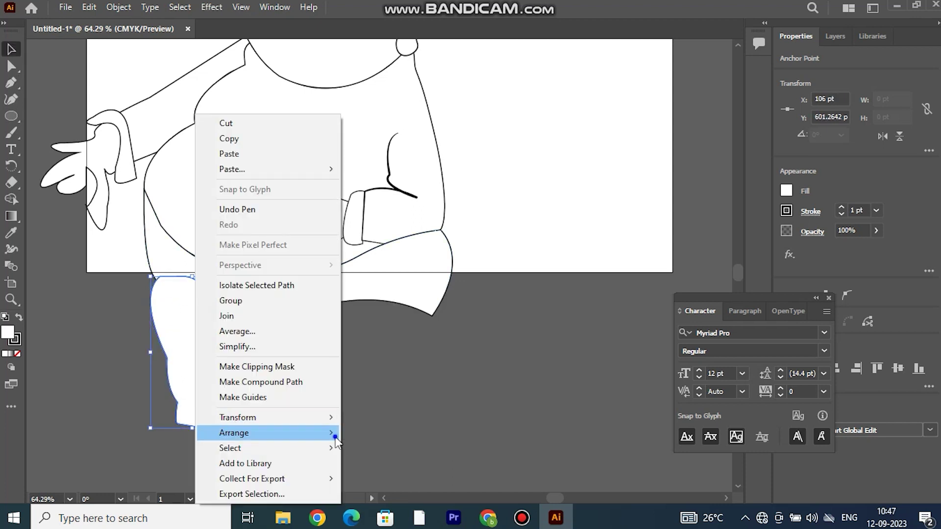
{"action": "left_click", "coordinate": [382, 479]}
{"action": "left_click", "coordinate": [335, 375]}
Step: Pen the right leg outline from the shorts' lower edge down and back up
{"action": "key", "text": "p"}
{"action": "left_click", "coordinate": [258, 326]}
{"action": "mouse_move", "coordinate": [268, 369]}
{"action": "left_mouse_down"}
{"action": "mouse_move", "coordinate": [270, 423]}
{"action": "mouse_move", "coordinate": [344, 424]}
{"action": "mouse_move", "coordinate": [319, 446]}
{"action": "left_mouse_up"}
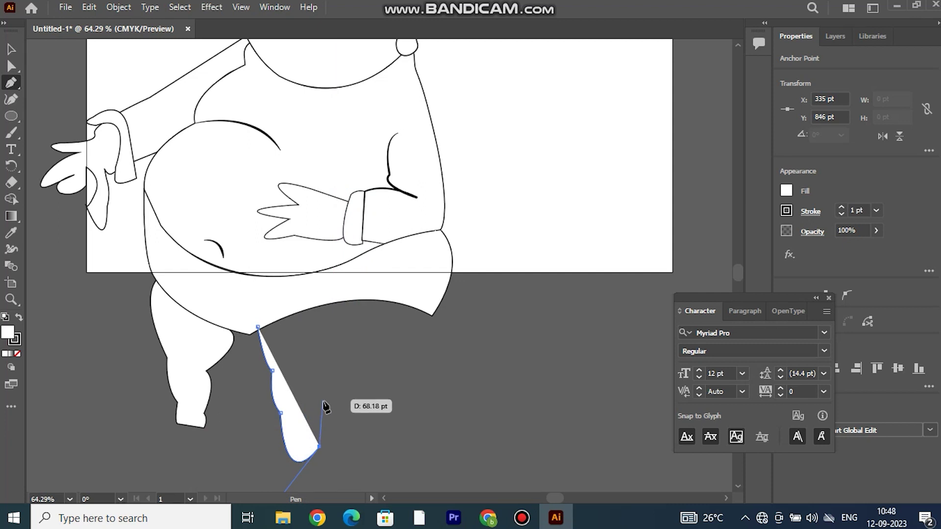
{"action": "left_click", "coordinate": [319, 424]}
{"action": "left_click_drag", "start_coordinate": [355, 376], "coordinate": [343, 354]}
{"action": "left_click_drag", "start_coordinate": [417, 308], "coordinate": [420, 294]}
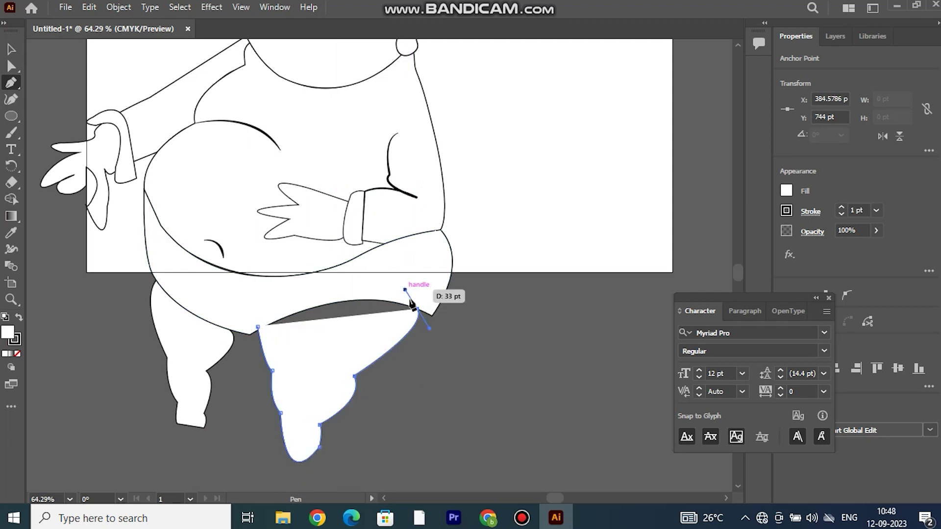
{"action": "left_click_drag", "start_coordinate": [257, 324], "coordinate": [260, 329]}
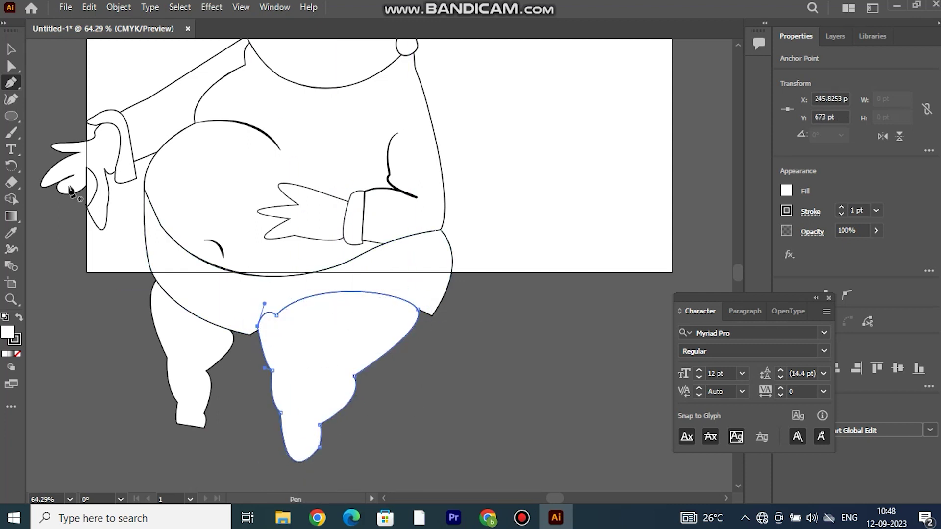
Step: Reshape the right leg with the Curvature tool, bowing its side and lowering its bottom
{"action": "key", "text": "shift+grave"}
{"action": "left_click_drag", "start_coordinate": [355, 376], "coordinate": [400, 362]}
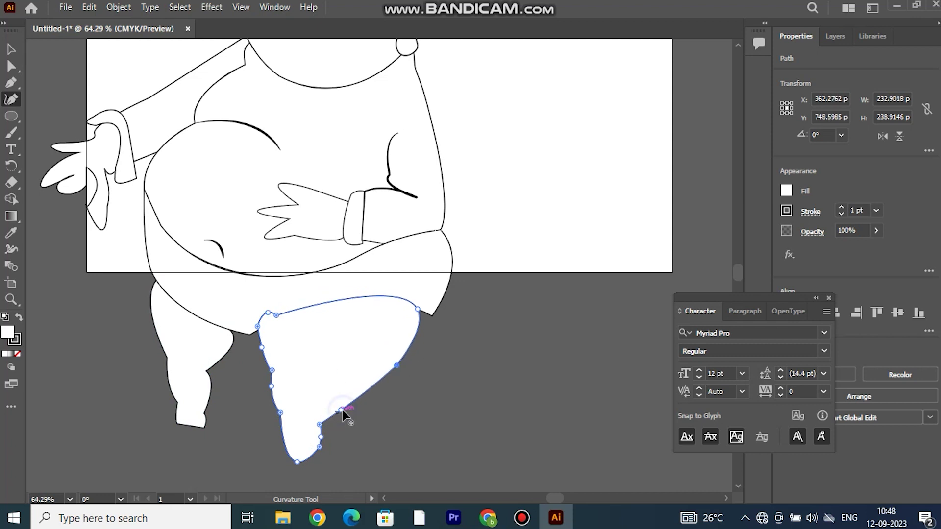
{"action": "left_click_drag", "start_coordinate": [341, 410], "coordinate": [372, 408]}
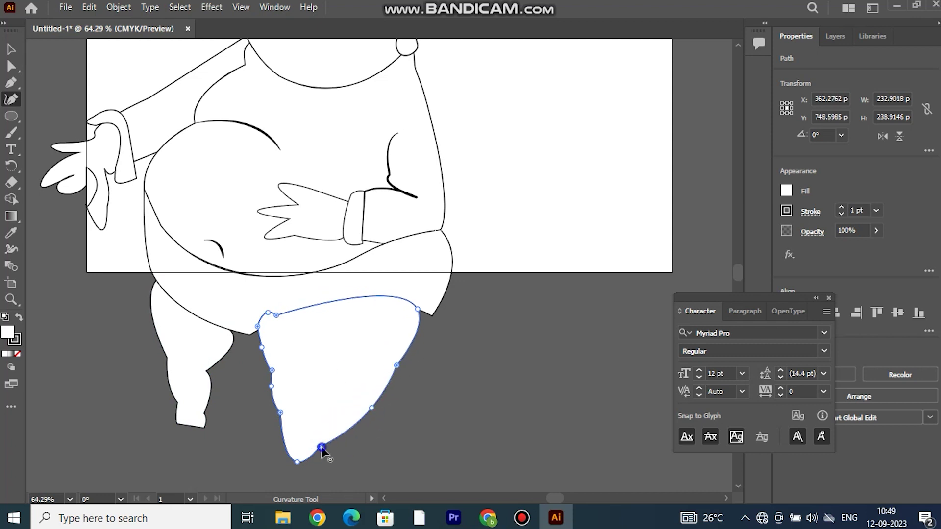
{"action": "left_click_drag", "start_coordinate": [321, 448], "coordinate": [334, 460]}
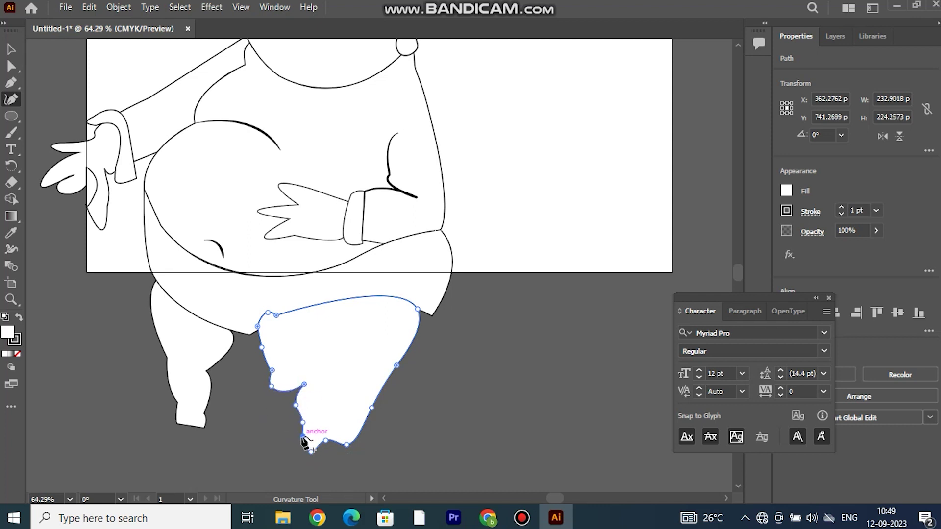
{"action": "key", "text": "Delete"}
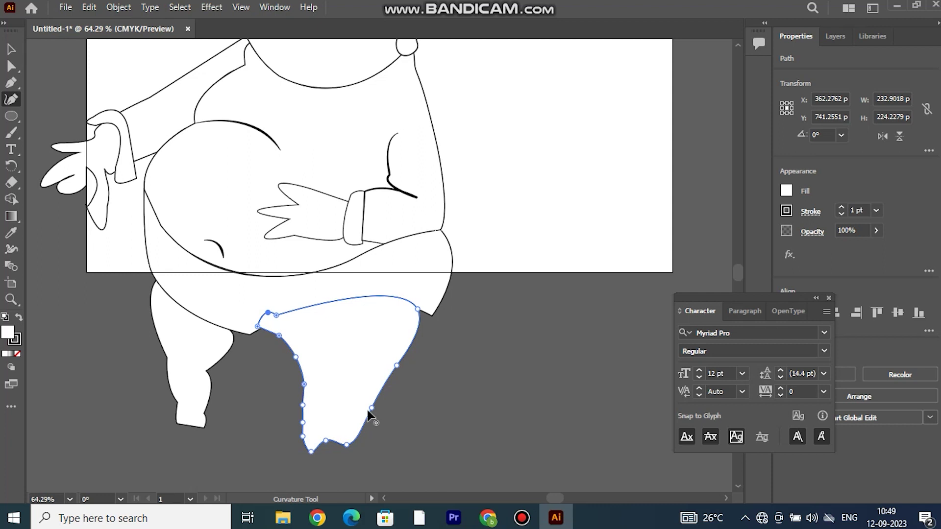
{"action": "left_click_drag", "start_coordinate": [385, 387], "coordinate": [394, 388]}
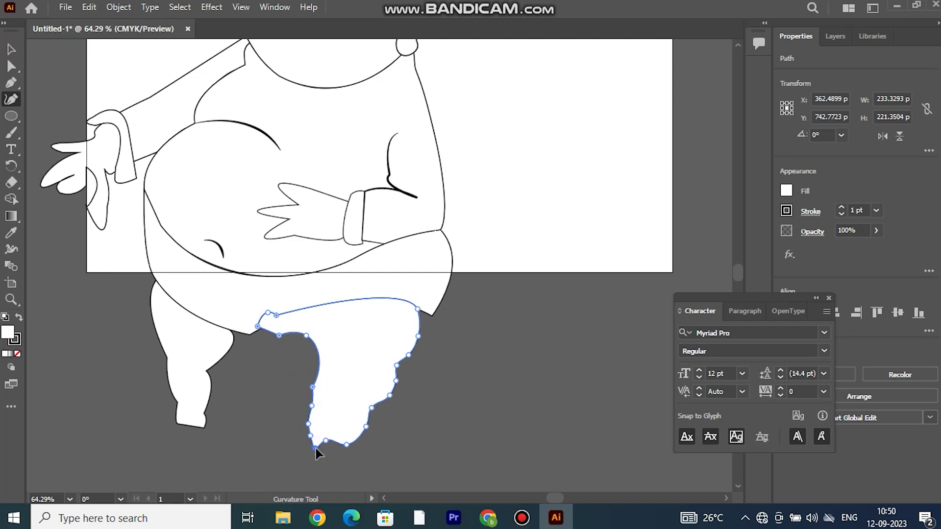
{"action": "left_click_drag", "start_coordinate": [281, 332], "coordinate": [290, 315]}
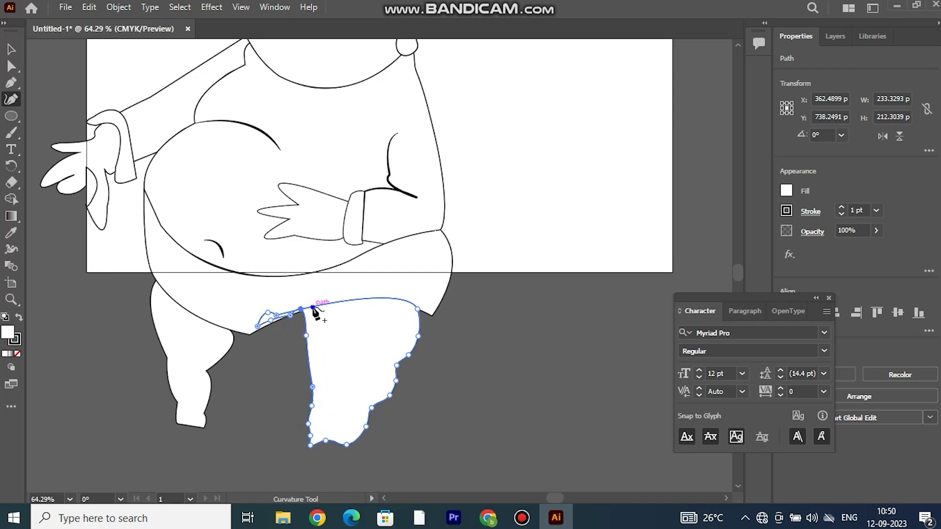
{"action": "left_click", "coordinate": [137, 374], "text": "ctrl"}
{"action": "scroll", "coordinate": [142, 375], "scroll_direction": "down", "scroll_amount": 2}
Step: Outline the left shoe as a closed Pen shape
{"action": "key", "text": "p"}
{"action": "left_click", "coordinate": [179, 364]}
{"action": "left_click", "coordinate": [158, 376]}
{"action": "left_click", "coordinate": [144, 393]}
{"action": "left_click", "coordinate": [189, 384]}
{"action": "left_click", "coordinate": [217, 390]}
{"action": "left_click", "coordinate": [221, 372]}
{"action": "left_click", "coordinate": [196, 376]}
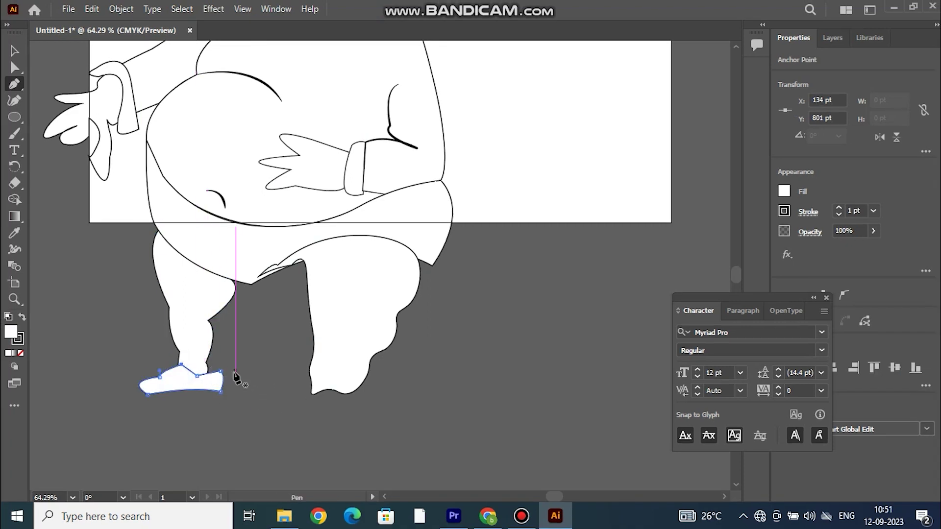
Step: Draw the rounded right foot and a thicker toe-crease line across it
{"action": "left_click", "coordinate": [317, 383]}
{"action": "left_click_drag", "start_coordinate": [309, 411], "coordinate": [341, 422]}
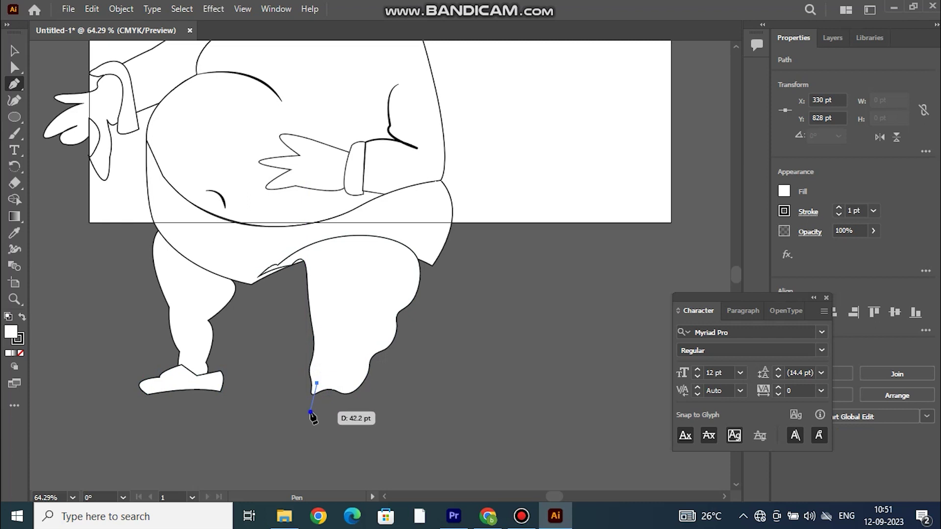
{"action": "left_click_drag", "start_coordinate": [350, 386], "coordinate": [377, 398]}
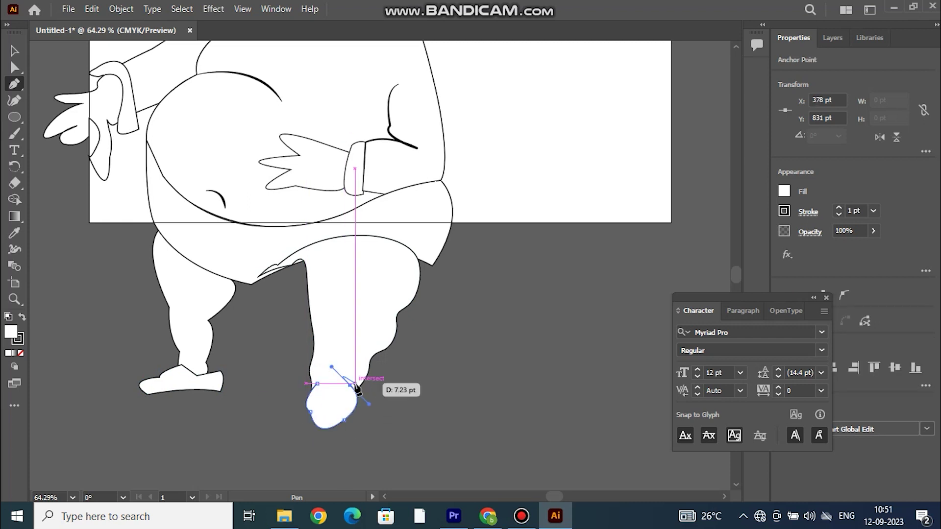
{"action": "left_click", "coordinate": [325, 407]}
{"action": "left_click_drag", "start_coordinate": [356, 413], "coordinate": [356, 409]}
{"action": "left_click", "coordinate": [19, 58]}
{"action": "left_click", "coordinate": [873, 211]}
{"action": "left_click", "coordinate": [909, 292]}
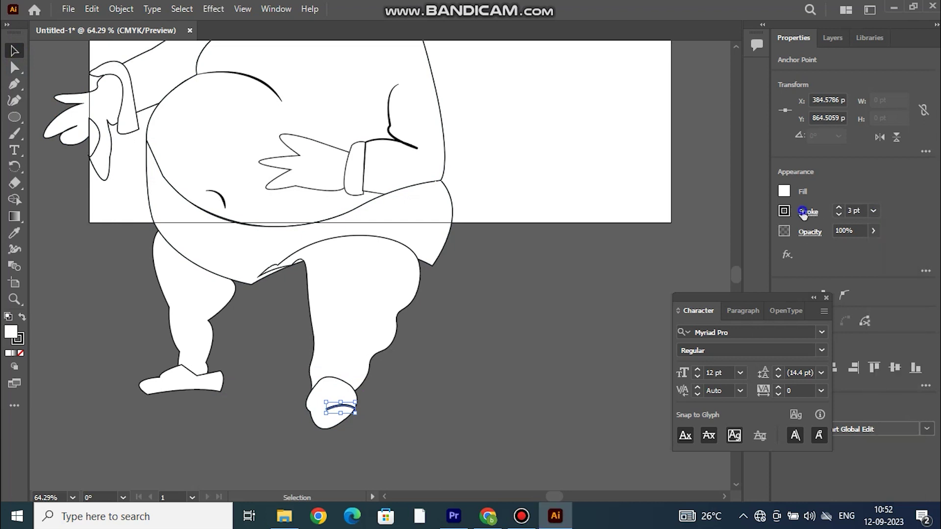
{"action": "left_click", "coordinate": [808, 212]}
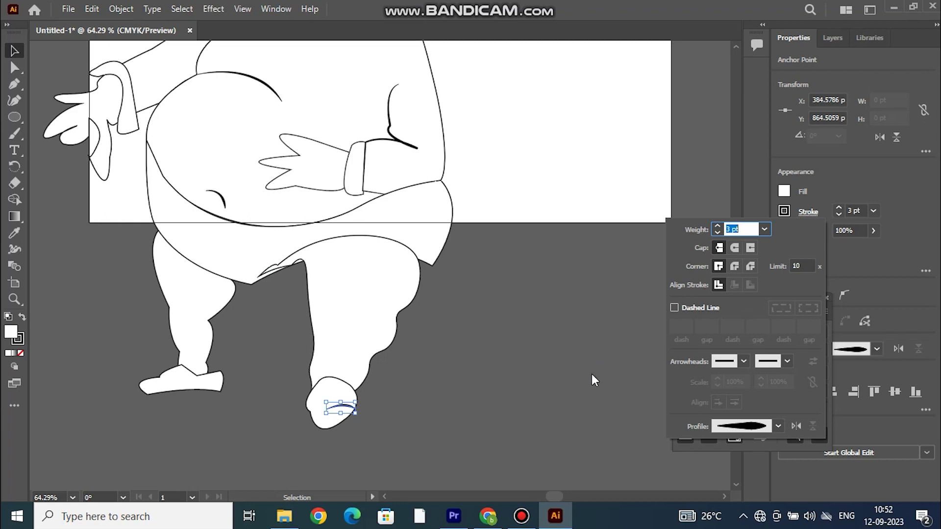
Step: Send the right leg behind the shorts
{"action": "left_click", "coordinate": [510, 336]}
{"action": "right_click", "coordinate": [325, 318]}
{"action": "left_click", "coordinate": [372, 450]}
{"action": "right_click", "coordinate": [373, 451]}
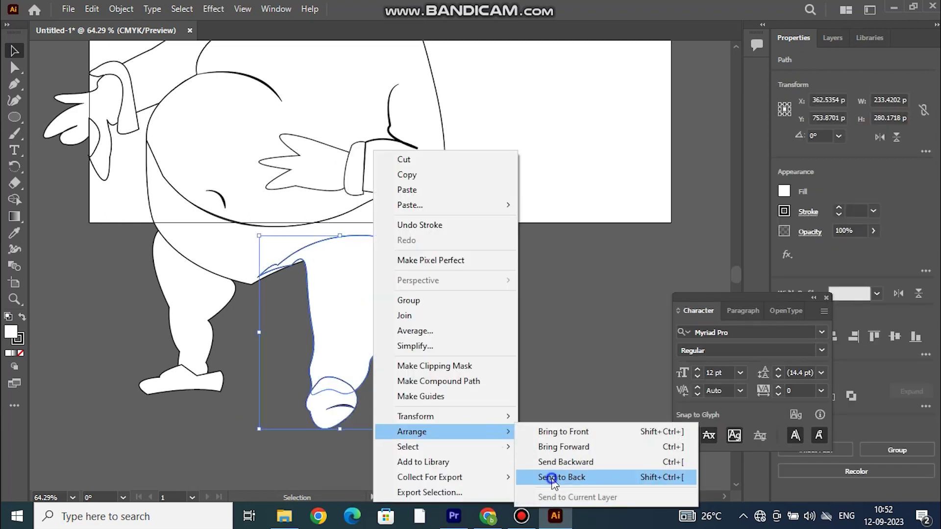
{"action": "left_click", "coordinate": [553, 477]}
{"action": "left_click", "coordinate": [500, 359]}
Step: Touch up the right leg outline, then begin a Pen fold line on the shorts
{"action": "left_click", "coordinate": [305, 252]}
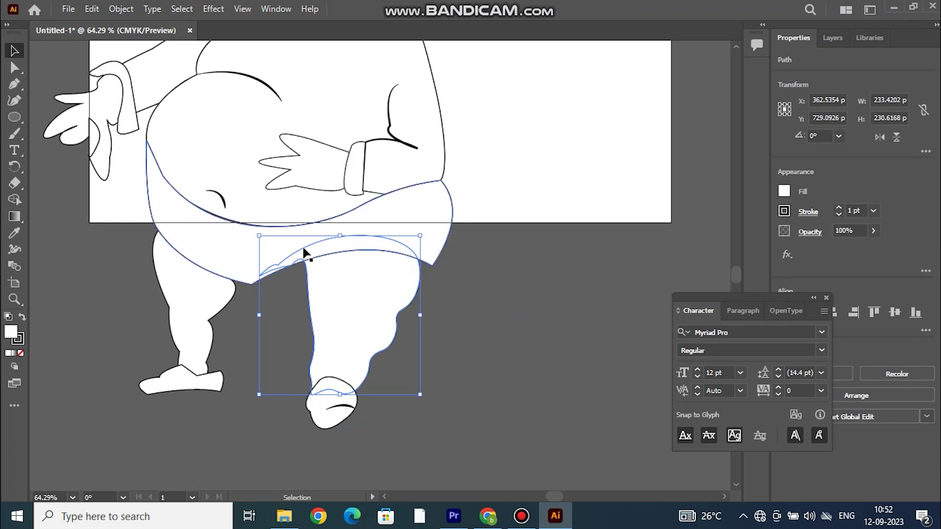
{"action": "key", "text": "shift+grave"}
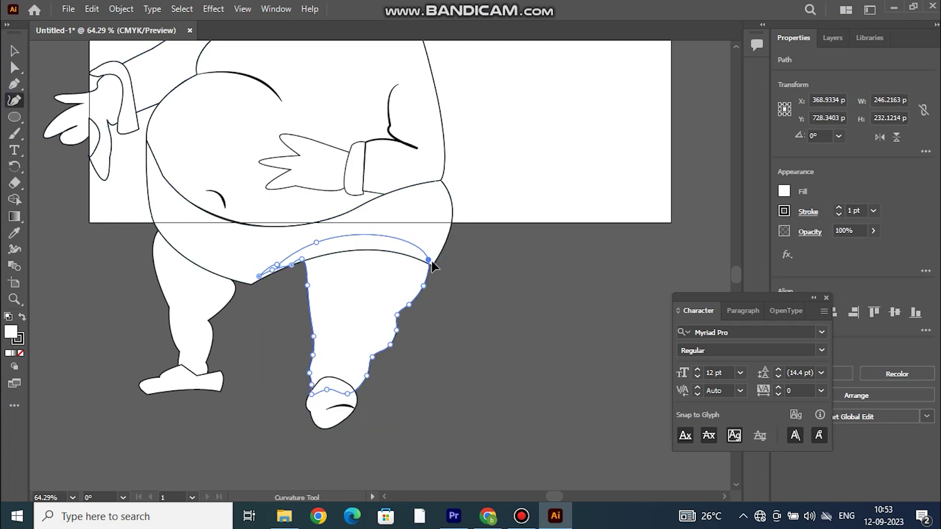
{"action": "key", "text": "v"}
{"action": "left_click", "coordinate": [458, 281]}
{"action": "left_click", "coordinate": [407, 283]}
{"action": "key", "text": "shift+grave"}
{"action": "key", "text": "v"}
{"action": "left_click", "coordinate": [444, 301]}
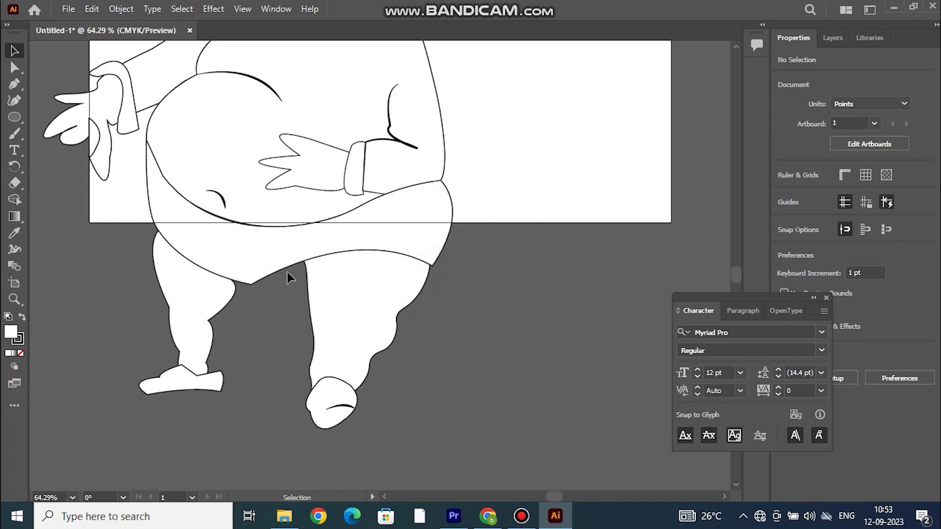
{"action": "key", "text": "p"}
{"action": "left_click", "coordinate": [239, 224]}
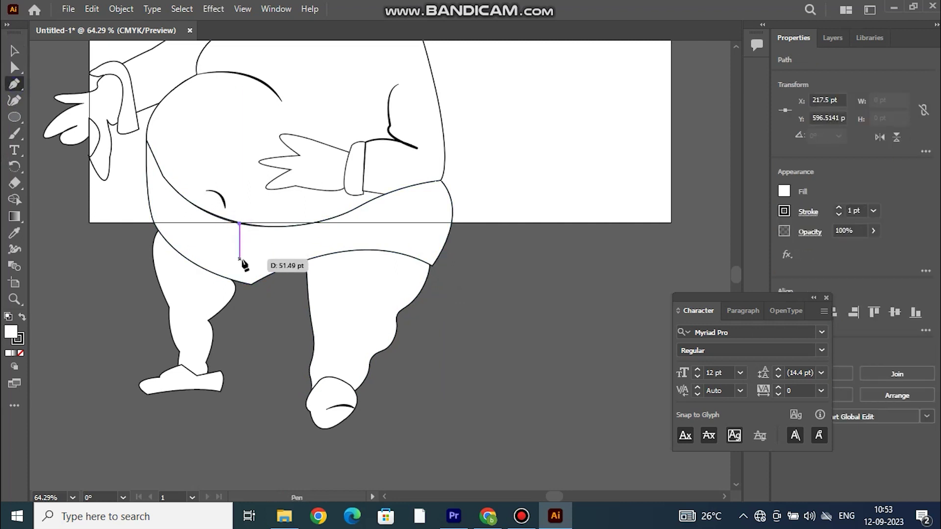
Step: Finish two short fold lines on the shorts and give them a 3 pt stroke
{"action": "left_click", "coordinate": [239, 259]}
{"action": "left_click", "coordinate": [236, 271]}
{"action": "left_click", "coordinate": [252, 283]}
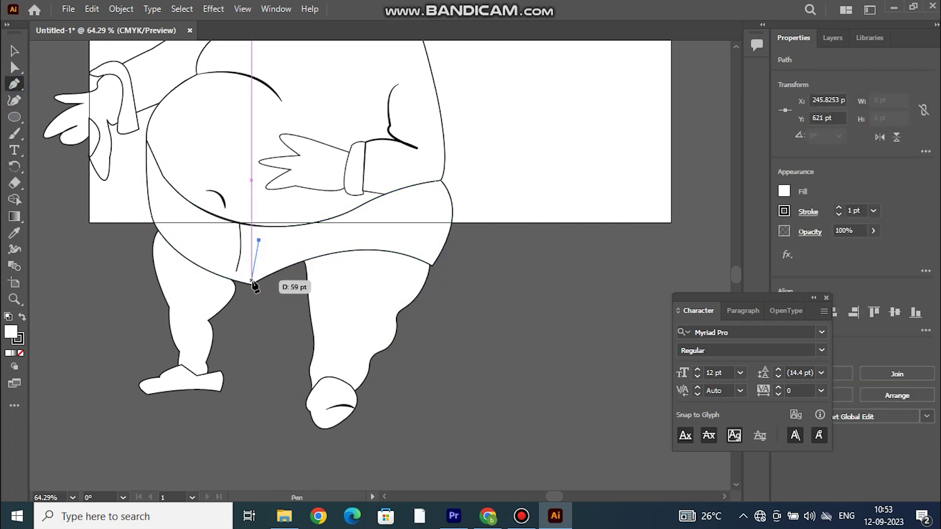
{"action": "key", "text": "v"}
{"action": "left_click", "coordinate": [254, 258]}
{"action": "left_click", "coordinate": [241, 254]}
{"action": "left_click", "coordinate": [873, 210]}
{"action": "left_click", "coordinate": [883, 273]}
{"action": "left_click", "coordinate": [808, 211]}
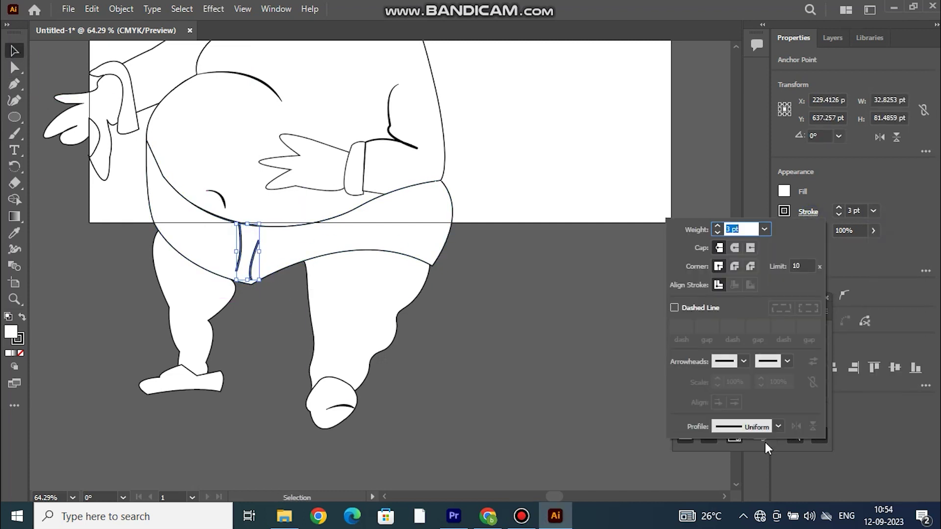
{"action": "left_click", "coordinate": [581, 361]}
Step: Nudge the leg outline a few points to the right
{"action": "scroll", "coordinate": [588, 435], "scroll_direction": "up", "scroll_amount": 2}
{"action": "scroll", "coordinate": [587, 435], "scroll_direction": "up", "scroll_amount": 1}
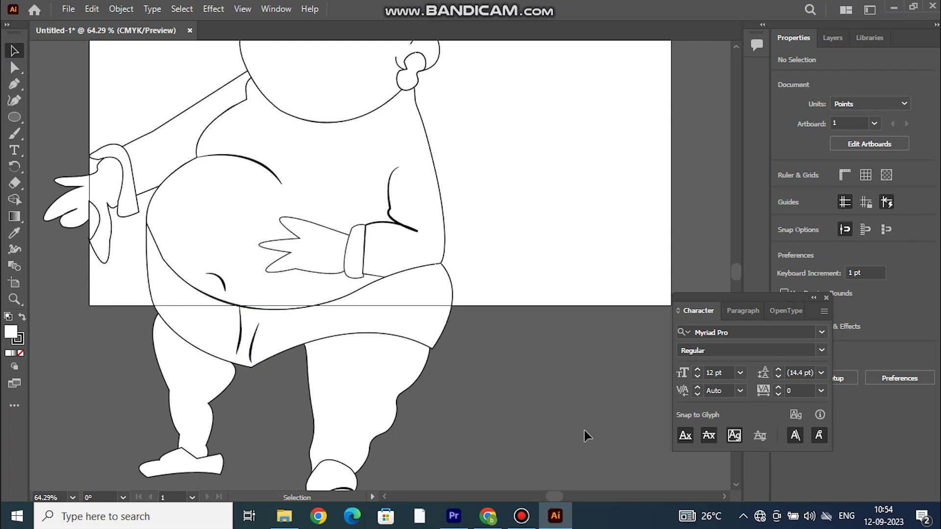
{"action": "left_click_drag", "start_coordinate": [200, 449], "coordinate": [277, 391]}
{"action": "left_click", "coordinate": [277, 390]}
{"action": "left_click_drag", "start_coordinate": [193, 445], "coordinate": [201, 446]}
{"action": "left_click", "coordinate": [296, 460]}
Step: Draw a small ellipse at the neck and adjust its curves
{"action": "scroll", "coordinate": [308, 444], "scroll_direction": "up", "scroll_amount": 1}
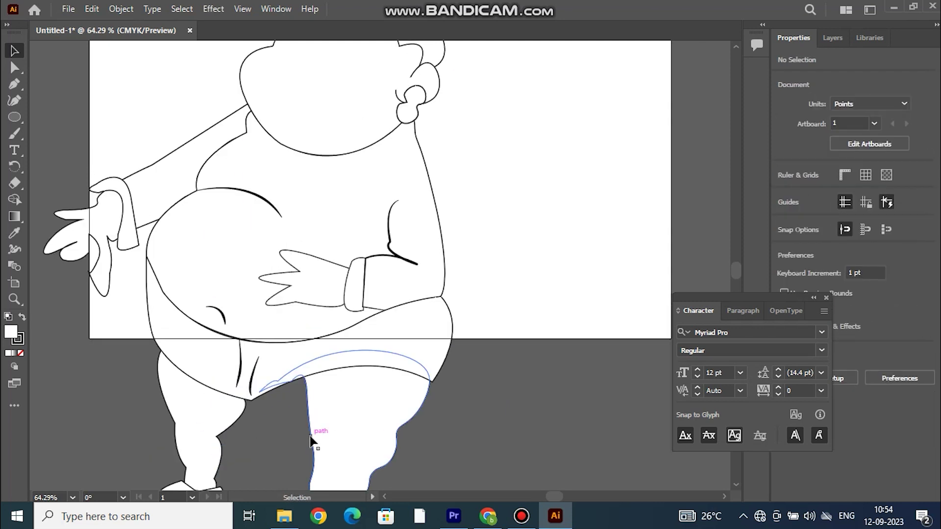
{"action": "scroll", "coordinate": [294, 422], "scroll_direction": "up", "scroll_amount": 1}
{"action": "key", "text": "l"}
{"action": "mouse_move", "coordinate": [250, 169]}
{"action": "left_mouse_down"}
{"action": "mouse_move", "coordinate": [272, 183]}
{"action": "mouse_move", "coordinate": [251, 170]}
{"action": "mouse_move", "coordinate": [255, 178]}
{"action": "left_mouse_up"}
{"action": "key", "text": "shift+grave"}
{"action": "key", "text": "v"}
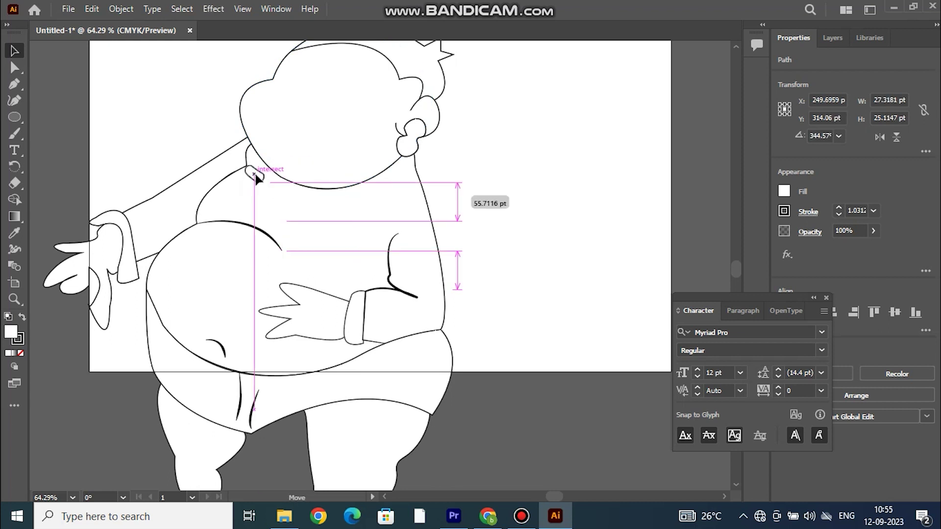
Step: Tilt the neck oval diagonally and pen a neckline curve to the ear with no fill
{"action": "left_click", "coordinate": [73, 114]}
{"action": "left_click", "coordinate": [14, 84]}
{"action": "left_click", "coordinate": [263, 180]}
{"action": "left_click", "coordinate": [304, 191]}
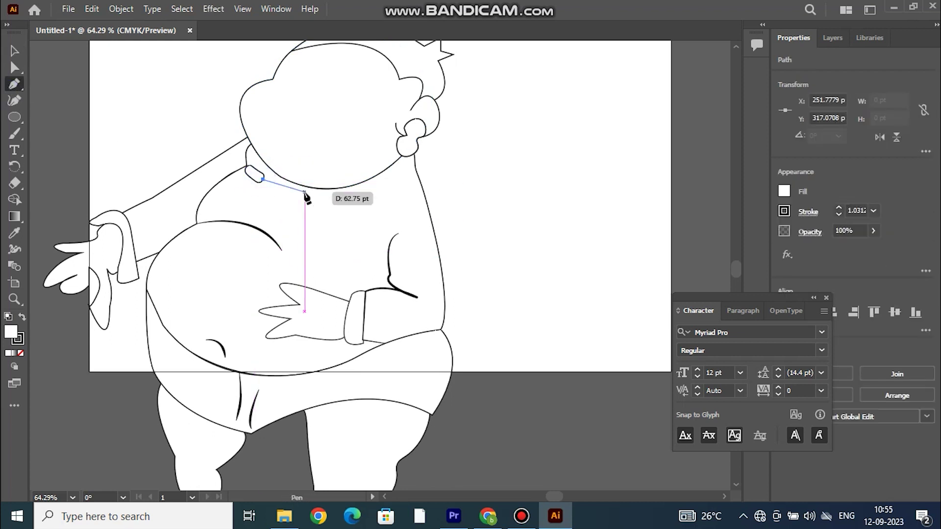
{"action": "left_click_drag", "start_coordinate": [400, 154], "coordinate": [472, 112]}
{"action": "left_click", "coordinate": [399, 153]}
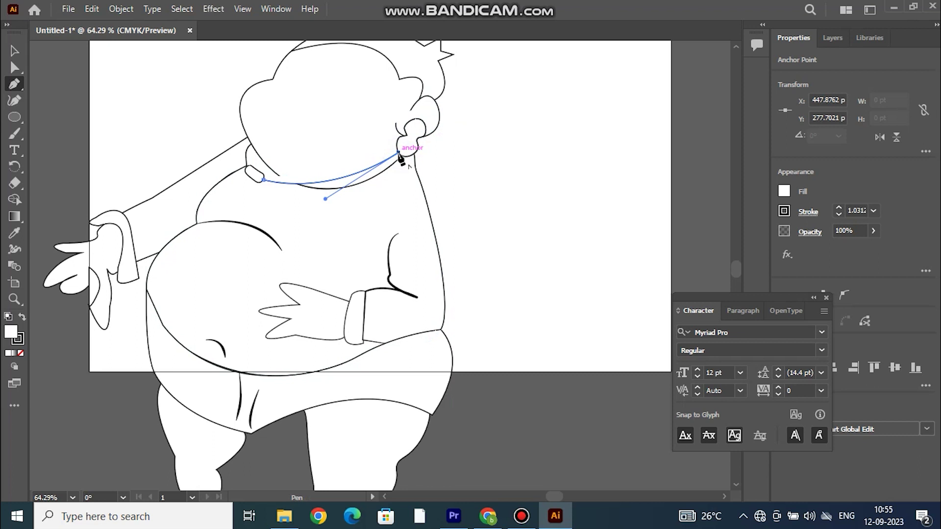
{"action": "key", "text": "Escape"}
{"action": "left_click", "coordinate": [784, 192]}
{"action": "left_click", "coordinate": [638, 243]}
Step: Undo a stray rectangle and gradient, and set the neckline fill back to None
{"action": "key", "text": "n"}
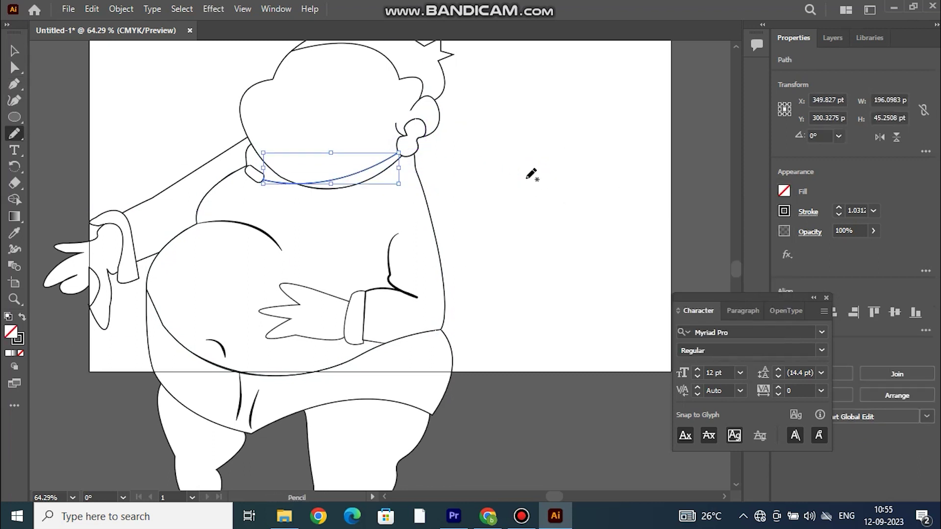
{"action": "key", "text": "m"}
{"action": "left_click_drag", "start_coordinate": [544, 173], "coordinate": [615, 238]}
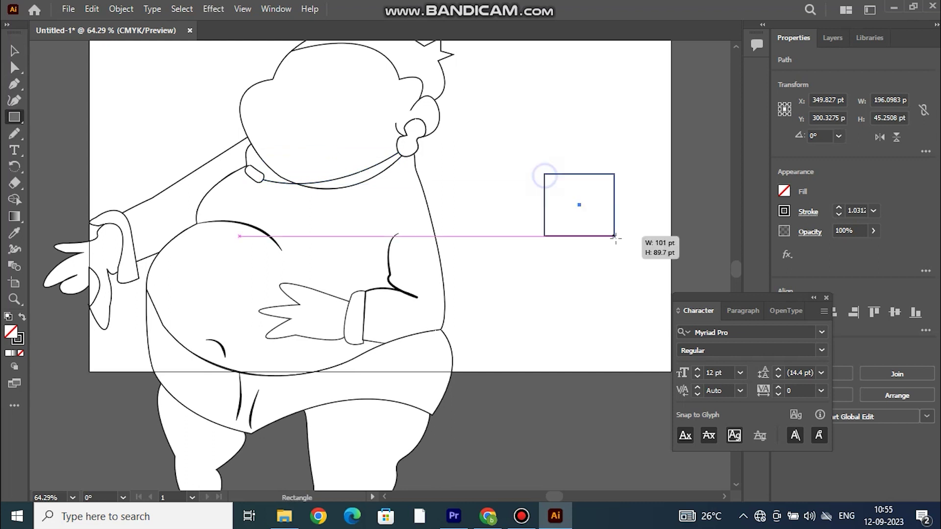
{"action": "key", "text": "ctrl+z"}
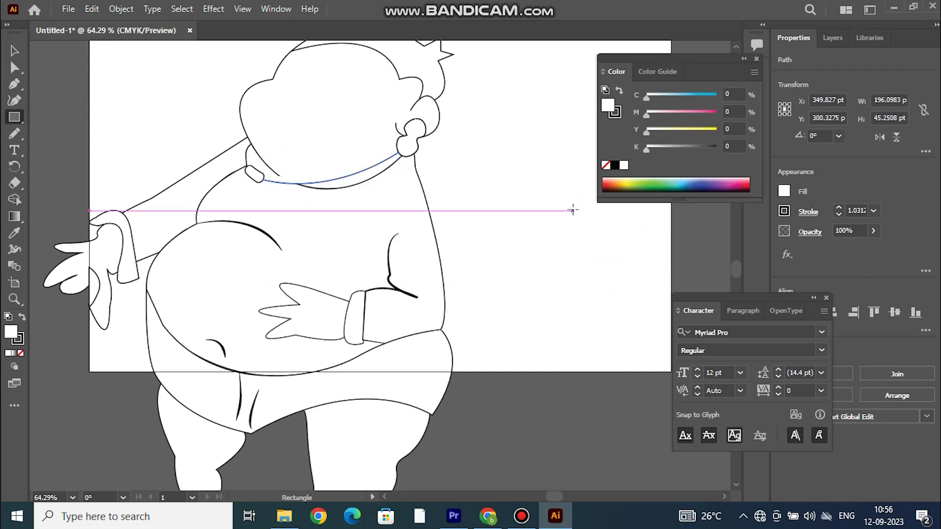
{"action": "key", "text": "ctrl+F9"}
{"action": "key", "text": "."}
{"action": "key", "text": "ctrl+z"}
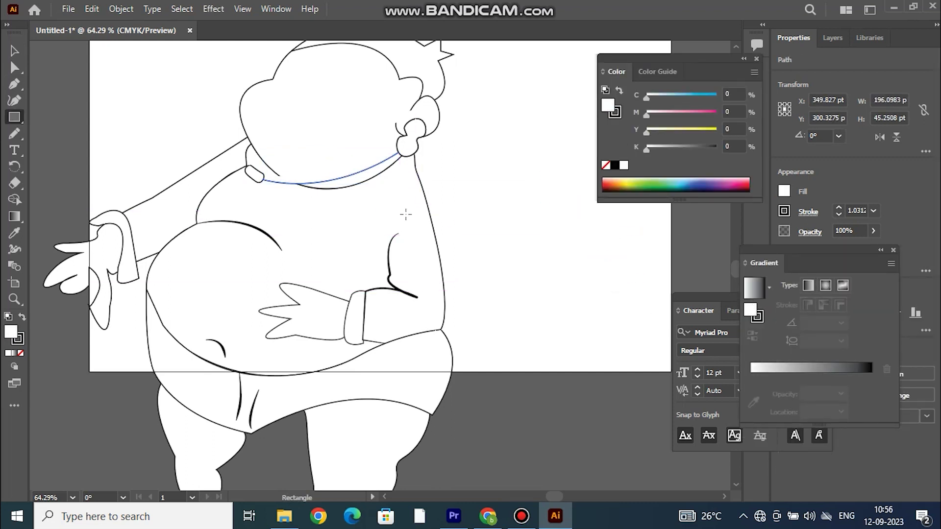
{"action": "left_click", "coordinate": [784, 191]}
{"action": "left_click", "coordinate": [634, 237]}
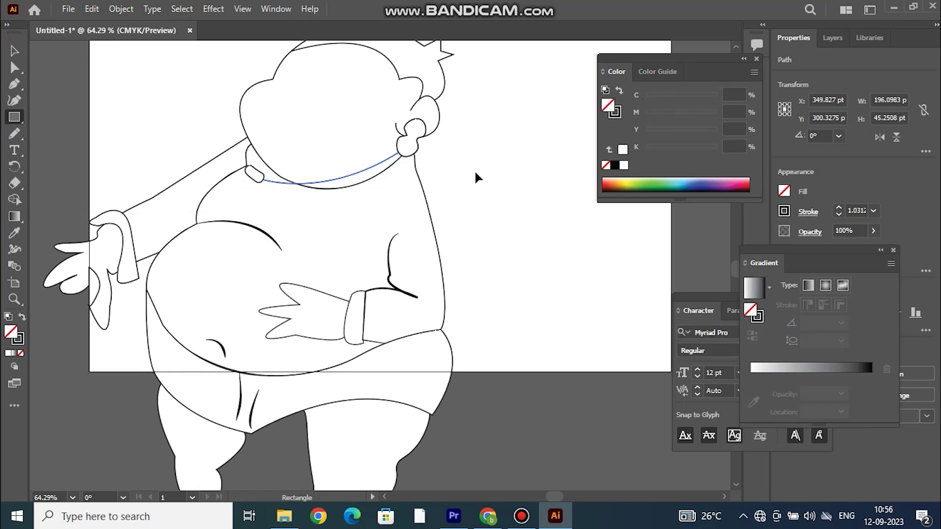
{"action": "key", "text": "v"}
{"action": "left_click", "coordinate": [485, 172]}
Step: Reshape the shorts' bottom and lower-left curve, moving both fold lines right
{"action": "left_click", "coordinate": [274, 431]}
{"action": "key", "text": "shift+grave"}
{"action": "scroll", "coordinate": [294, 407], "scroll_direction": "down", "scroll_amount": 1}
{"action": "left_click_drag", "start_coordinate": [280, 406], "coordinate": [303, 401]}
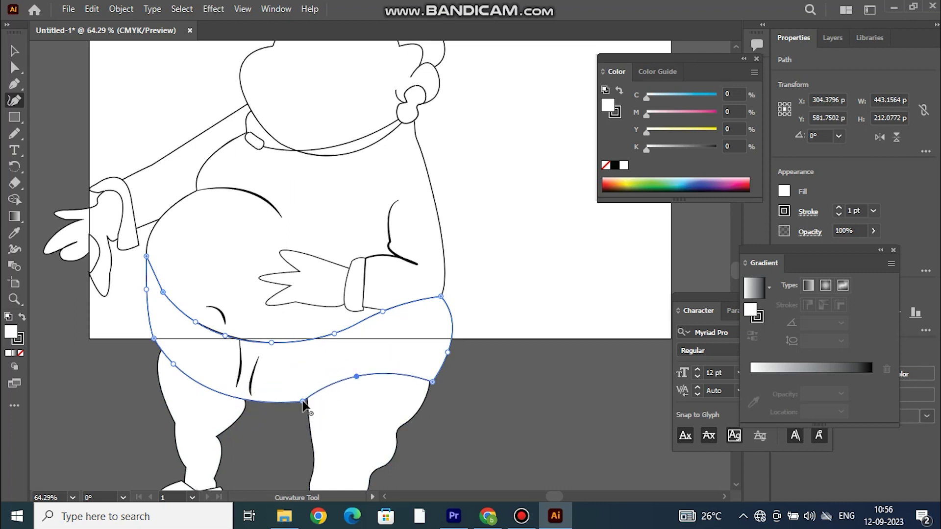
{"action": "key", "text": "v"}
{"action": "left_click", "coordinate": [484, 430]}
{"action": "scroll", "coordinate": [435, 430], "scroll_direction": "down", "scroll_amount": 2}
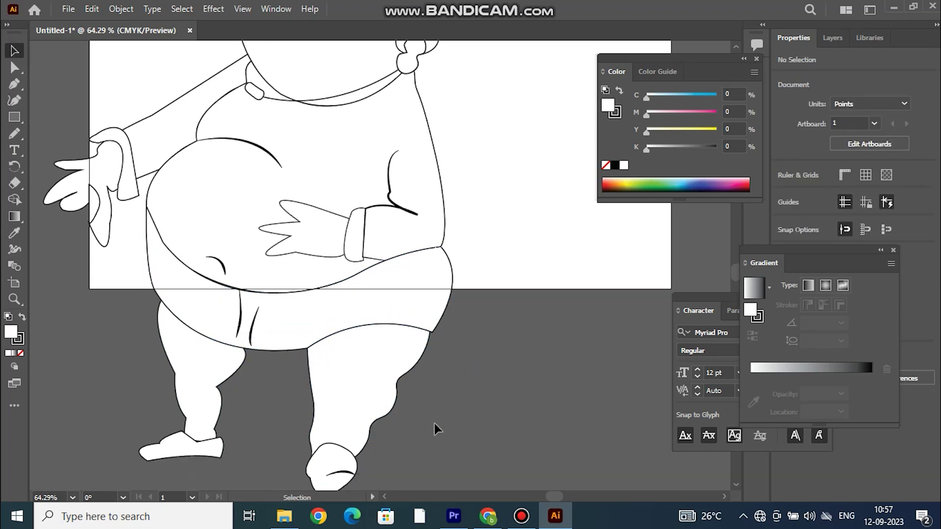
{"action": "mouse_move", "coordinate": [255, 325]}
{"action": "left_mouse_down"}
{"action": "mouse_move", "coordinate": [296, 326]}
{"action": "mouse_move", "coordinate": [264, 321]}
{"action": "mouse_move", "coordinate": [276, 324]}
{"action": "left_mouse_up"}
{"action": "key", "text": "shift+grave"}
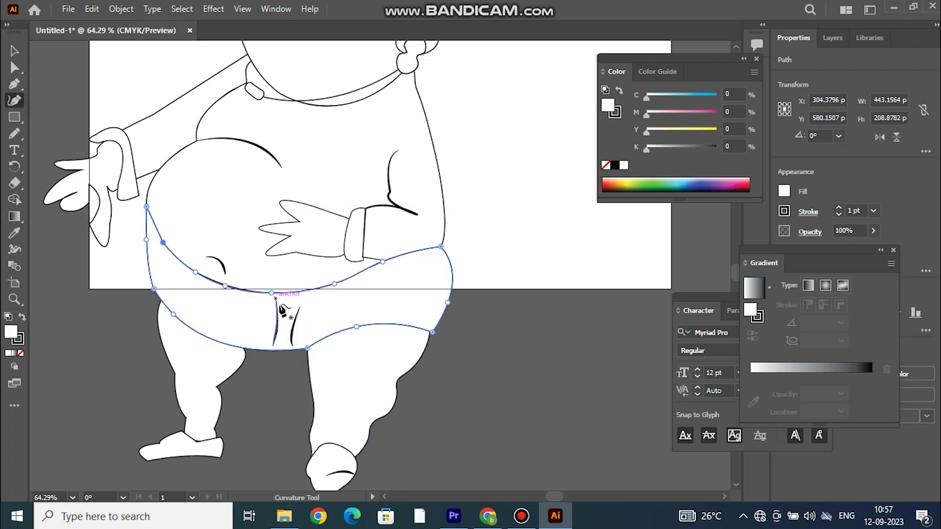
{"action": "left_click_drag", "start_coordinate": [260, 346], "coordinate": [191, 324]}
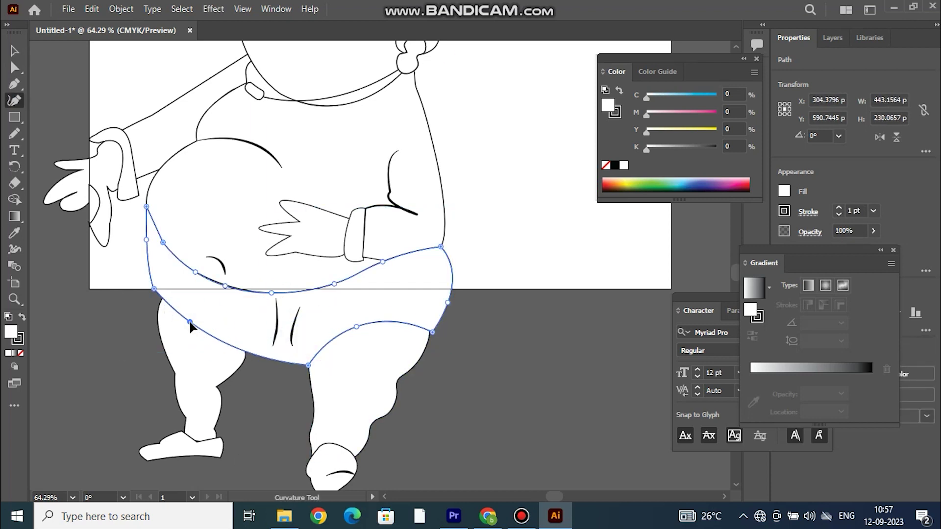
{"action": "left_click", "coordinate": [14, 50]}
{"action": "left_click", "coordinate": [59, 242]}
Step: Nudge a fold line lower and tweak the right leg outline with the Curvature tool
{"action": "left_click", "coordinate": [294, 342]}
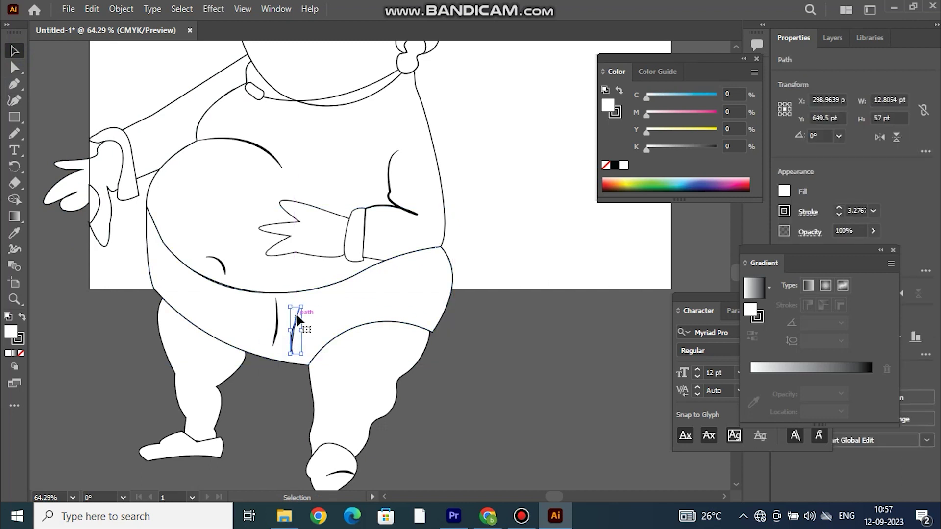
{"action": "left_click_drag", "start_coordinate": [294, 341], "coordinate": [298, 354]}
{"action": "left_click", "coordinate": [437, 377]}
{"action": "left_click", "coordinate": [399, 378]}
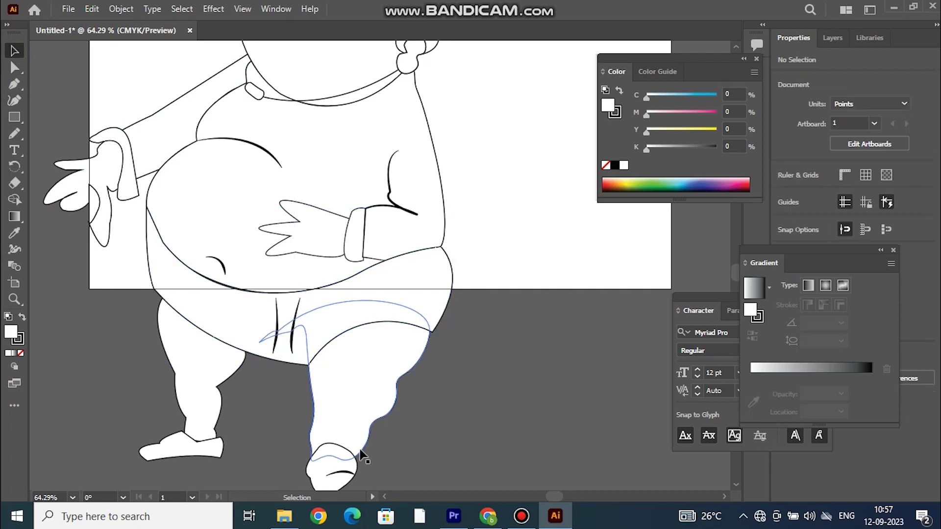
{"action": "key", "text": "shift+grave"}
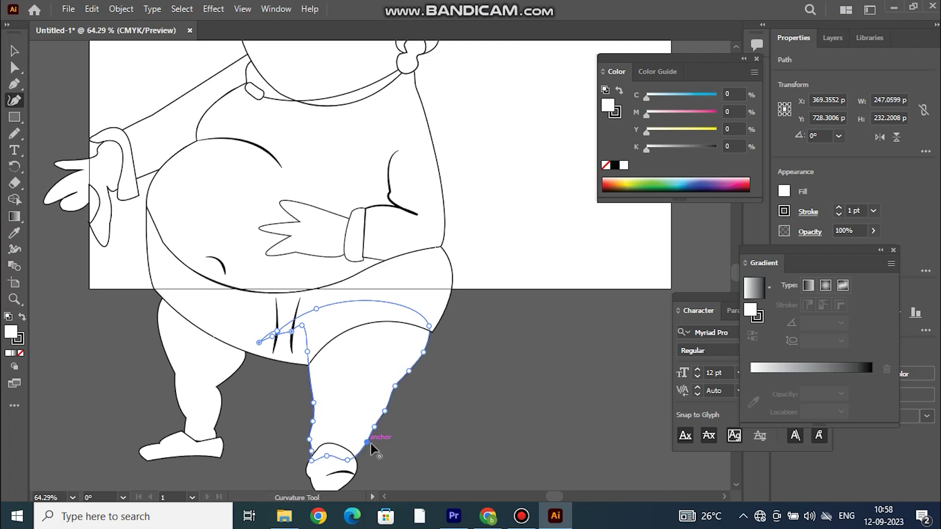
{"action": "key", "text": "v"}
{"action": "left_click", "coordinate": [98, 321]}
{"action": "scroll", "coordinate": [428, 410], "scroll_direction": "up", "scroll_amount": 2}
{"action": "scroll", "coordinate": [427, 413], "scroll_direction": "up", "scroll_amount": 5}
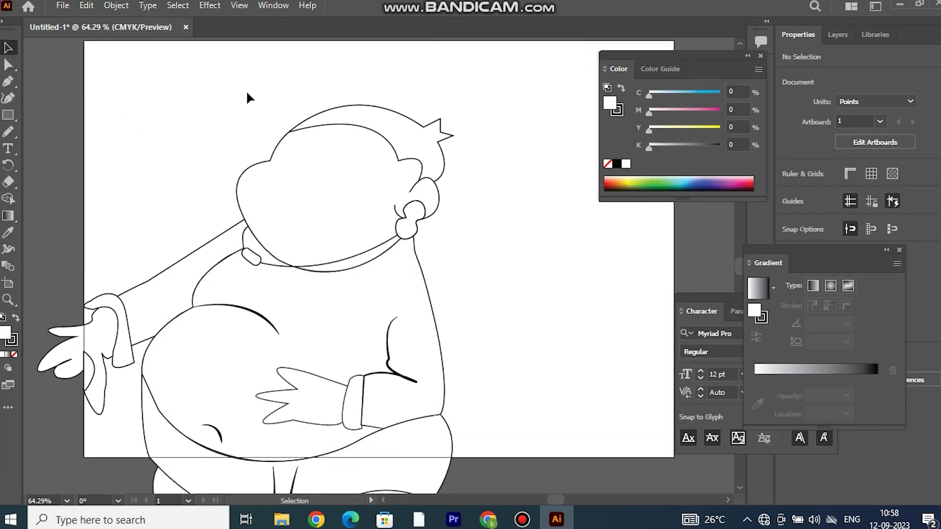
{"action": "key", "text": "p"}
{"action": "left_click", "coordinate": [266, 181]}
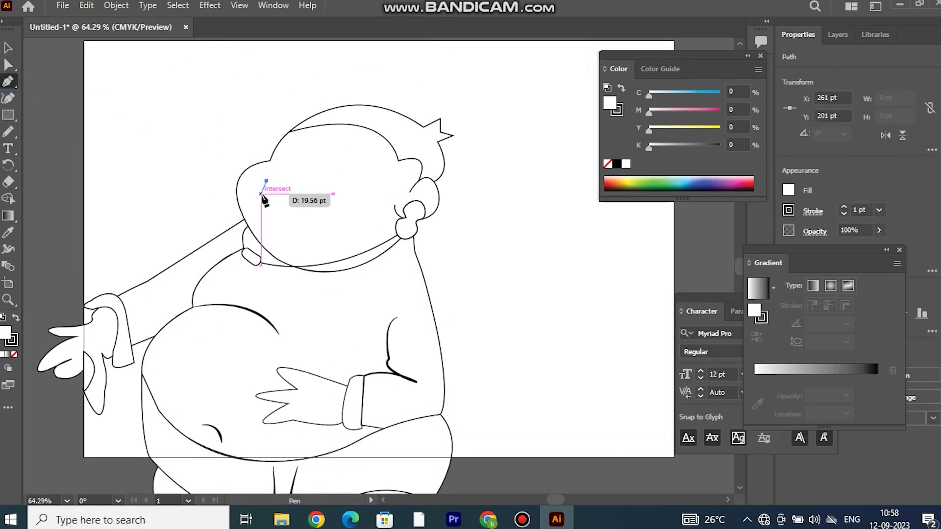
Step: Draw the open mouth shape with curved upper and lower edges and fill it dark red
{"action": "left_click_drag", "start_coordinate": [267, 194], "coordinate": [276, 190]}
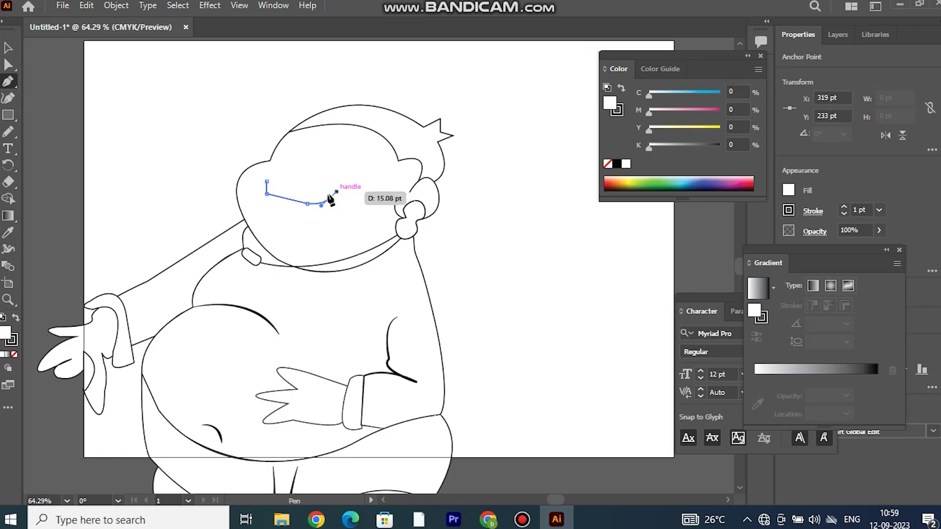
{"action": "left_click", "coordinate": [329, 199]}
{"action": "left_click", "coordinate": [266, 180]}
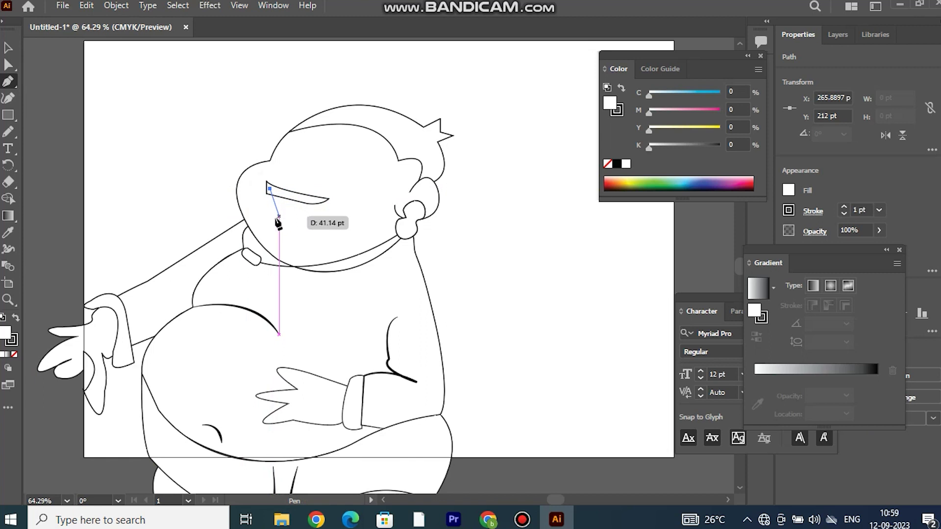
{"action": "left_click_drag", "start_coordinate": [319, 200], "coordinate": [367, 128]}
{"action": "left_click", "coordinate": [269, 189]}
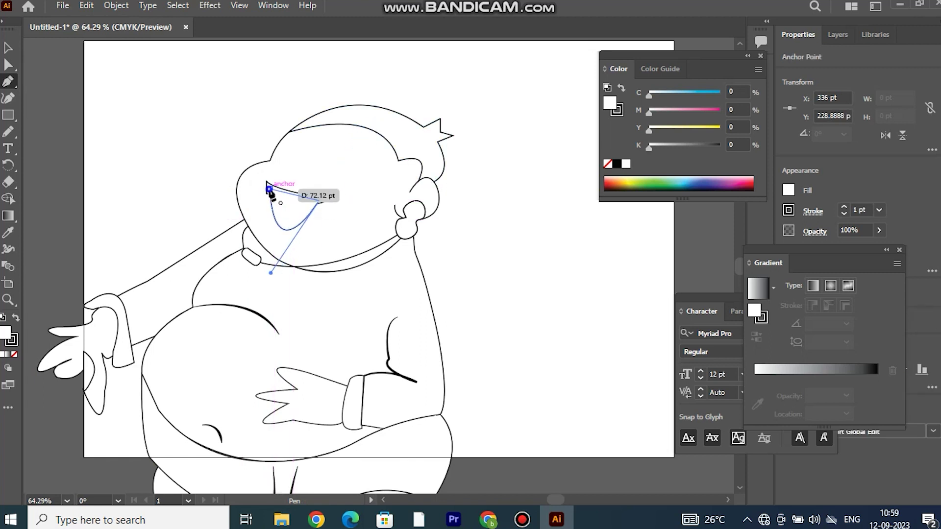
{"action": "left_click", "coordinate": [789, 191]}
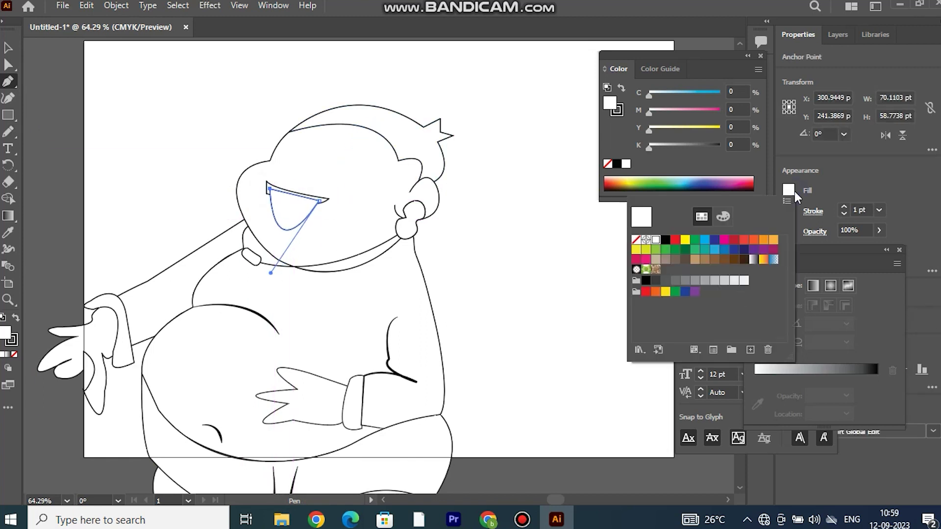
{"action": "left_click", "coordinate": [733, 239]}
{"action": "key", "text": "v"}
{"action": "left_click", "coordinate": [166, 116]}
{"action": "left_click", "coordinate": [326, 199]}
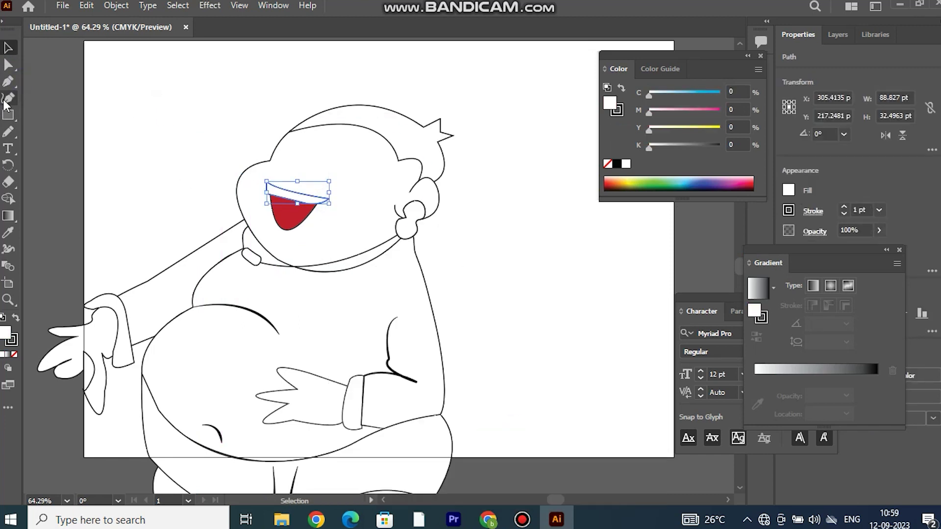
Step: Add a curved chin line below the mouth and check its stroke options
{"action": "left_click", "coordinate": [8, 81]}
{"action": "left_click", "coordinate": [267, 230]}
{"action": "left_click_drag", "start_coordinate": [297, 244], "coordinate": [324, 237]}
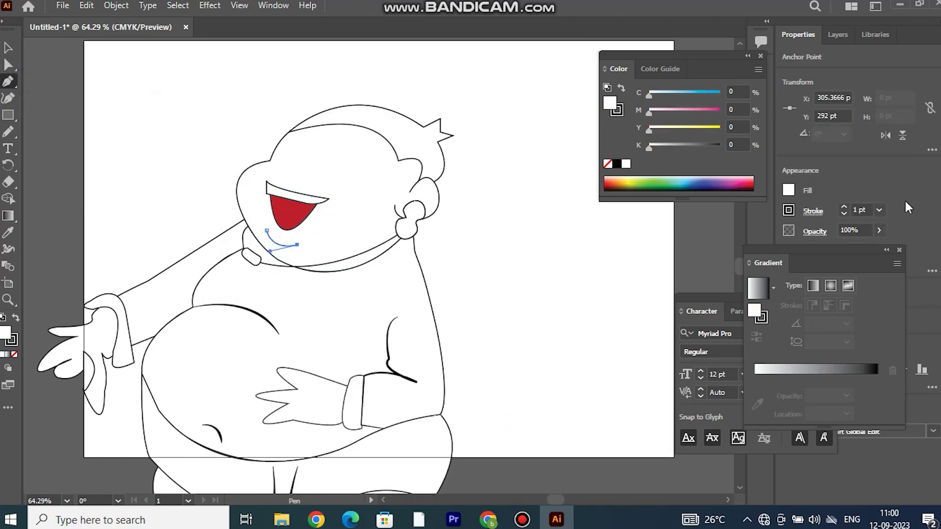
{"action": "key", "text": "v"}
{"action": "left_click", "coordinate": [843, 207]}
{"action": "left_click", "coordinate": [843, 207]}
{"action": "left_click", "coordinate": [803, 212]}
{"action": "left_click", "coordinate": [558, 281]}
Step: Draw the mouth corner curves, remove their fill and give them a tapered width profile
{"action": "key", "text": "p"}
{"action": "left_click", "coordinate": [326, 189]}
{"action": "left_click_drag", "start_coordinate": [338, 210], "coordinate": [334, 227]}
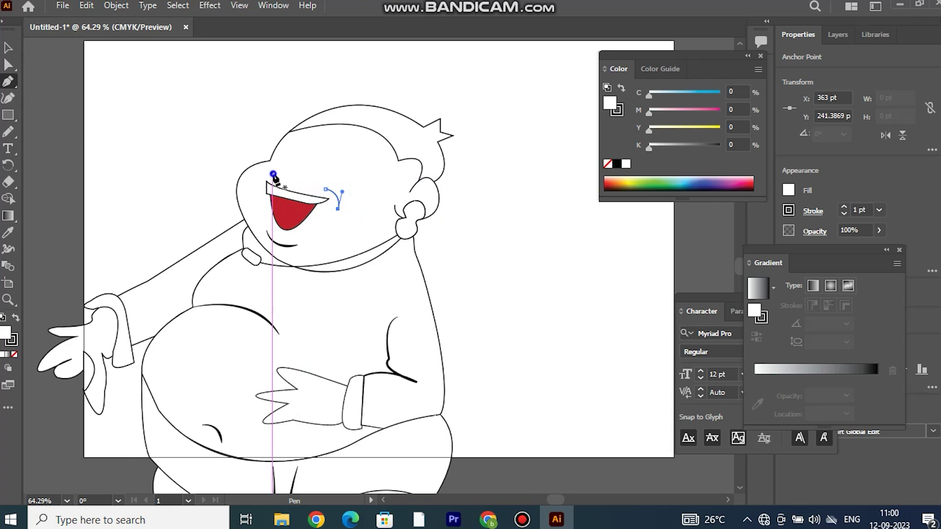
{"action": "left_click", "coordinate": [259, 188]}
{"action": "key", "text": "v"}
{"action": "left_click", "coordinate": [273, 179]}
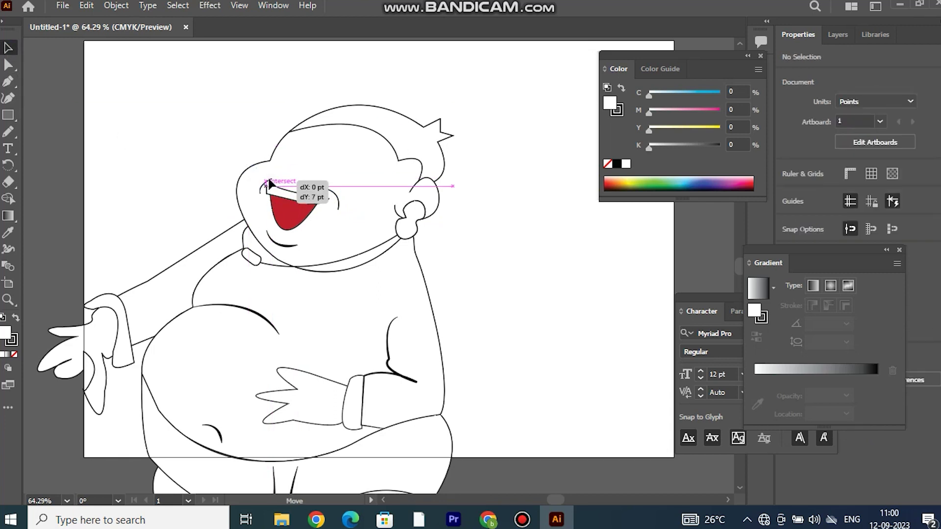
{"action": "left_click", "coordinate": [328, 199]}
{"action": "left_click", "coordinate": [264, 181], "text": "shift"}
{"action": "left_click", "coordinate": [788, 190]}
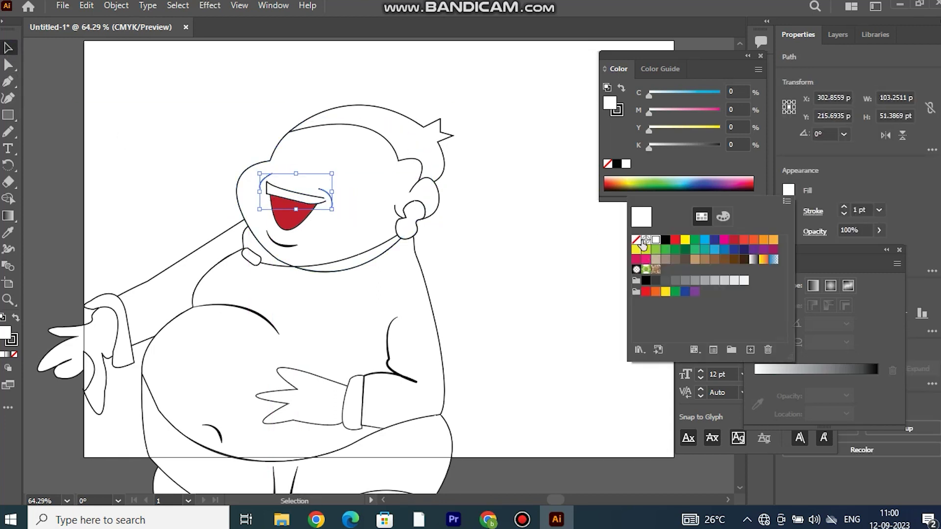
{"action": "left_click", "coordinate": [634, 237]}
{"action": "left_click", "coordinate": [813, 211]}
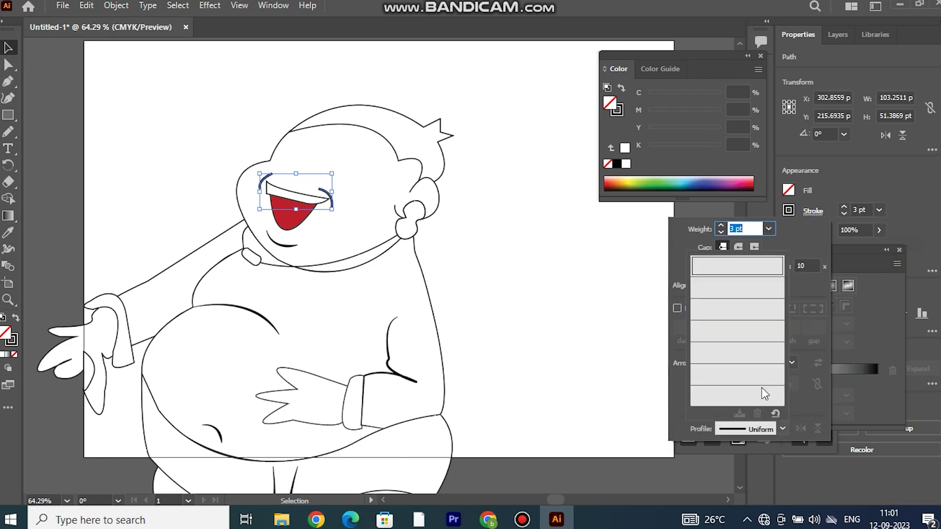
{"action": "left_click", "coordinate": [504, 270]}
Step: Reposition the small corner curves at both ends of the mouth
{"action": "left_click_drag", "start_coordinate": [261, 185], "coordinate": [268, 190]}
{"action": "key", "text": "ctrl+equal"}
{"action": "key", "text": "ctrl+equal"}
{"action": "key", "text": "ctrl+equal"}
{"action": "left_click_drag", "start_coordinate": [368, 251], "coordinate": [374, 260]}
{"action": "scroll", "coordinate": [557, 495], "scroll_direction": "right", "scroll_amount": 5}
{"action": "left_click", "coordinate": [464, 387]}
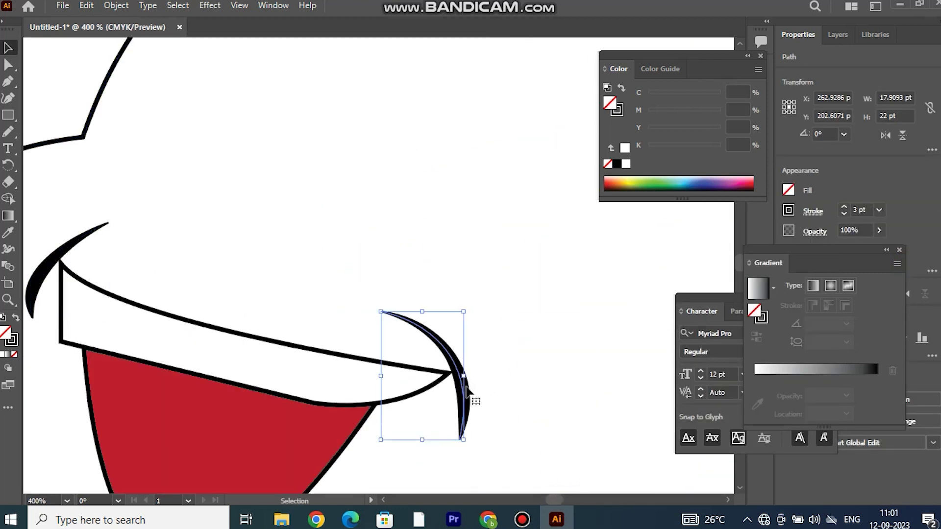
{"action": "key", "text": "ctrl+minus"}
{"action": "left_click_drag", "start_coordinate": [336, 217], "coordinate": [379, 330]}
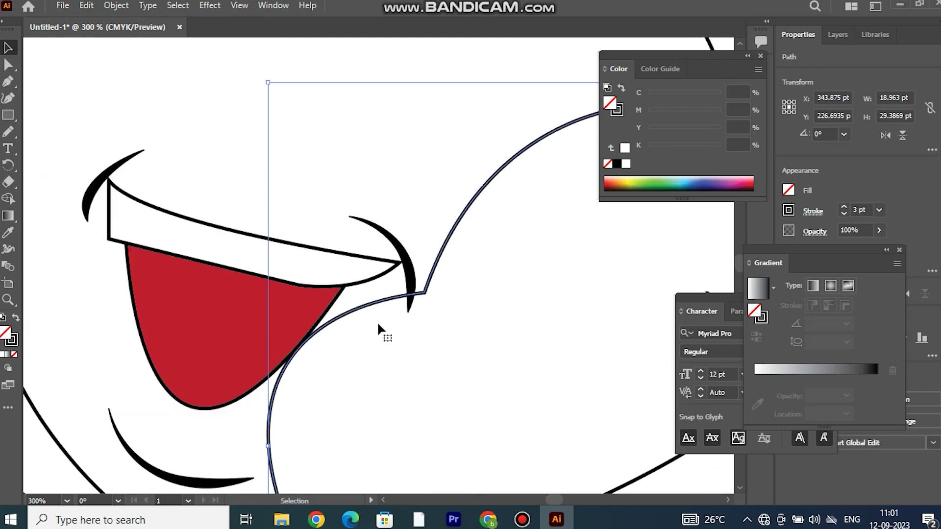
{"action": "key", "text": "a"}
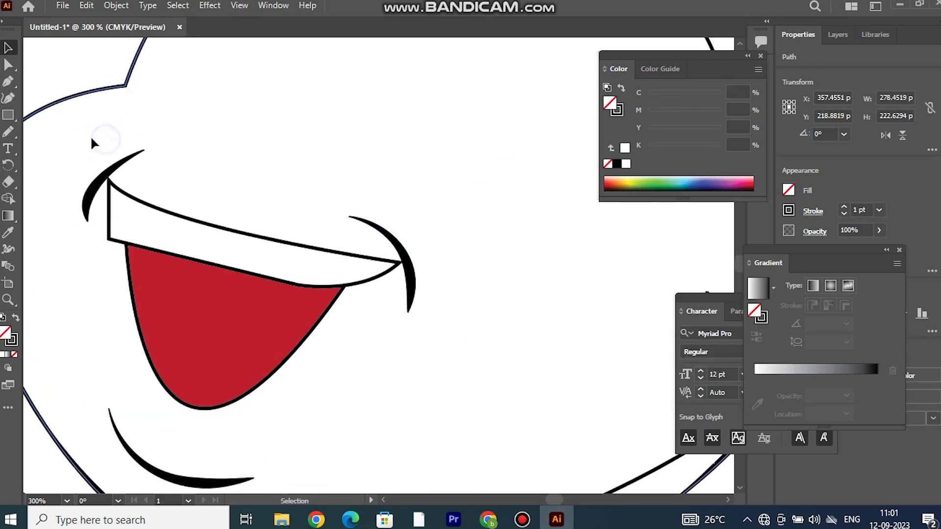
{"action": "left_click_drag", "start_coordinate": [93, 141], "coordinate": [421, 373]}
{"action": "key", "text": "v"}
{"action": "left_click", "coordinate": [460, 319]}
{"action": "key", "text": "ctrl+minus"}
{"action": "key", "text": "ctrl+minus"}
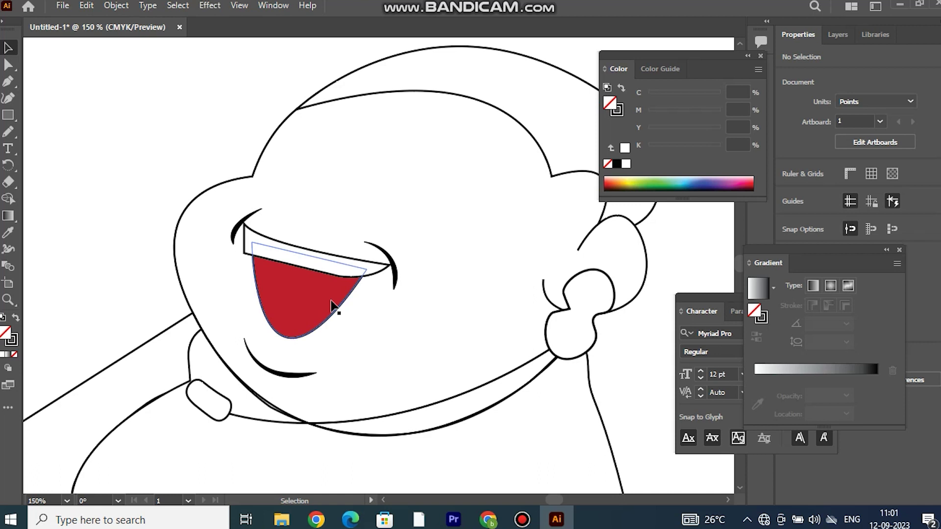
Step: Draw a curved left eyebrow and an angled right eyebrow with 3 pt strokes
{"action": "key", "text": "p"}
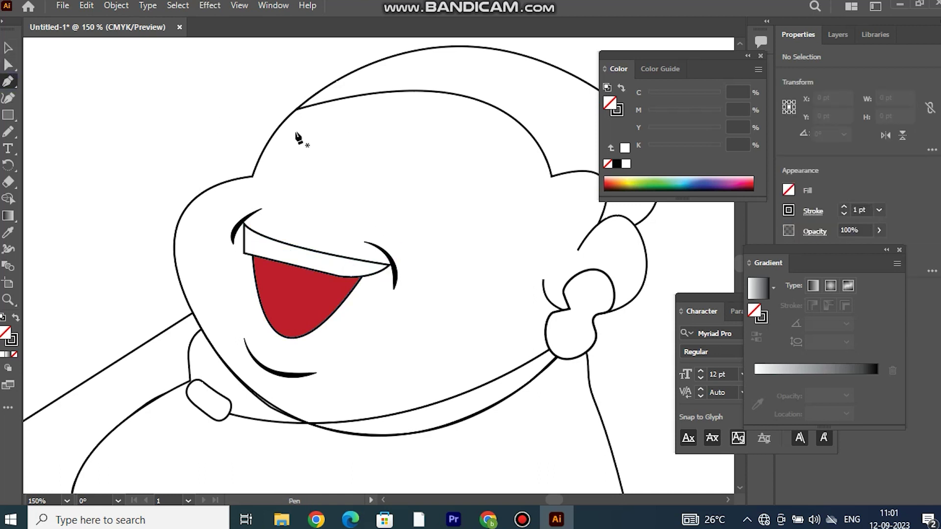
{"action": "left_click", "coordinate": [284, 121]}
{"action": "left_click_drag", "start_coordinate": [361, 136], "coordinate": [377, 182]}
{"action": "left_click", "coordinate": [361, 136]}
{"action": "left_click", "coordinate": [498, 124]}
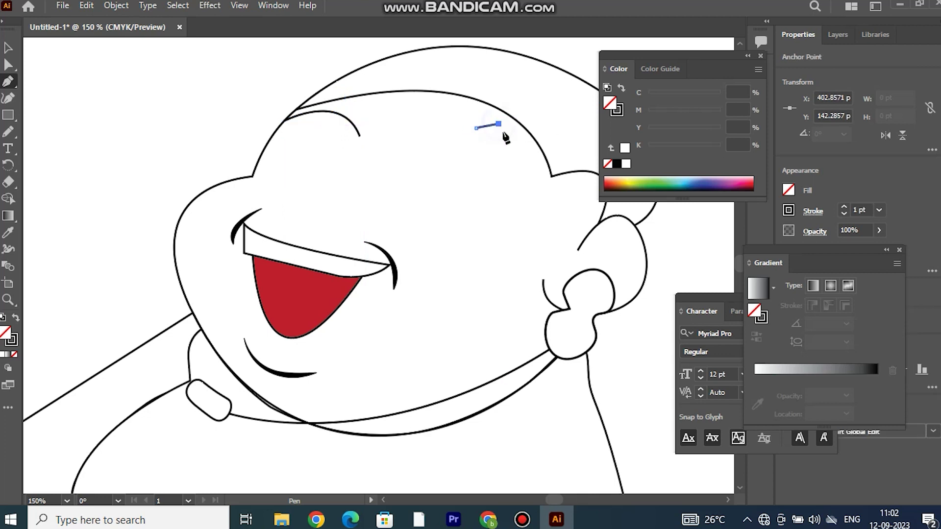
{"action": "left_click", "coordinate": [352, 128], "text": "shift"}
{"action": "left_click", "coordinate": [844, 207]}
{"action": "left_click", "coordinate": [843, 206]}
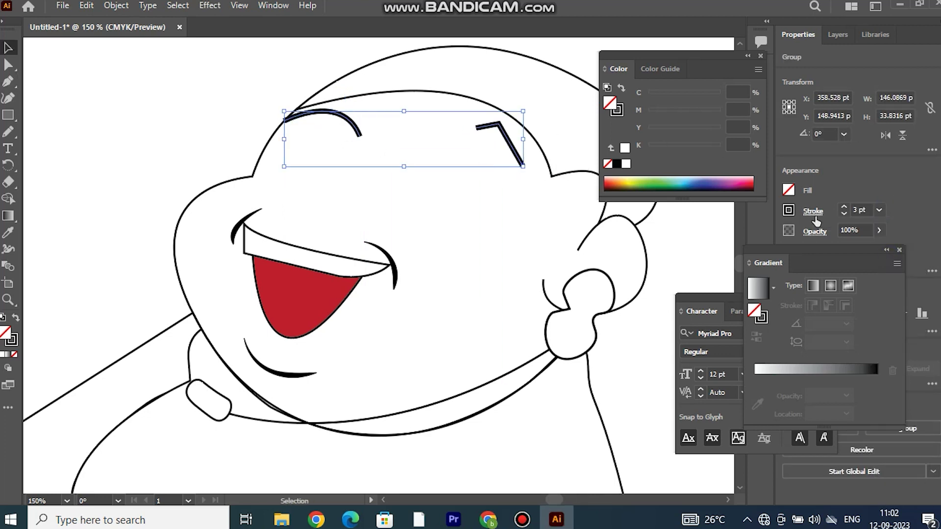
{"action": "left_click", "coordinate": [813, 210]}
{"action": "left_click", "coordinate": [169, 133]}
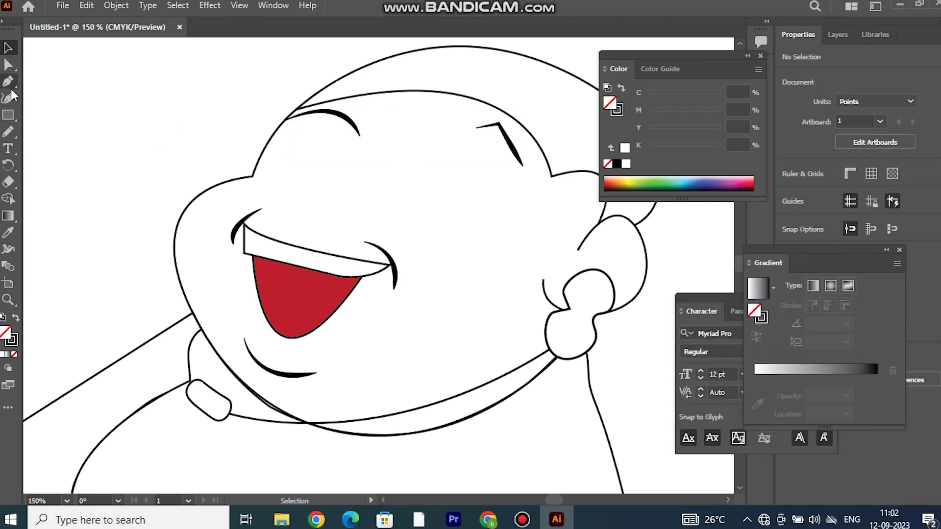
Step: Draw a C-shaped curve for the left eye, refine it and nudge it lower
{"action": "left_click", "coordinate": [9, 82]}
{"action": "left_click", "coordinate": [338, 167]}
{"action": "left_click_drag", "start_coordinate": [334, 194], "coordinate": [410, 223]}
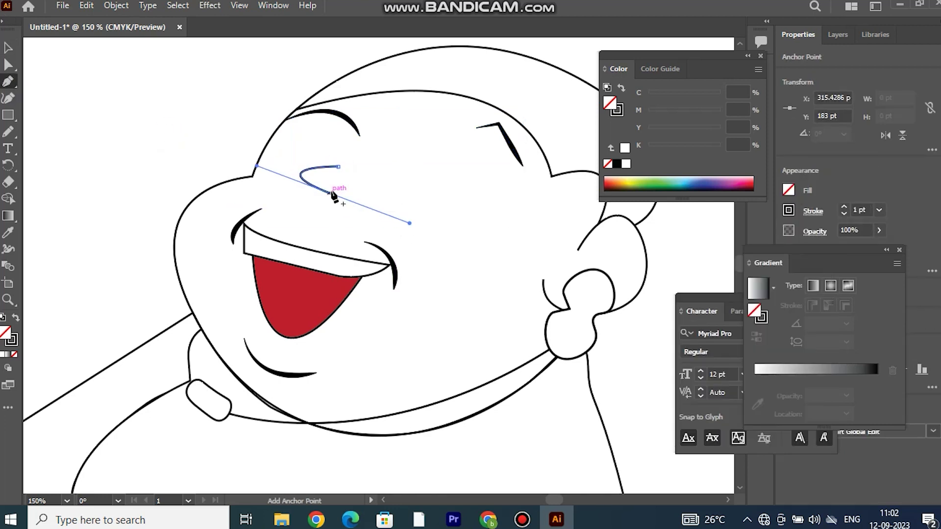
{"action": "left_click", "coordinate": [14, 100]}
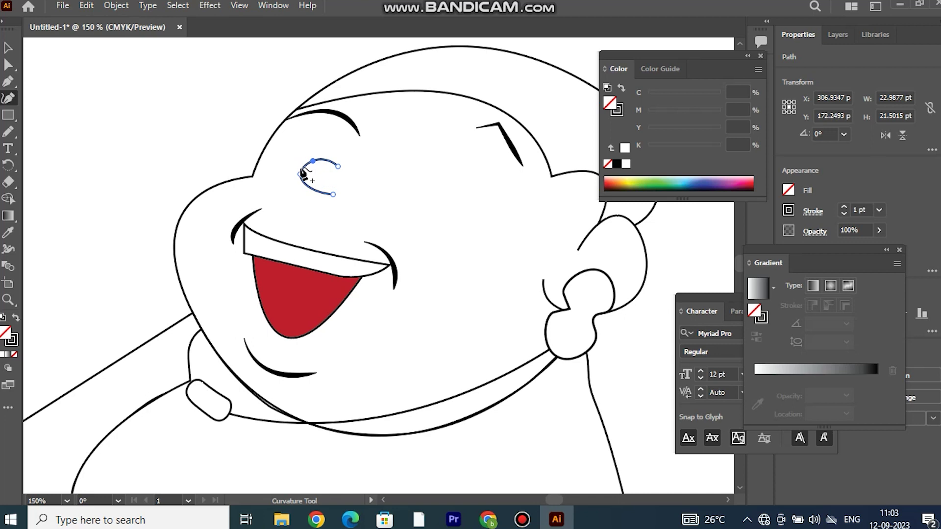
{"action": "left_click", "coordinate": [9, 48]}
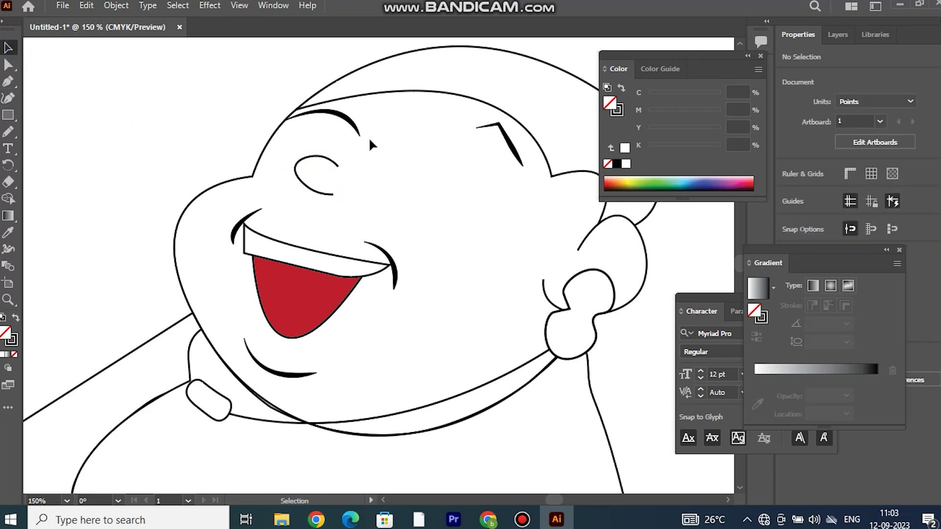
{"action": "left_click_drag", "start_coordinate": [315, 168], "coordinate": [315, 173]}
Step: Draw an ellipse over the left eye, shrink it and tilt it about 30 degrees
{"action": "key", "text": "l"}
{"action": "left_click_drag", "start_coordinate": [296, 124], "coordinate": [350, 179]}
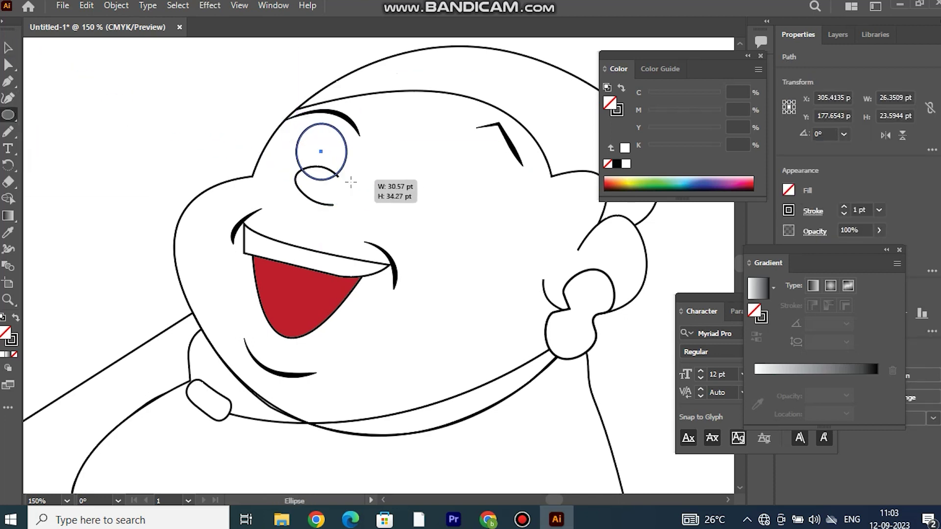
{"action": "key", "text": "v"}
{"action": "left_click_drag", "start_coordinate": [336, 143], "coordinate": [320, 141]}
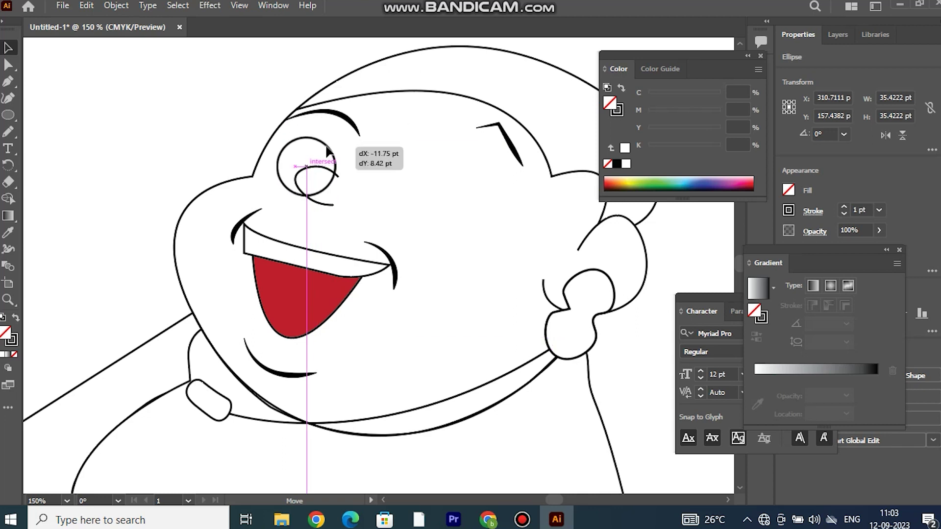
{"action": "left_click_drag", "start_coordinate": [296, 131], "coordinate": [298, 138]}
{"action": "left_click_drag", "start_coordinate": [267, 188], "coordinate": [331, 177]}
{"action": "mouse_move", "coordinate": [307, 147]}
{"action": "left_mouse_down"}
{"action": "mouse_move", "coordinate": [301, 136]}
{"action": "mouse_move", "coordinate": [321, 136]}
{"action": "left_mouse_up"}
{"action": "left_click", "coordinate": [185, 104]}
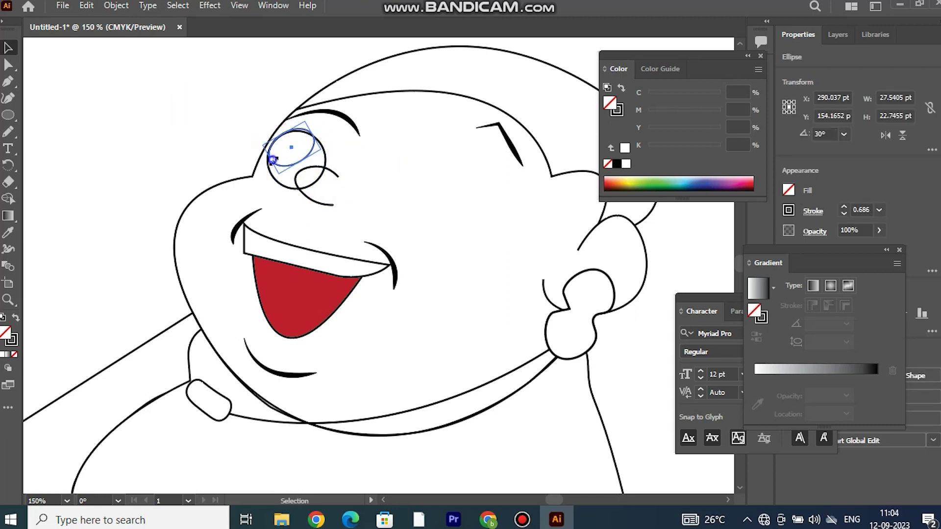
{"action": "left_click", "coordinate": [225, 137]}
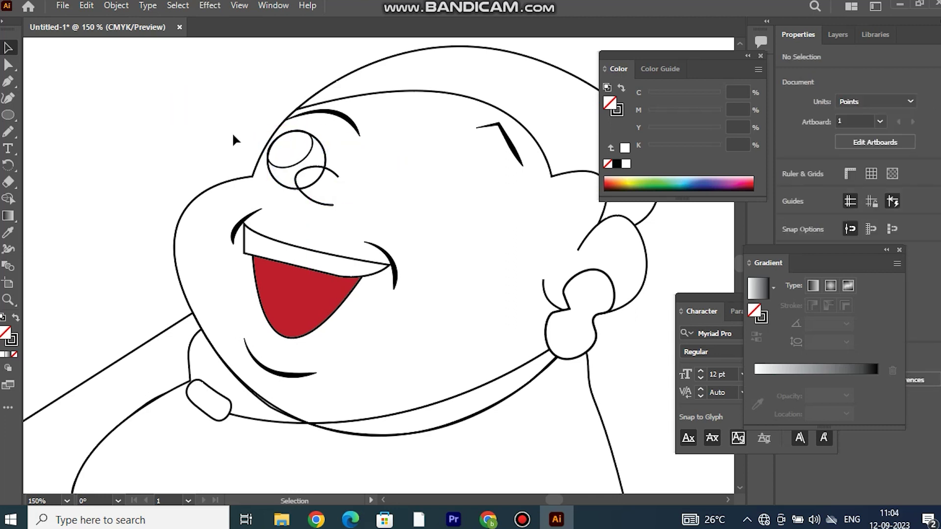
Step: Fill the eye oval black and add a tiny white highlight circle inside it
{"action": "left_click", "coordinate": [306, 154]}
{"action": "key", "text": "shift+x"}
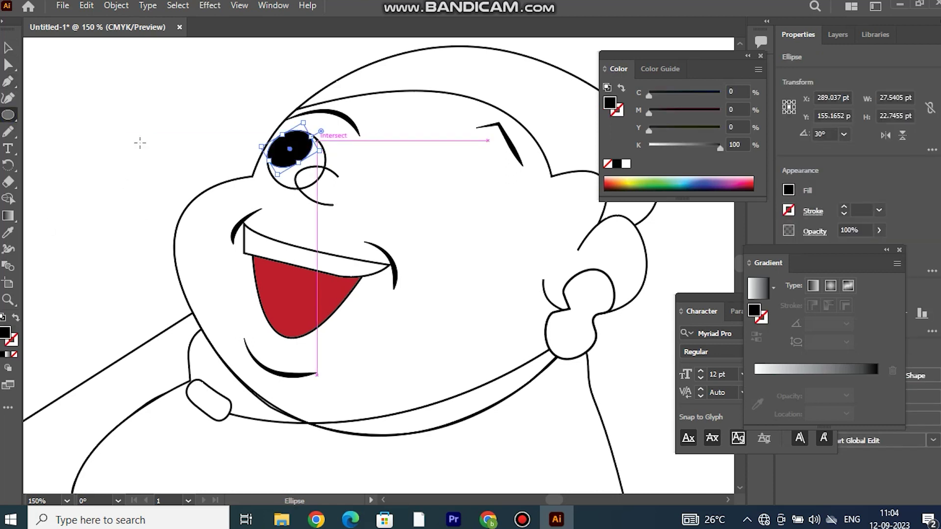
{"action": "left_click", "coordinate": [338, 141], "text": "ctrl"}
{"action": "left_click_drag", "start_coordinate": [291, 138], "coordinate": [295, 141]}
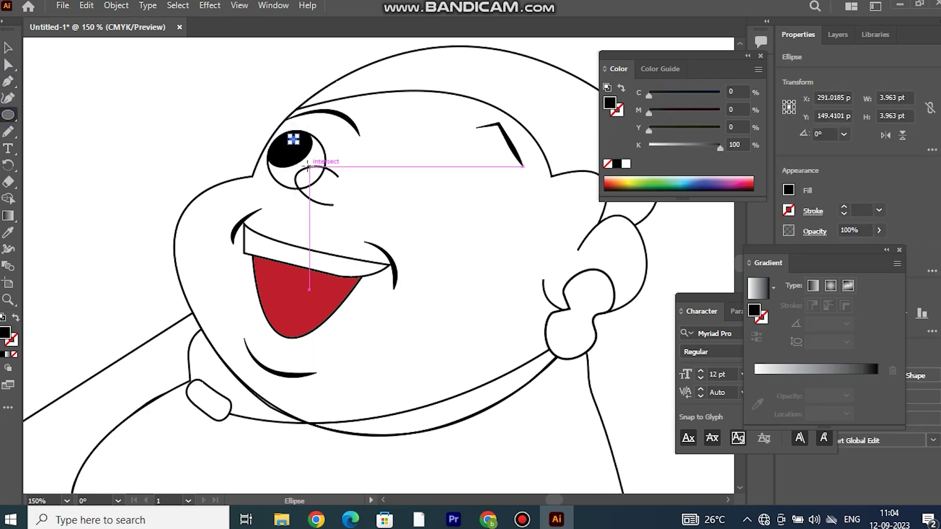
{"action": "left_click", "coordinate": [625, 164]}
{"action": "left_click", "coordinate": [169, 248], "text": "ctrl"}
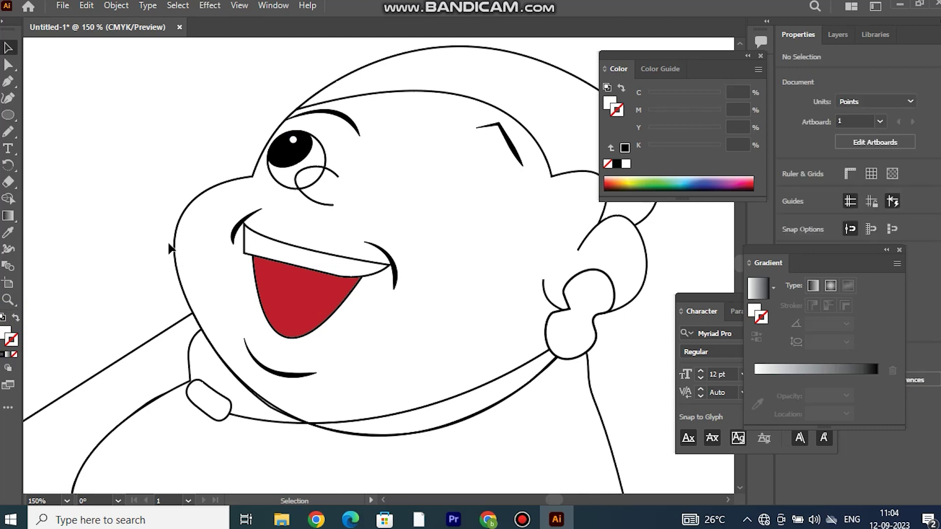
{"action": "left_click", "coordinate": [286, 162]}
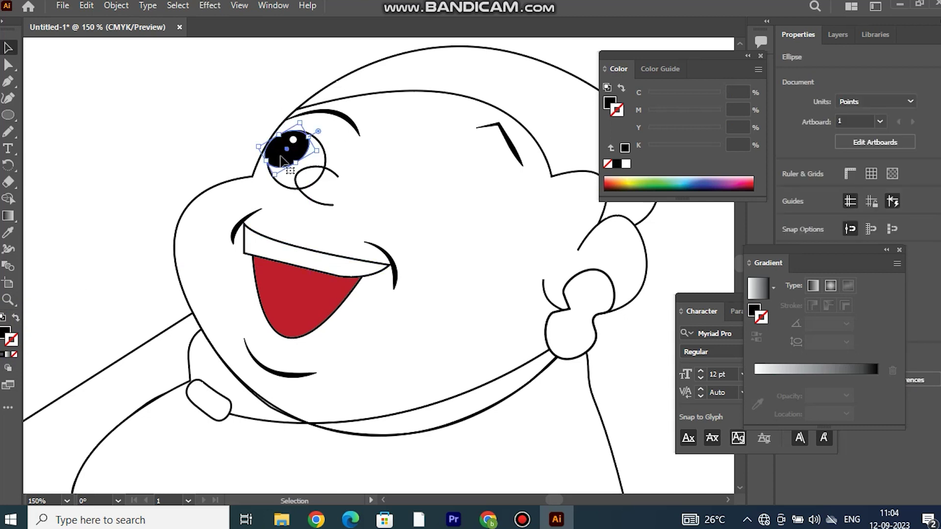
{"action": "left_click", "coordinate": [186, 102]}
Step: Nudge the curve below the eye, resize the eye, and reshape the nose rounder
{"action": "mouse_move", "coordinate": [334, 171]}
{"action": "left_mouse_down"}
{"action": "mouse_move", "coordinate": [343, 188]}
{"action": "mouse_move", "coordinate": [327, 187]}
{"action": "mouse_move", "coordinate": [343, 175]}
{"action": "left_mouse_up"}
{"action": "left_click", "coordinate": [320, 179]}
{"action": "left_click", "coordinate": [319, 189]}
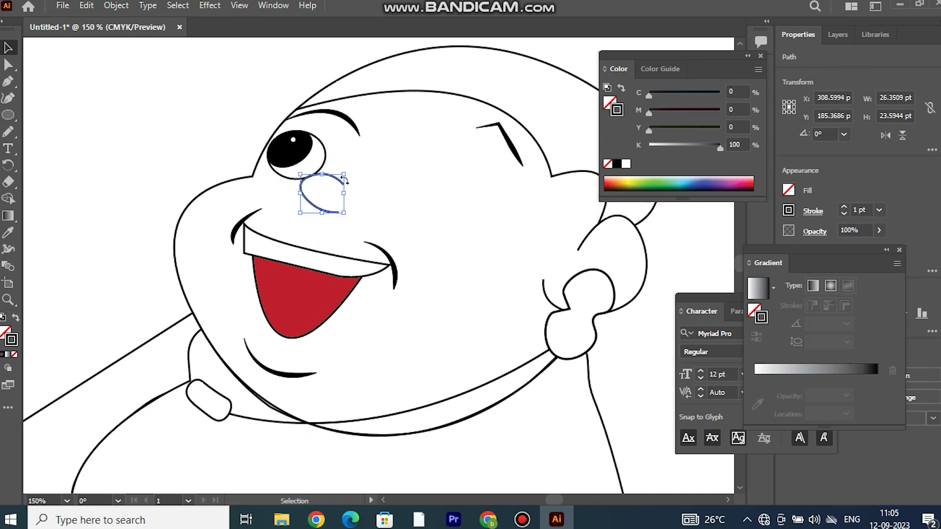
{"action": "left_click", "coordinate": [123, 107]}
Step: Copy the finished left eye over to the right side of the face
{"action": "left_click", "coordinate": [276, 160]}
{"action": "mouse_move", "coordinate": [294, 153]}
{"action": "left_mouse_down"}
{"action": "mouse_move", "coordinate": [470, 167]}
{"action": "mouse_move", "coordinate": [454, 153]}
{"action": "left_mouse_up"}
{"action": "left_click", "coordinate": [281, 62]}
Step: Draw a curve beneath the right eye and adjust its stroke
{"action": "left_click", "coordinate": [8, 81]}
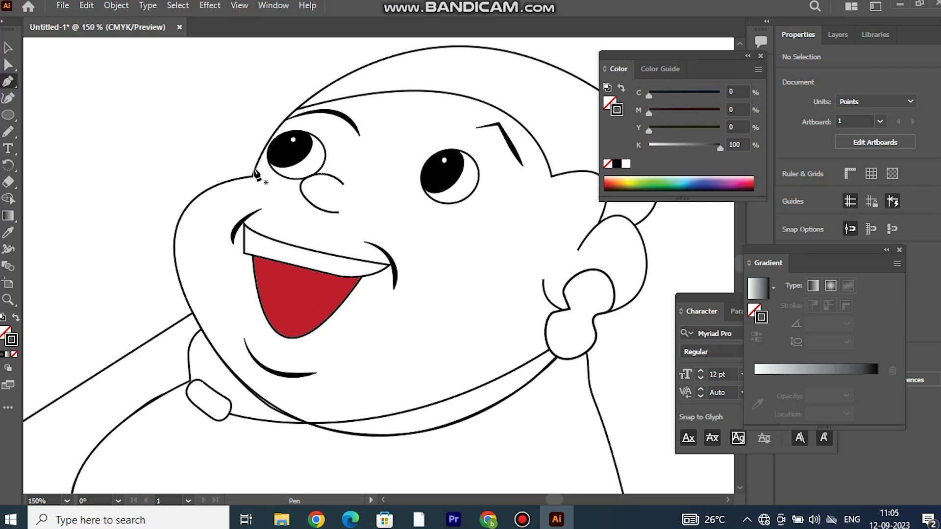
{"action": "left_click", "coordinate": [402, 198]}
{"action": "mouse_move", "coordinate": [475, 210]}
{"action": "left_mouse_down"}
{"action": "mouse_move", "coordinate": [493, 238]}
{"action": "mouse_move", "coordinate": [464, 211]}
{"action": "mouse_move", "coordinate": [477, 226]}
{"action": "left_mouse_up"}
{"action": "key", "text": "v"}
{"action": "left_click", "coordinate": [812, 211]}
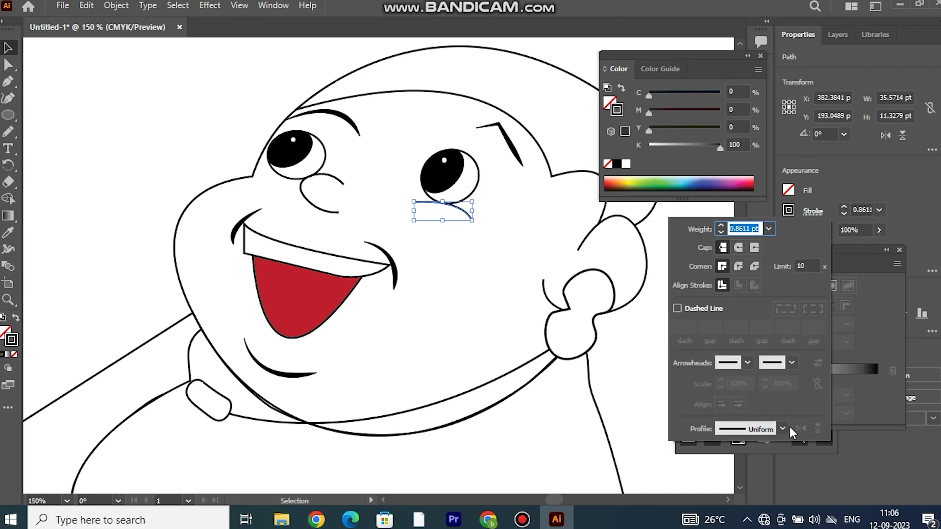
{"action": "left_click", "coordinate": [129, 180]}
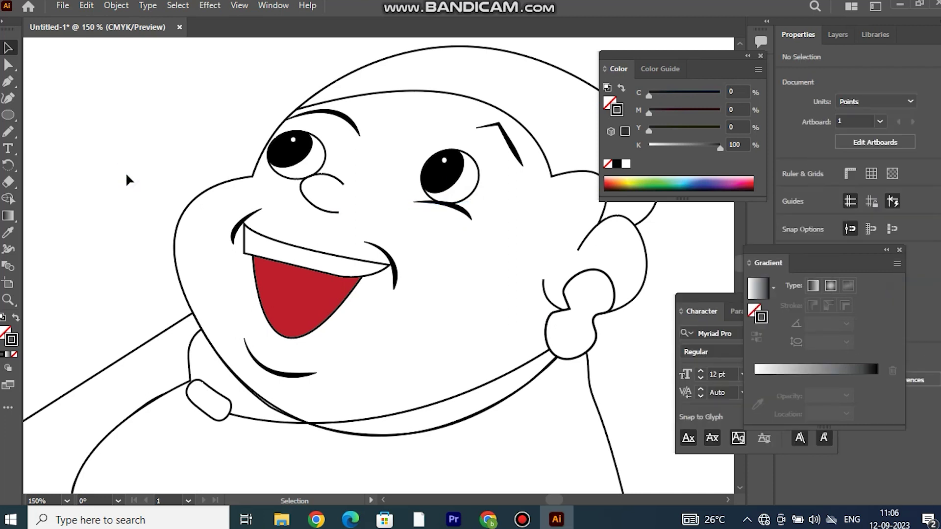
{"action": "left_click", "coordinate": [252, 178]}
Step: Give the face outline a heavier stroke weight
{"action": "left_click", "coordinate": [882, 208]}
{"action": "left_click", "coordinate": [887, 252]}
{"action": "left_click", "coordinate": [129, 175]}
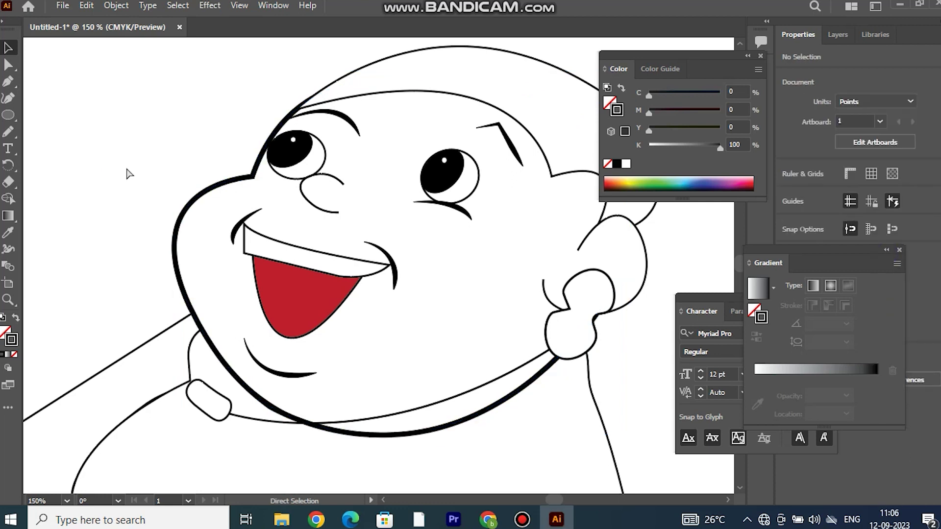
Step: Make the collar tag a slightly darker yellow fill with no outline
{"action": "key", "text": "ctrl+1"}
{"action": "left_click", "coordinate": [264, 355]}
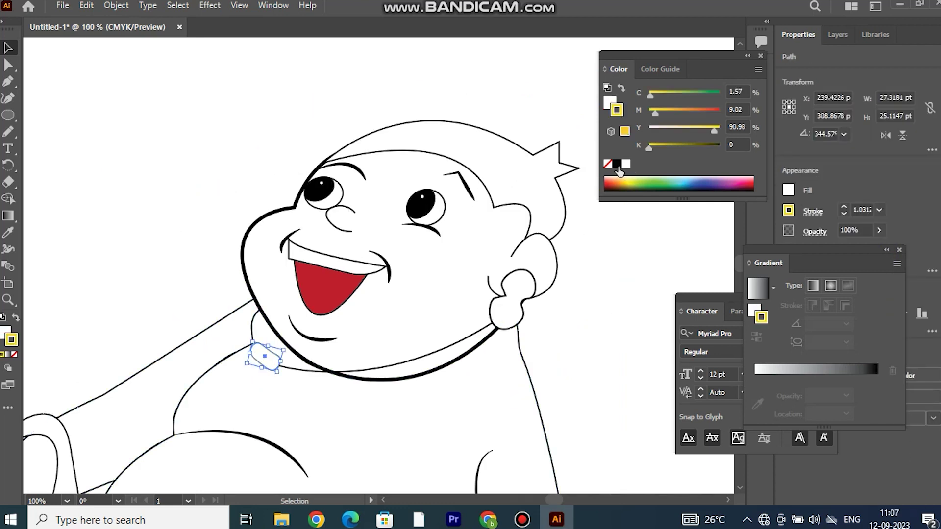
{"action": "key", "text": "shift+x"}
{"action": "left_click", "coordinate": [608, 164]}
{"action": "key", "text": "x"}
{"action": "left_click_drag", "start_coordinate": [649, 147], "coordinate": [656, 149]}
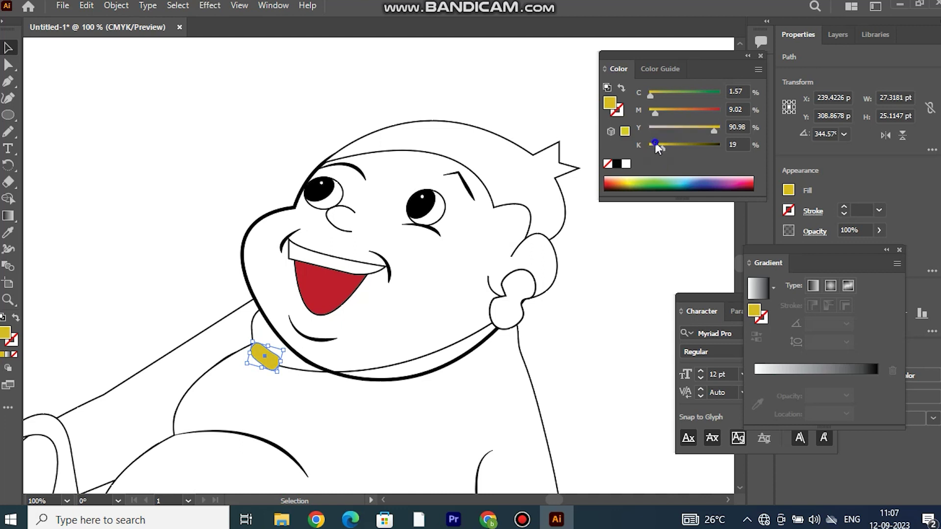
{"action": "left_click", "coordinate": [289, 113]}
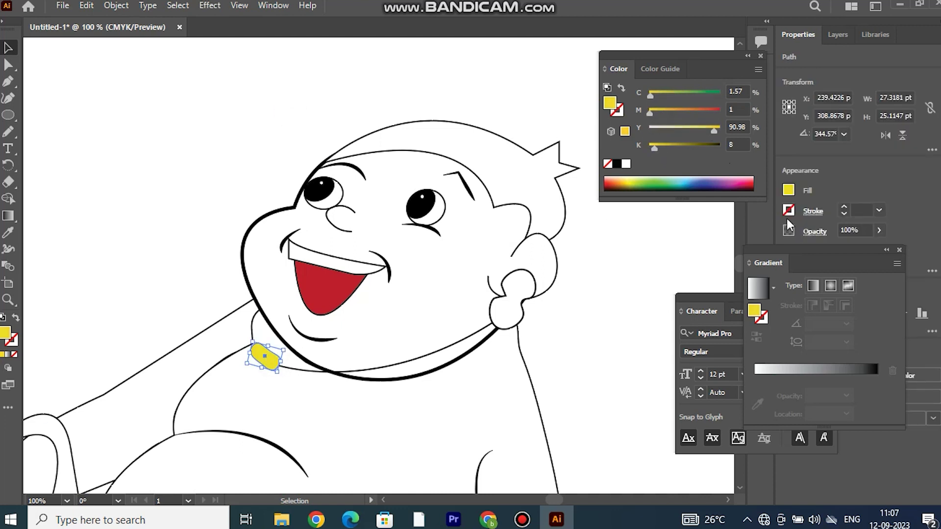
{"action": "left_click", "coordinate": [789, 190]}
{"action": "left_click", "coordinate": [537, 357]}
Step: Set 3 pt strokes on the collar line, body, head and ear outlines
{"action": "left_click", "coordinate": [317, 349]}
{"action": "left_click", "coordinate": [879, 210]}
{"action": "left_click", "coordinate": [906, 440]}
{"action": "left_click", "coordinate": [371, 93]}
{"action": "left_click", "coordinate": [521, 353]}
{"action": "left_click", "coordinate": [879, 210]}
{"action": "left_click", "coordinate": [563, 210]}
{"action": "left_click", "coordinate": [878, 209]}
{"action": "left_click", "coordinate": [550, 240]}
{"action": "left_click", "coordinate": [879, 210]}
Step: Set the hand shape's stroke to 2 pt and reposition the eyes
{"action": "left_click", "coordinate": [512, 294]}
{"action": "left_click", "coordinate": [879, 210]}
{"action": "left_click", "coordinate": [896, 278]}
{"action": "left_click", "coordinate": [354, 210]}
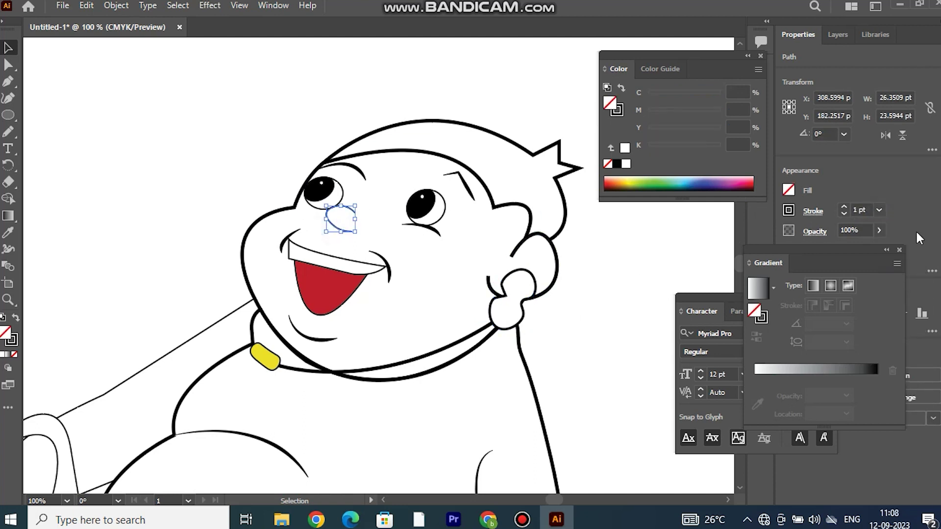
{"action": "left_click", "coordinate": [387, 211]}
{"action": "left_click_drag", "start_coordinate": [450, 211], "coordinate": [346, 196]}
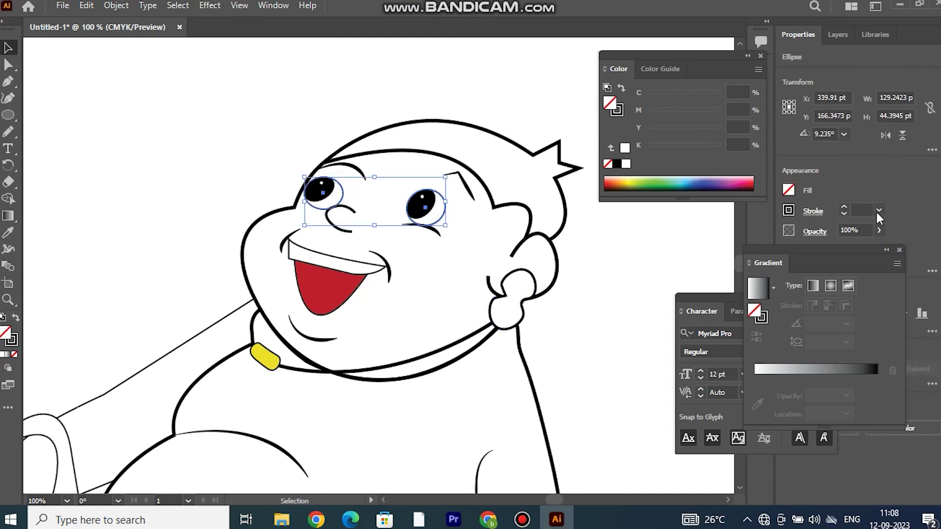
{"action": "left_click", "coordinate": [458, 319]}
Step: Thicken the arm outline and give the wrist cuff a 3 pt outline
{"action": "scroll", "coordinate": [458, 319], "scroll_direction": "down", "scroll_amount": 1}
{"action": "left_click", "coordinate": [876, 209]}
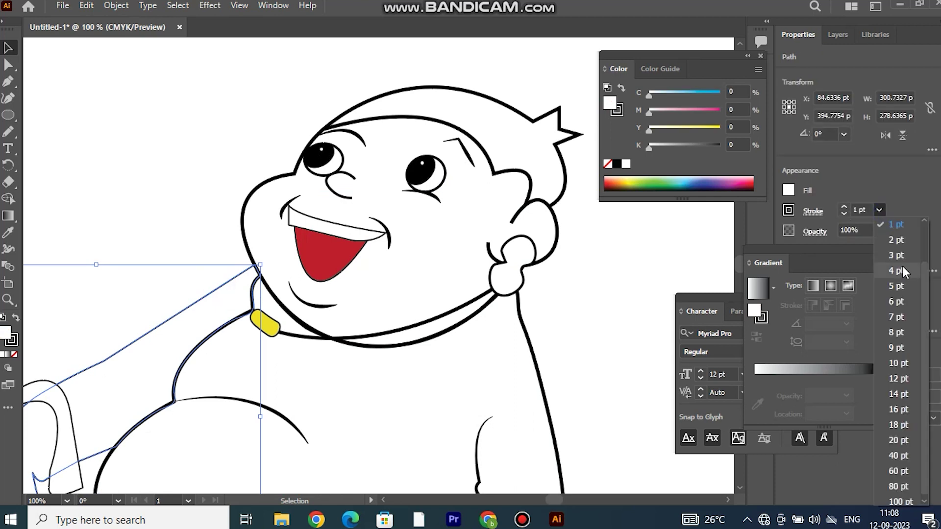
{"action": "left_click", "coordinate": [907, 274]}
{"action": "scroll", "coordinate": [321, 294], "scroll_direction": "down", "scroll_amount": 3}
{"action": "scroll", "coordinate": [321, 294], "scroll_direction": "left", "scroll_amount": 2}
{"action": "left_click", "coordinate": [421, 392]}
{"action": "left_click", "coordinate": [876, 210]}
{"action": "left_click", "coordinate": [889, 240]}
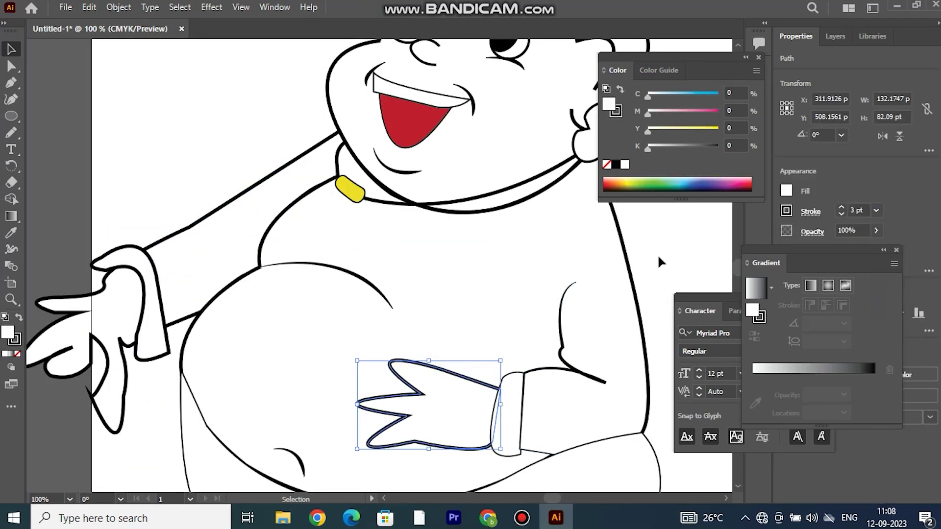
{"action": "scroll", "coordinate": [504, 371], "scroll_direction": "down", "scroll_amount": 3}
{"action": "left_click", "coordinate": [505, 363]}
{"action": "left_click", "coordinate": [881, 212]}
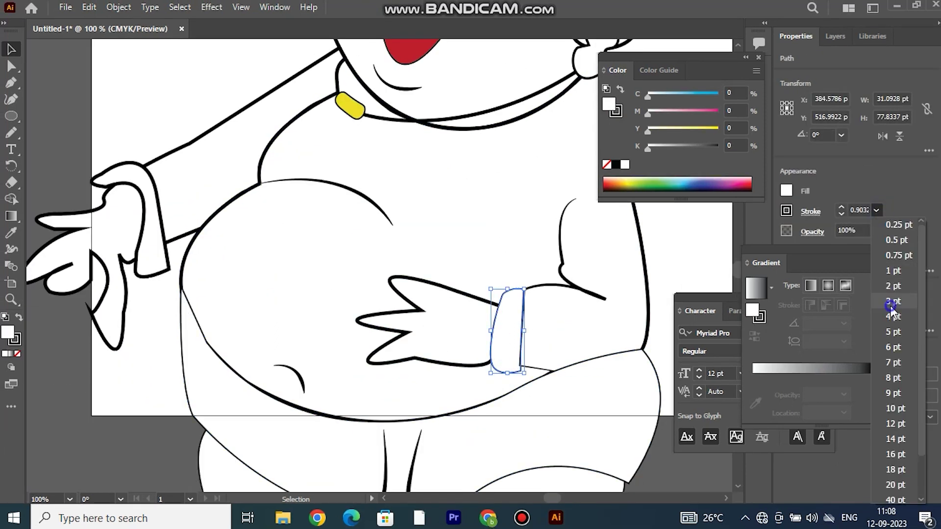
{"action": "left_click", "coordinate": [892, 311]}
{"action": "left_click", "coordinate": [658, 280]}
Step: Give the shorts a 3 pt outline and a solid black fill
{"action": "scroll", "coordinate": [658, 279], "scroll_direction": "down", "scroll_amount": 3}
{"action": "left_click", "coordinate": [189, 341]}
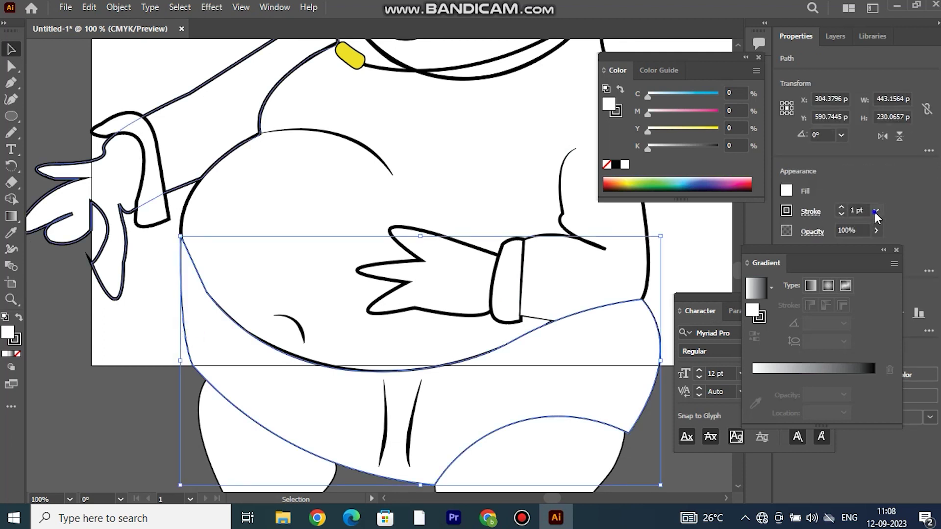
{"action": "left_click", "coordinate": [876, 210]}
{"action": "left_click", "coordinate": [890, 275]}
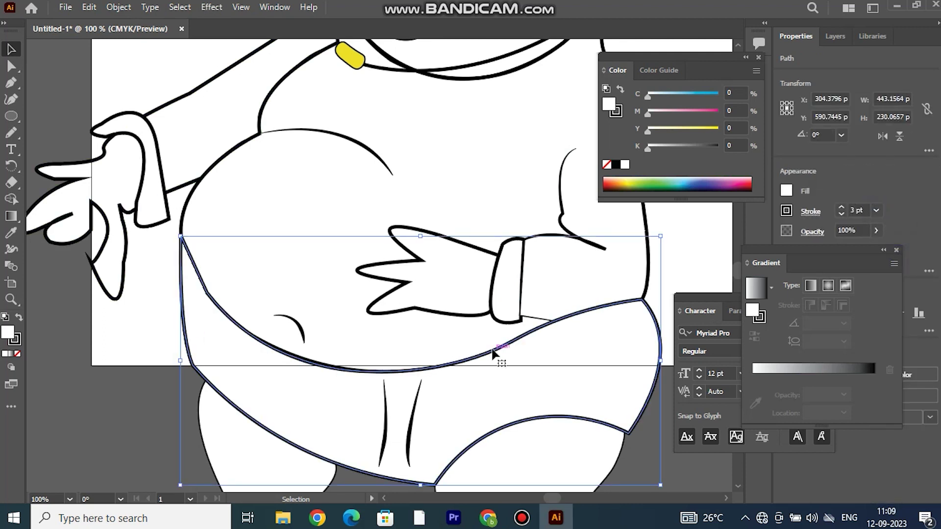
{"action": "left_click", "coordinate": [18, 317]}
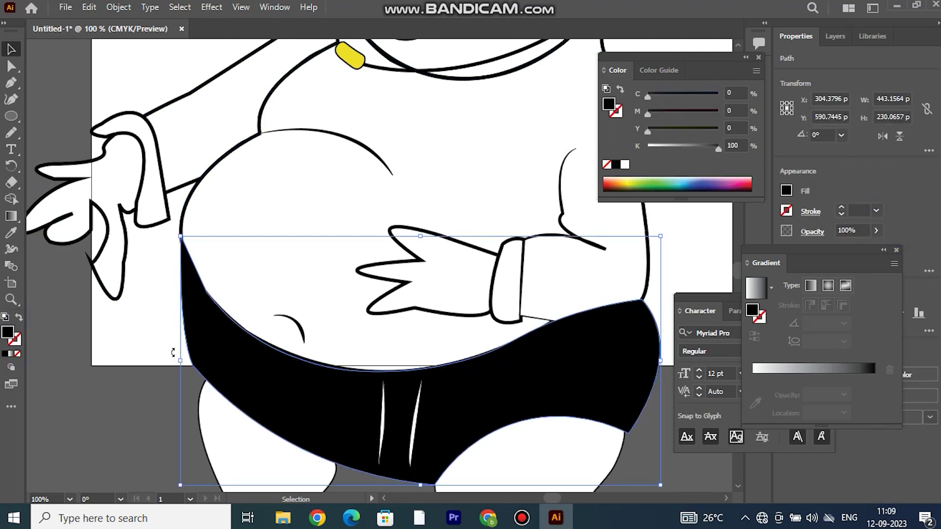
Step: Fill the legs path yellow from the swatches
{"action": "scroll", "coordinate": [385, 337], "scroll_direction": "down", "scroll_amount": 2}
{"action": "left_click", "coordinate": [394, 337]}
{"action": "left_click", "coordinate": [11, 98]}
{"action": "scroll", "coordinate": [441, 414], "scroll_direction": "down", "scroll_amount": 2}
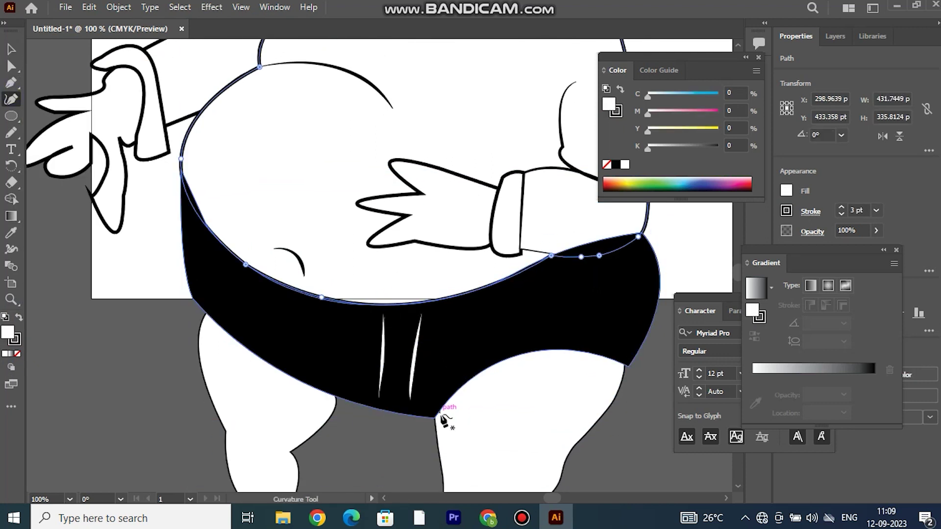
{"action": "key", "text": "v"}
{"action": "left_click", "coordinate": [63, 432]}
{"action": "scroll", "coordinate": [288, 414], "scroll_direction": "down", "scroll_amount": 4}
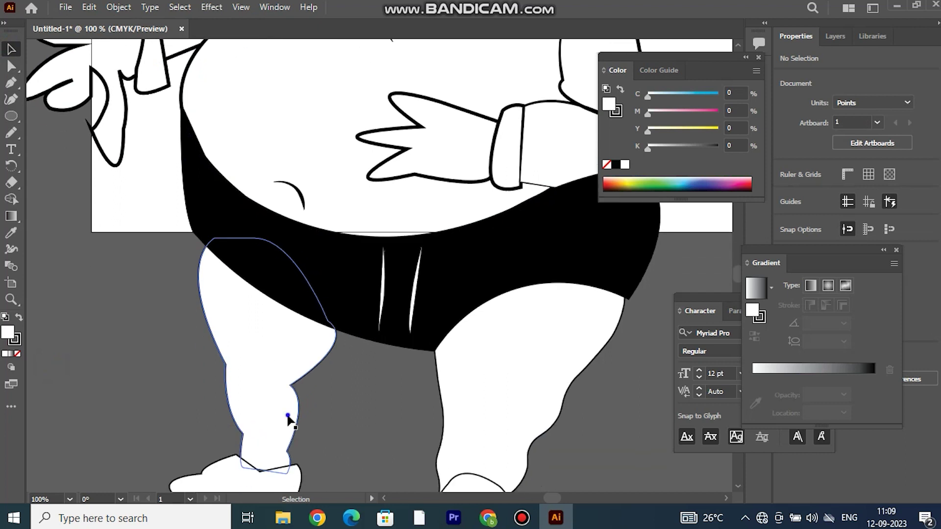
{"action": "left_click", "coordinate": [289, 420]}
{"action": "left_click", "coordinate": [462, 405]}
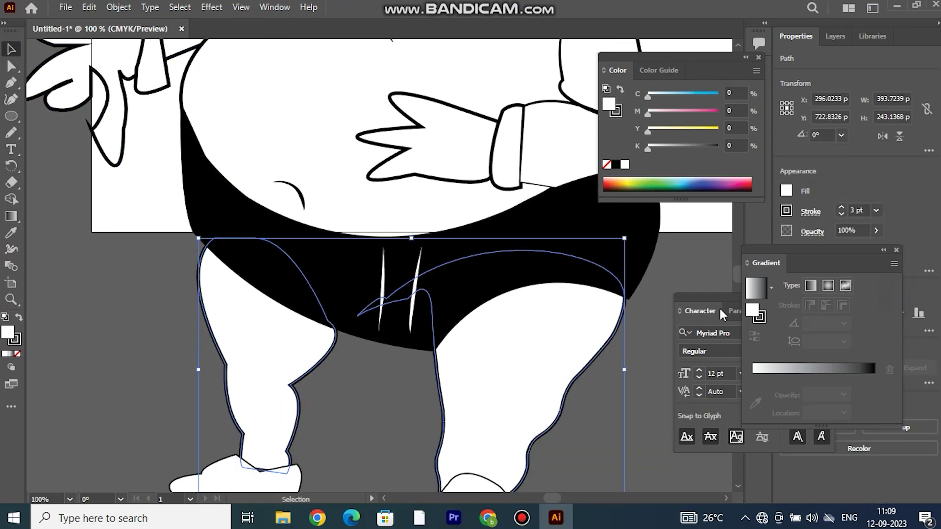
{"action": "left_click", "coordinate": [789, 191]}
{"action": "left_click", "coordinate": [682, 239]}
Step: Give both shoes a 3 pt outline and a brown fill
{"action": "scroll", "coordinate": [579, 434], "scroll_direction": "down", "scroll_amount": 2}
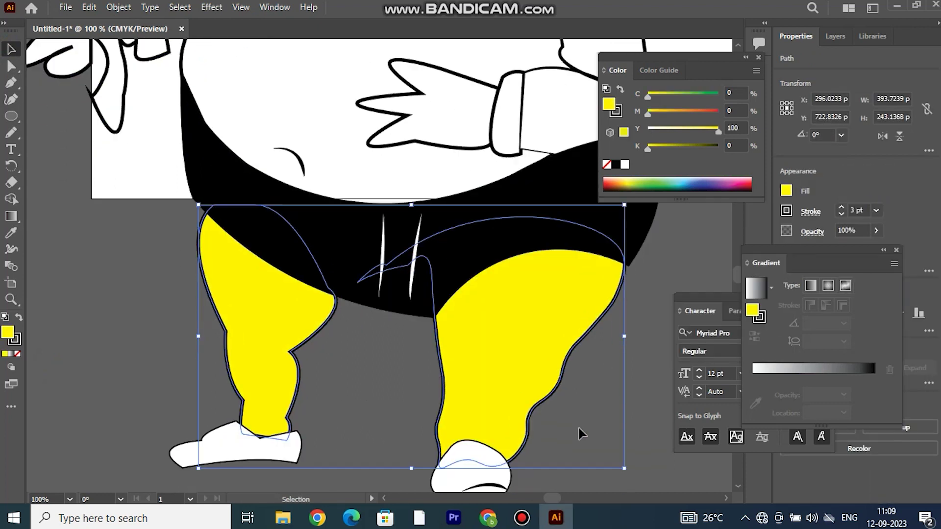
{"action": "scroll", "coordinate": [579, 434], "scroll_direction": "down", "scroll_amount": 2}
{"action": "left_click", "coordinate": [465, 421]}
{"action": "left_click", "coordinate": [210, 393], "text": "shift"}
{"action": "left_click", "coordinate": [841, 207]}
{"action": "left_click", "coordinate": [840, 207]}
{"action": "left_click", "coordinate": [786, 211]}
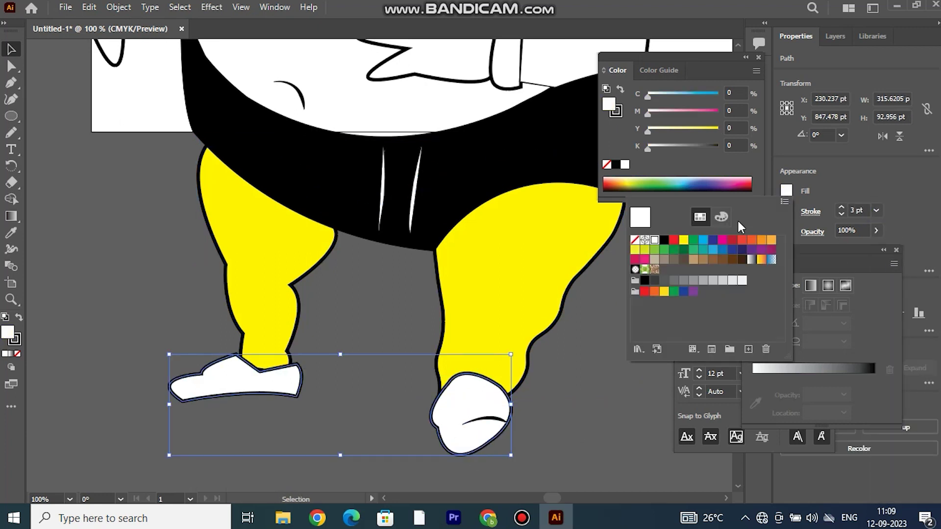
{"action": "left_click", "coordinate": [734, 260]}
Step: Remove the white fill from the right shoe's highlight shape
{"action": "key", "text": "ctrl+g"}
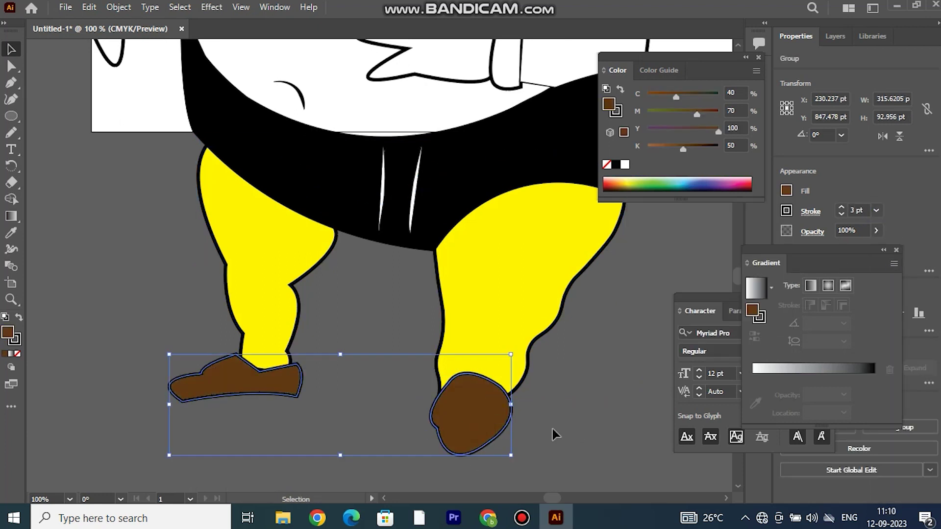
{"action": "key", "text": "ctrl+f"}
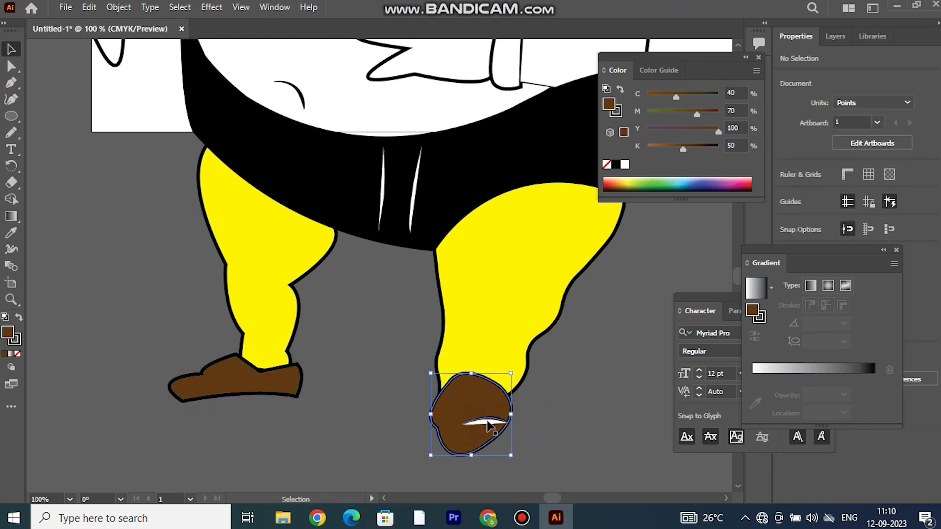
{"action": "left_click", "coordinate": [18, 353]}
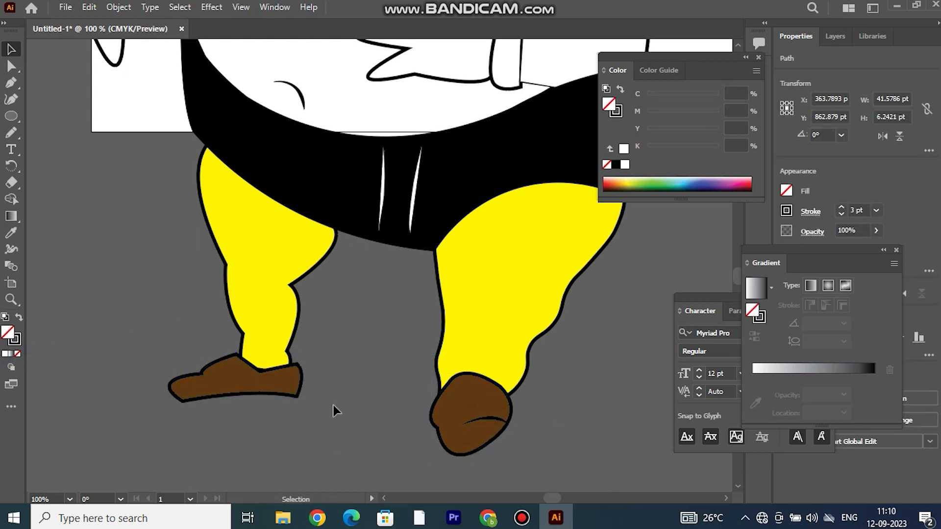
{"action": "left_click", "coordinate": [76, 356]}
{"action": "left_click", "coordinate": [260, 392]}
{"action": "left_click", "coordinate": [401, 368]}
Step: Set the two shorts pleat lines to no fill and 31% opacity
{"action": "scroll", "coordinate": [401, 369], "scroll_direction": "up", "scroll_amount": 3}
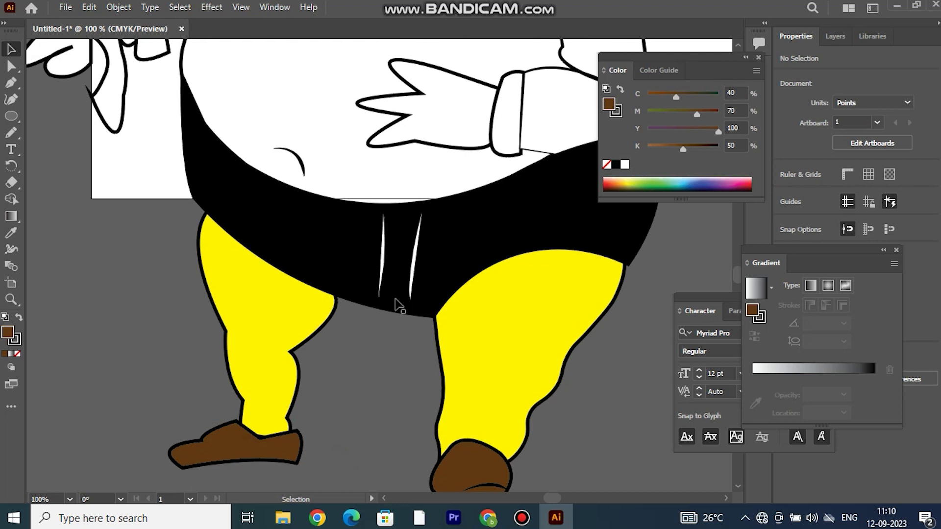
{"action": "left_click", "coordinate": [382, 255]}
{"action": "left_click", "coordinate": [415, 257], "text": "shift"}
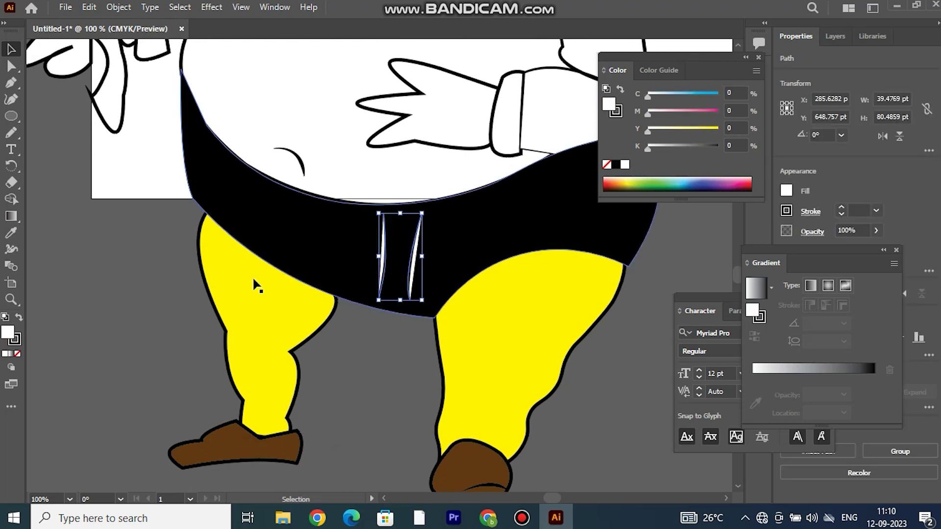
{"action": "left_click", "coordinate": [18, 354]}
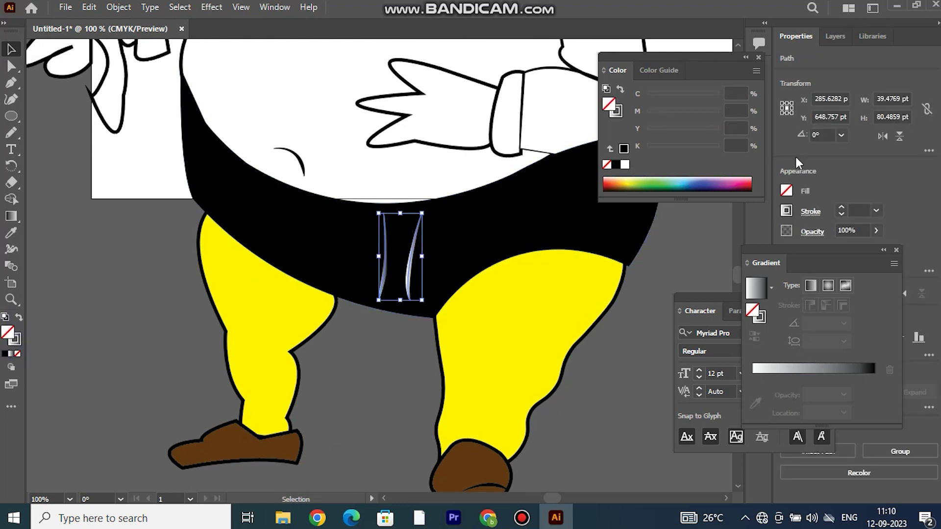
{"action": "left_click", "coordinate": [876, 230]}
{"action": "left_click_drag", "start_coordinate": [876, 248], "coordinate": [837, 249]}
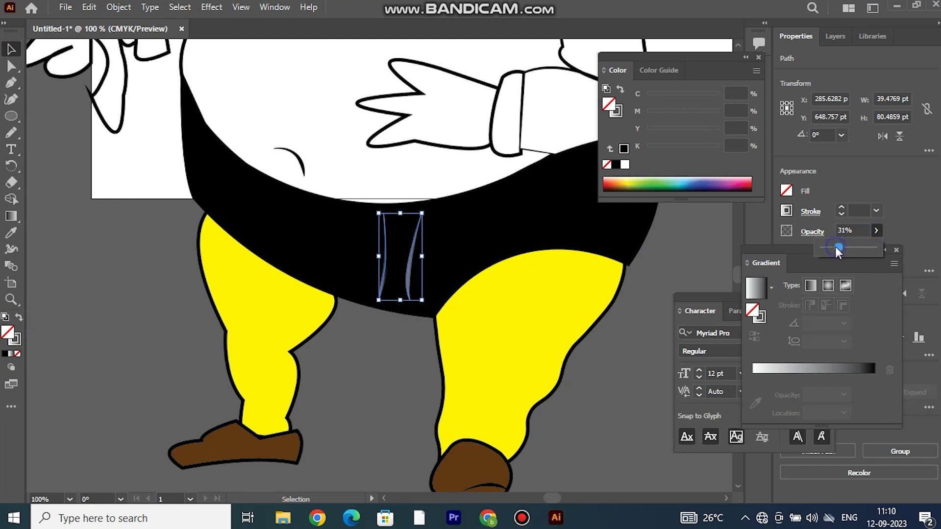
{"action": "left_click", "coordinate": [655, 288]}
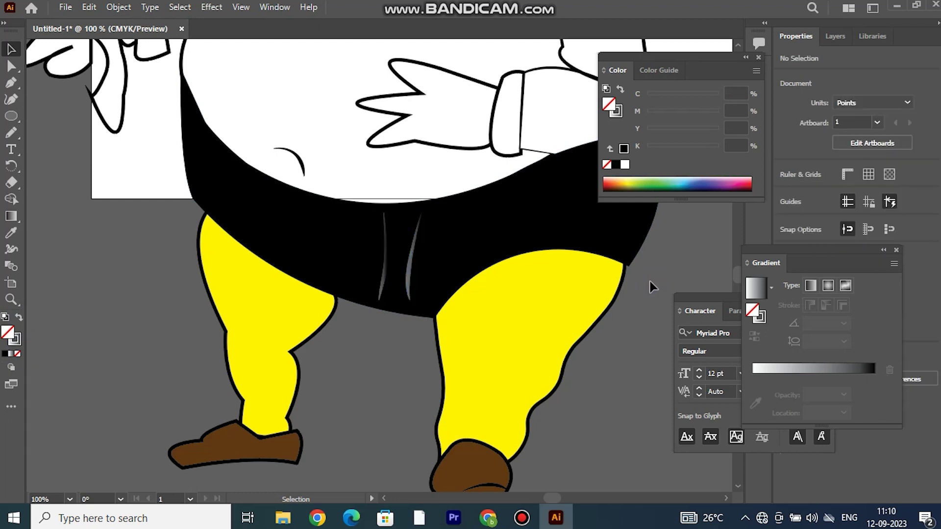
Step: Eyedrop the legs' yellow onto the body and the hand on the belly
{"action": "scroll", "coordinate": [447, 273], "scroll_direction": "up", "scroll_amount": 5}
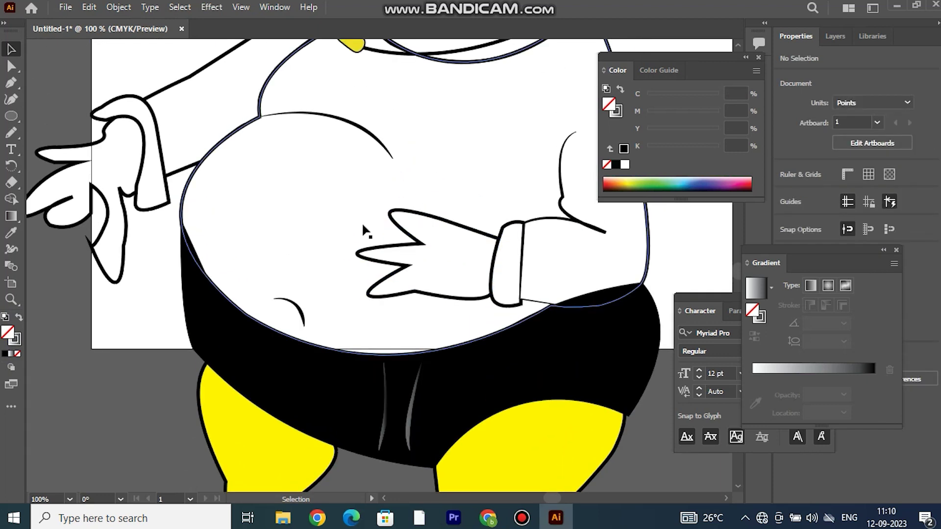
{"action": "left_click", "coordinate": [365, 231]}
{"action": "left_click", "coordinate": [11, 233]}
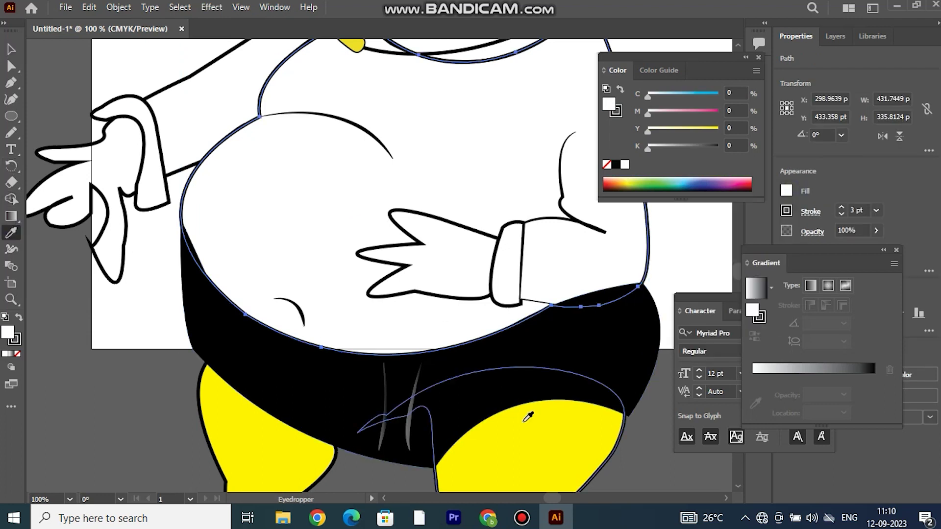
{"action": "left_click", "coordinate": [509, 398]}
{"action": "scroll", "coordinate": [474, 313], "scroll_direction": "up", "scroll_amount": 3}
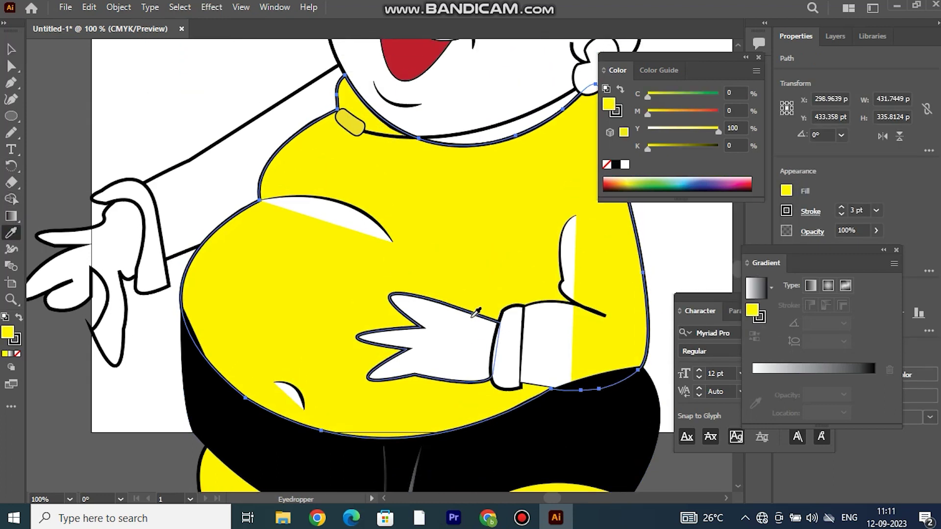
{"action": "left_click", "coordinate": [427, 342], "text": "ctrl"}
{"action": "left_click", "coordinate": [313, 326]}
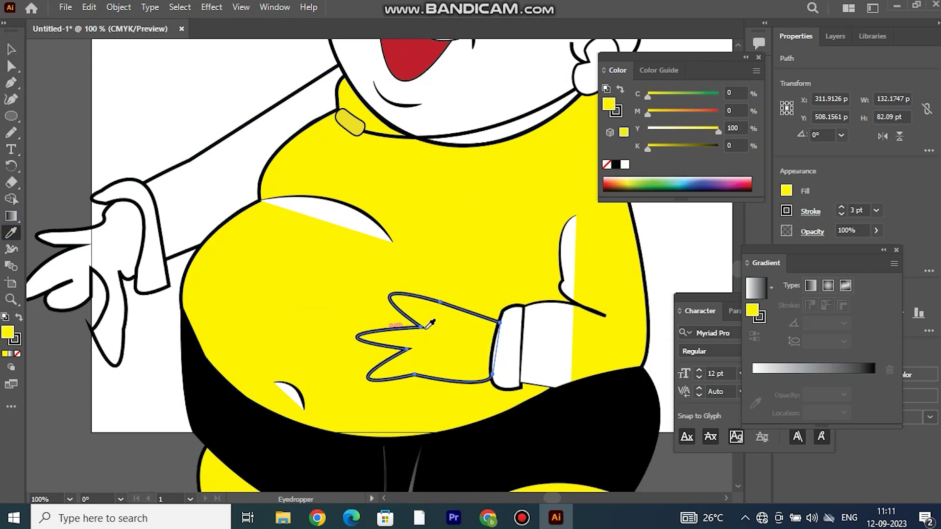
Step: Remove the white fill from the patch beside the cuff and two belly highlights
{"action": "left_click", "coordinate": [566, 292], "text": "ctrl"}
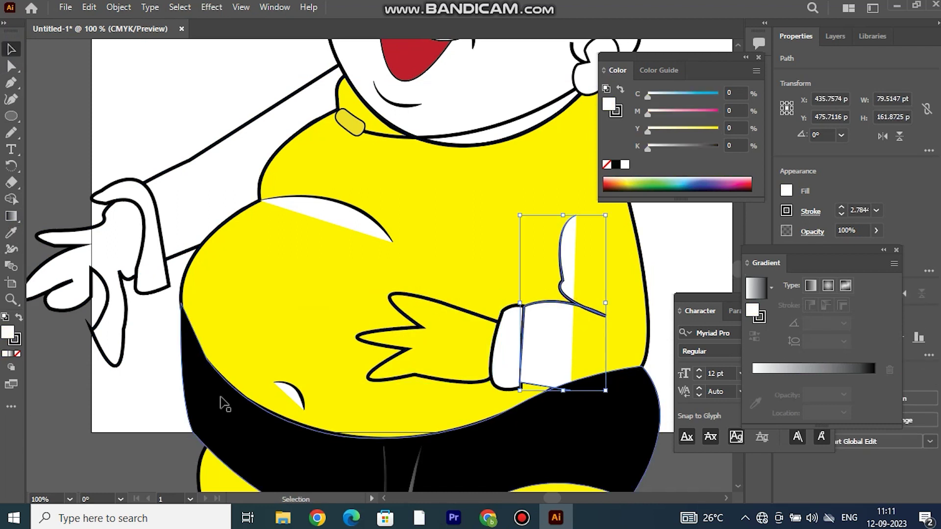
{"action": "left_click", "coordinate": [17, 355]}
{"action": "left_click", "coordinate": [290, 394], "text": "ctrl"}
{"action": "left_click", "coordinate": [314, 198], "text": "ctrl+shift"}
{"action": "left_click", "coordinate": [17, 354]}
{"action": "left_click", "coordinate": [55, 372]}
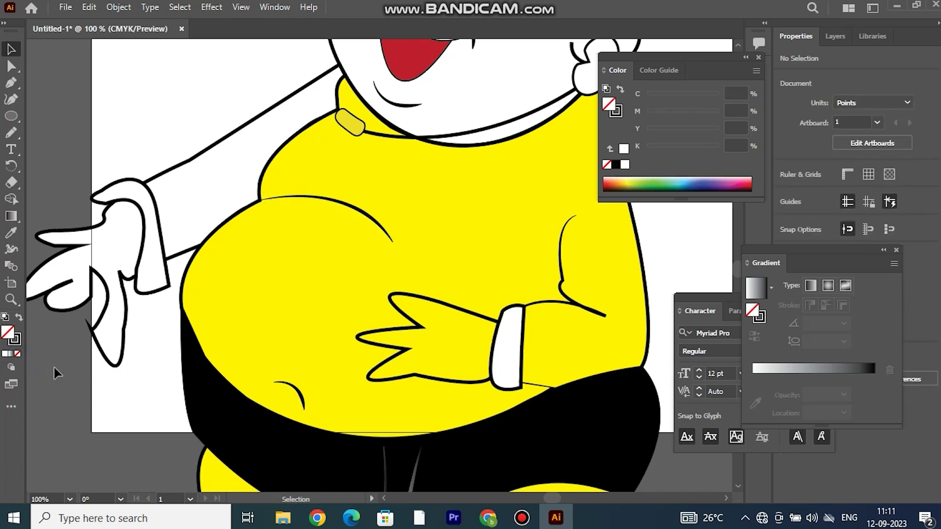
Step: Fill the left arm's sleeve with the body's yellow using the Eyedropper
{"action": "scroll", "coordinate": [55, 372], "scroll_direction": "up", "scroll_amount": 1}
{"action": "left_click", "coordinate": [157, 199]}
{"action": "left_click", "coordinate": [11, 232]}
{"action": "left_click", "coordinate": [325, 294]}
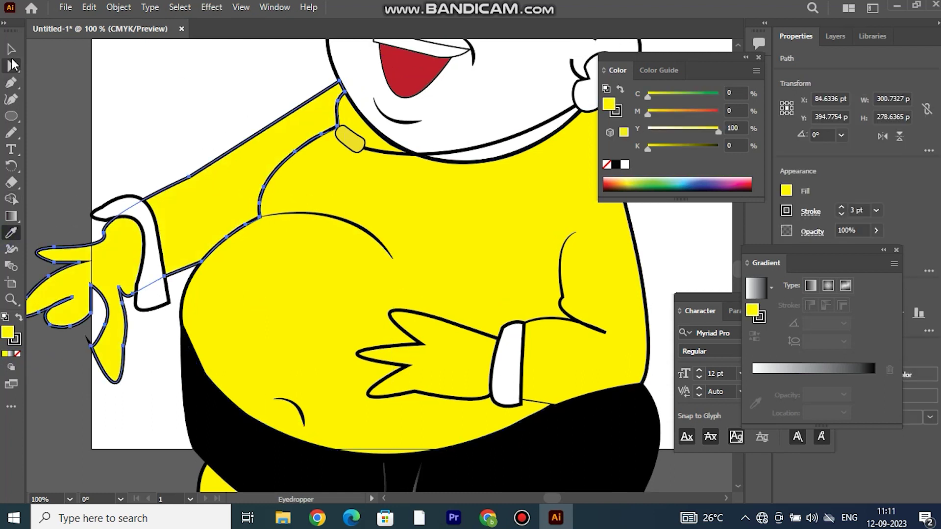
{"action": "left_click", "coordinate": [10, 49]}
Step: Fill the face shape with the body's yellow using the Eyedropper
{"action": "key", "text": "shift+grave"}
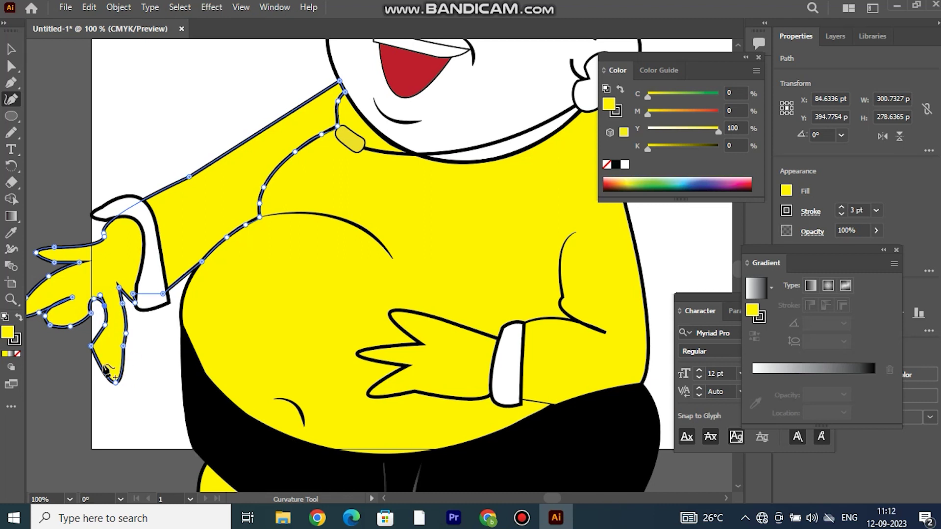
{"action": "key", "text": "v"}
{"action": "scroll", "coordinate": [493, 210], "scroll_direction": "up", "scroll_amount": 3}
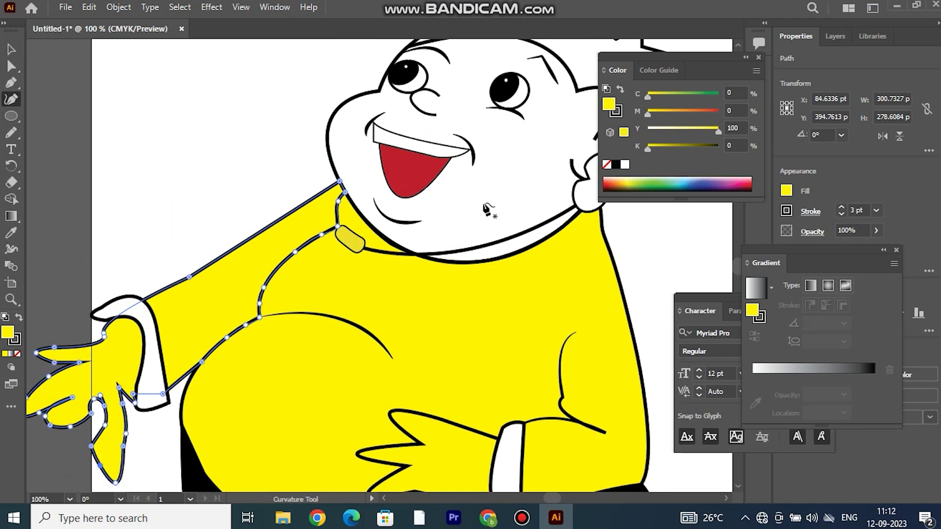
{"action": "key", "text": "ctrl+shift+a"}
{"action": "left_click", "coordinate": [485, 262]}
{"action": "key", "text": "i"}
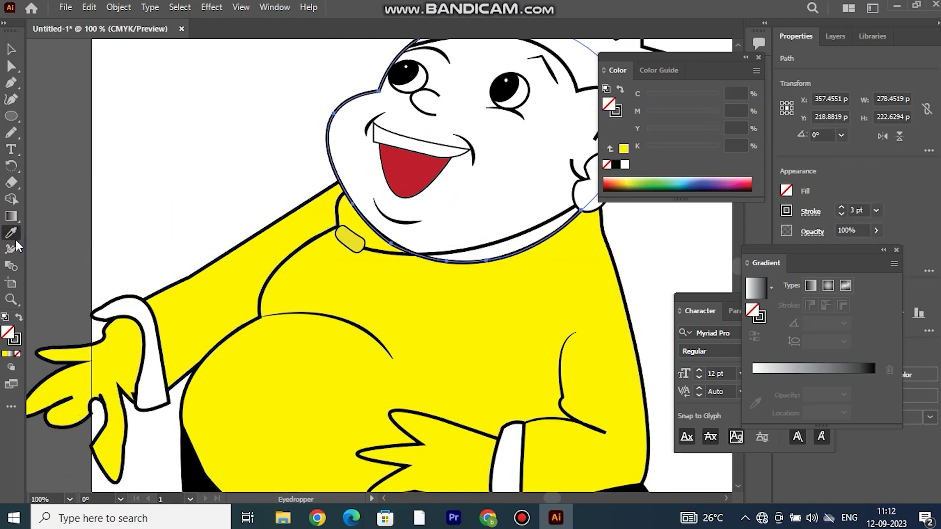
{"action": "left_click", "coordinate": [447, 274]}
{"action": "key", "text": "v"}
Step: Delete the white chin shape and remove the fills from the earring and ear shapes
{"action": "left_click", "coordinate": [393, 222]}
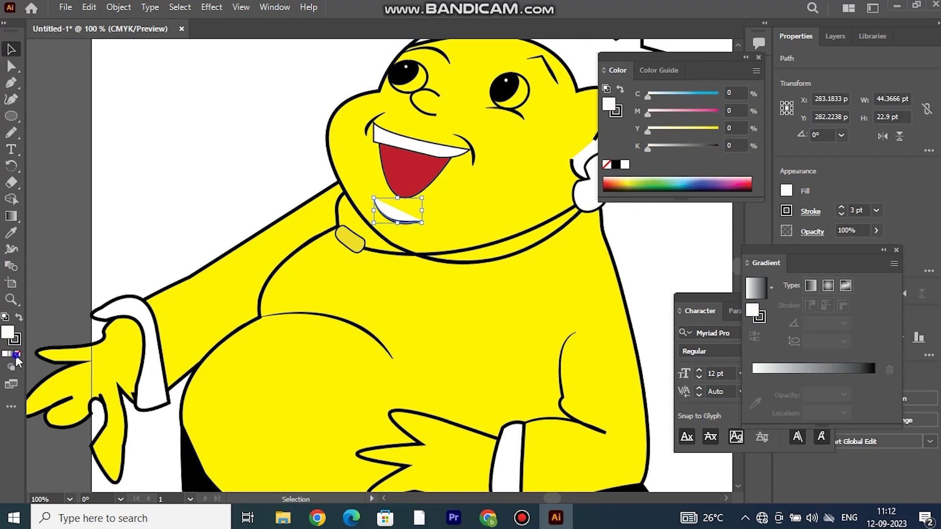
{"action": "key", "text": "Delete"}
{"action": "scroll", "coordinate": [313, 294], "scroll_direction": "up", "scroll_amount": 3}
{"action": "left_click", "coordinate": [603, 280]}
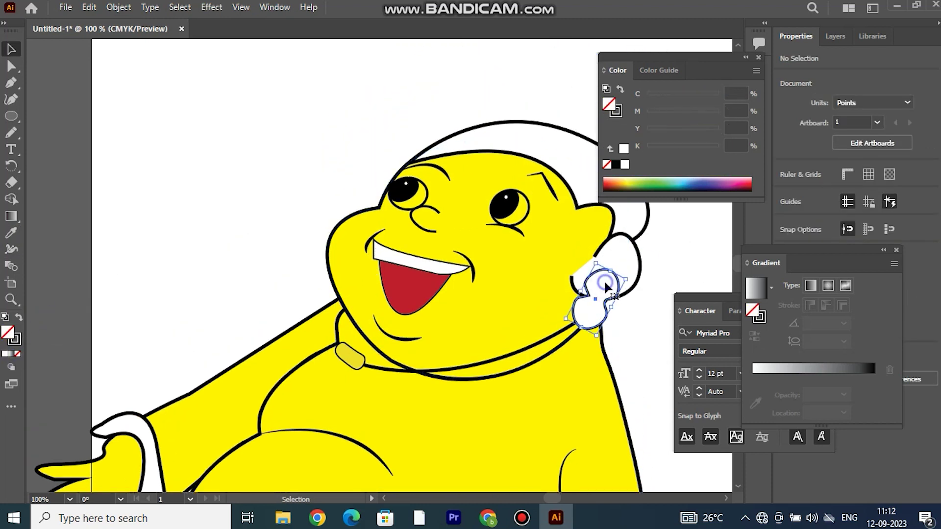
{"action": "left_click", "coordinate": [18, 353]}
{"action": "left_click", "coordinate": [624, 296]}
{"action": "left_click", "coordinate": [637, 260]}
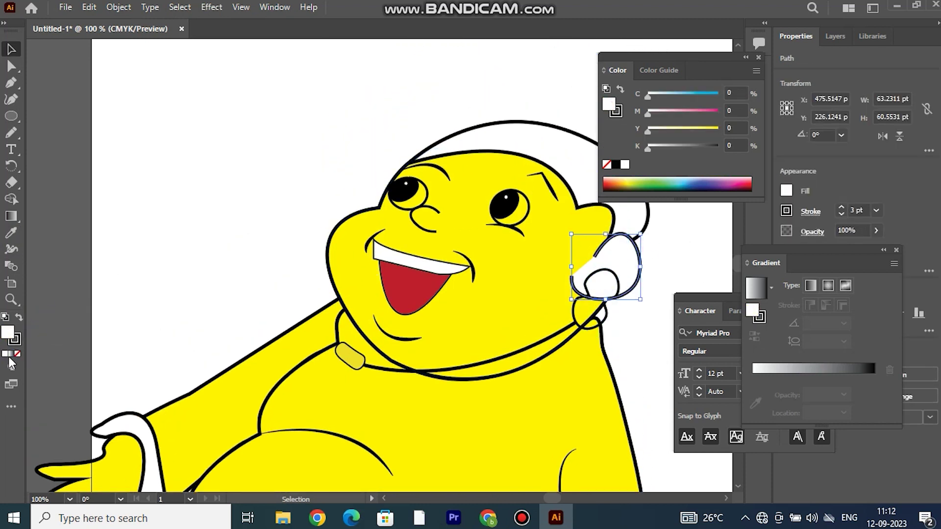
{"action": "left_click", "coordinate": [18, 353]}
{"action": "left_click", "coordinate": [666, 274]}
Step: Reshape the face outline around the ear and draw a new curve over the head
{"action": "left_click", "coordinate": [539, 294]}
{"action": "left_click", "coordinate": [11, 99]}
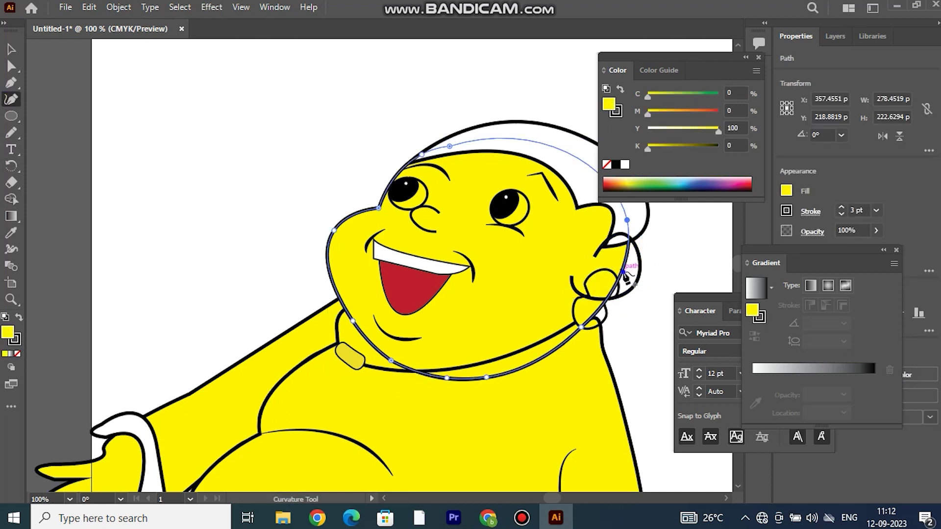
{"action": "left_click_drag", "start_coordinate": [624, 273], "coordinate": [643, 278]}
{"action": "left_click_drag", "start_coordinate": [620, 311], "coordinate": [608, 300]}
{"action": "left_click", "coordinate": [626, 296]}
{"action": "left_click", "coordinate": [634, 239]}
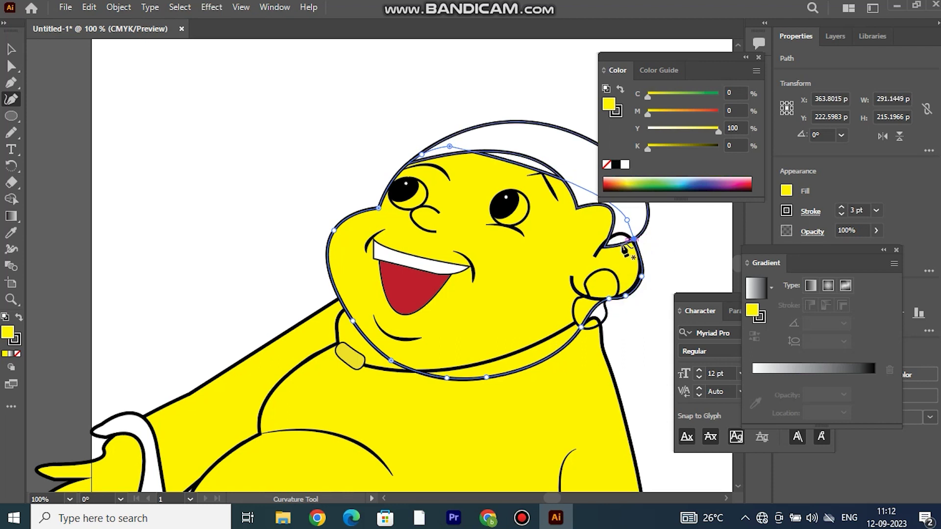
{"action": "left_click", "coordinate": [594, 257]}
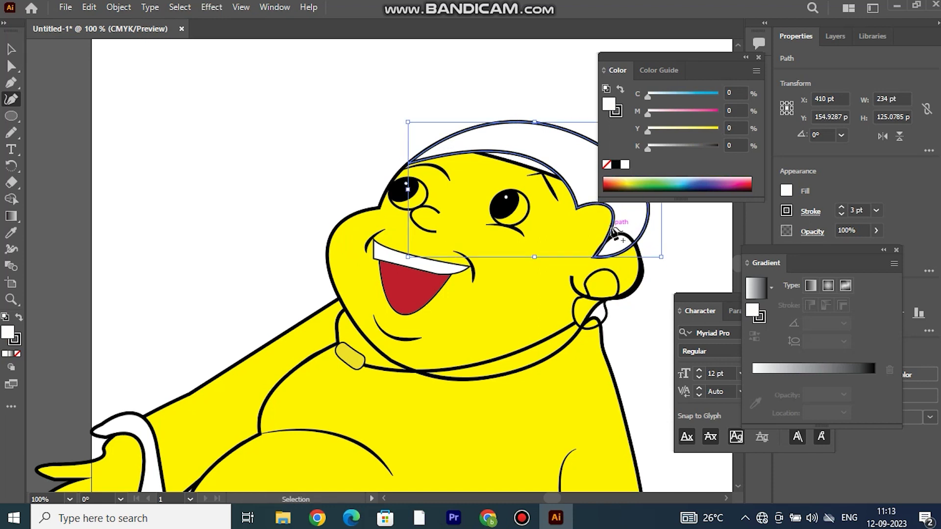
Step: Make the hair solid black with no stroke and reshape its lower edge along the forehead
{"action": "scroll", "coordinate": [343, 269], "scroll_direction": "up", "scroll_amount": 2}
{"action": "key", "text": "v"}
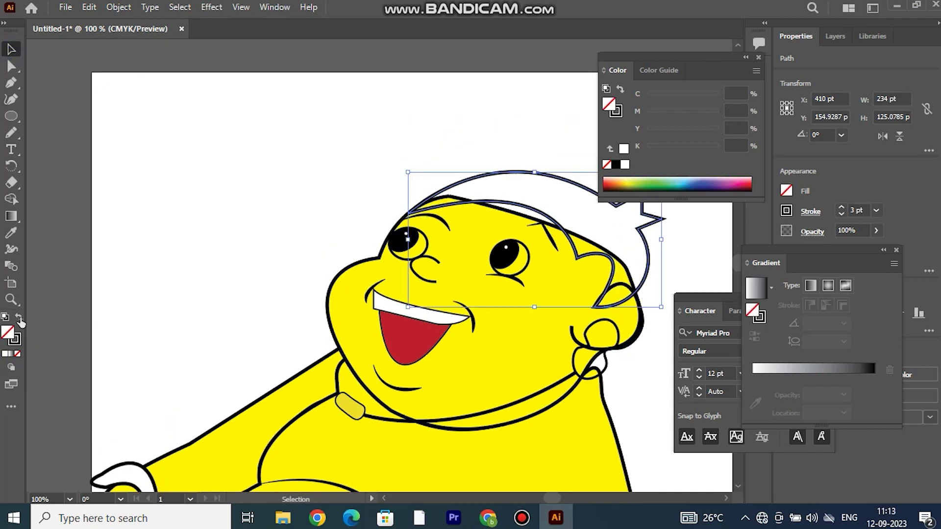
{"action": "key", "text": "shift+x"}
{"action": "key", "text": "shift+grave"}
{"action": "mouse_move", "coordinate": [521, 216]}
{"action": "left_mouse_down"}
{"action": "mouse_move", "coordinate": [569, 235]}
{"action": "mouse_move", "coordinate": [525, 216]}
{"action": "left_mouse_up"}
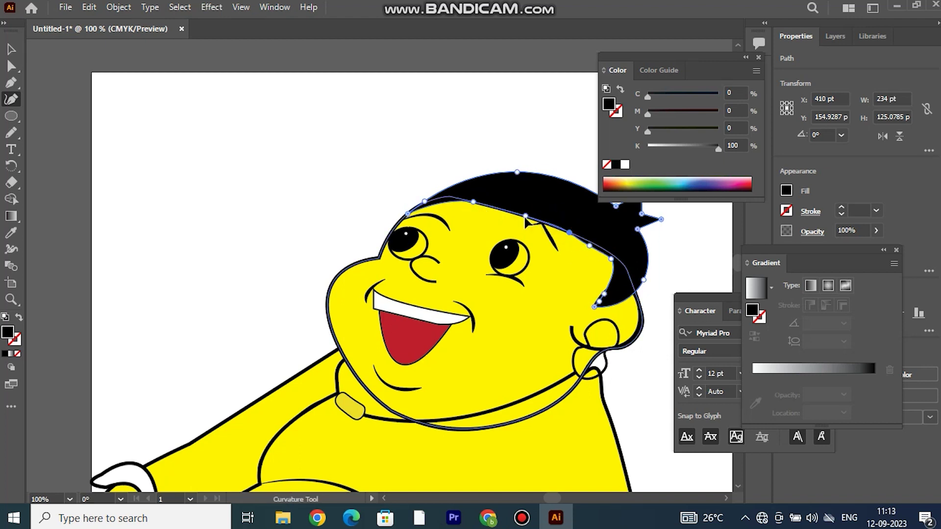
{"action": "left_click", "coordinate": [11, 49]}
{"action": "left_click", "coordinate": [170, 126]}
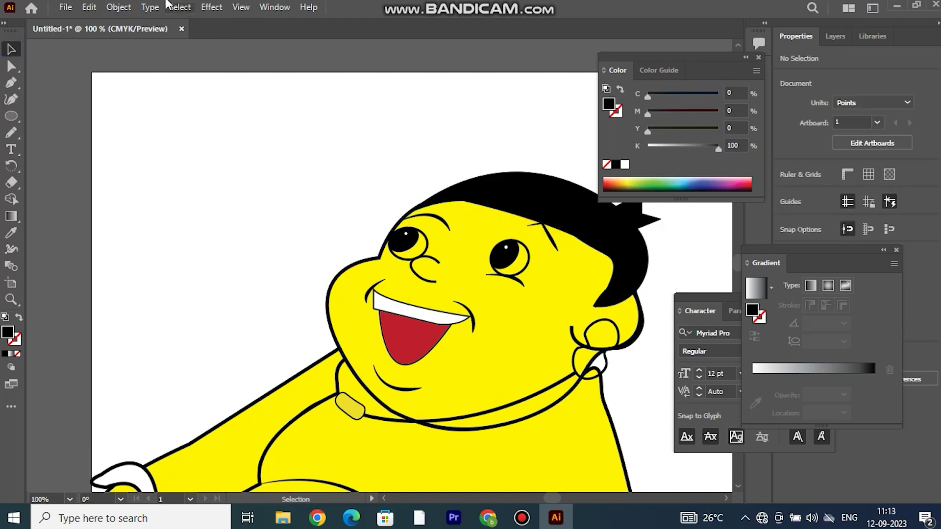
{"action": "scroll", "coordinate": [523, 238], "scroll_direction": "up", "scroll_amount": 2}
{"action": "left_click", "coordinate": [523, 237]}
{"action": "key", "text": "shift+grave"}
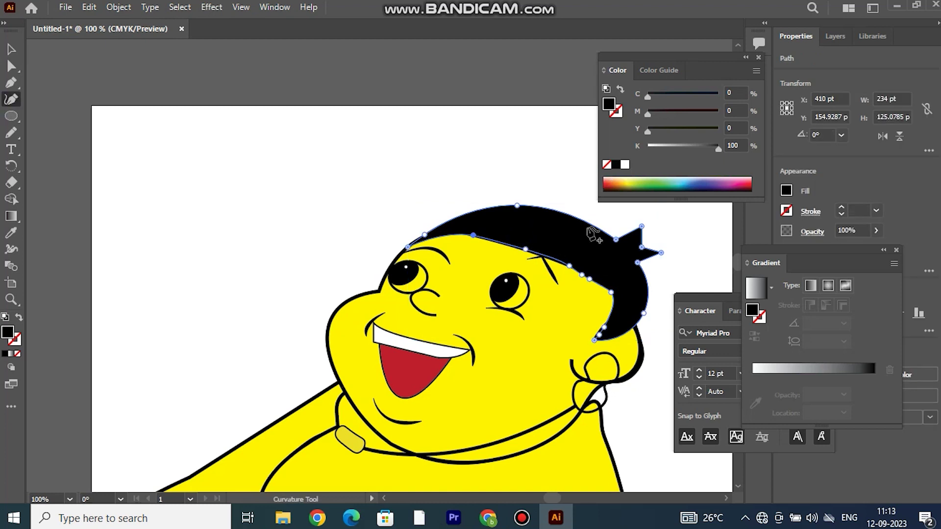
{"action": "left_click", "coordinate": [10, 49]}
{"action": "left_click", "coordinate": [216, 154]}
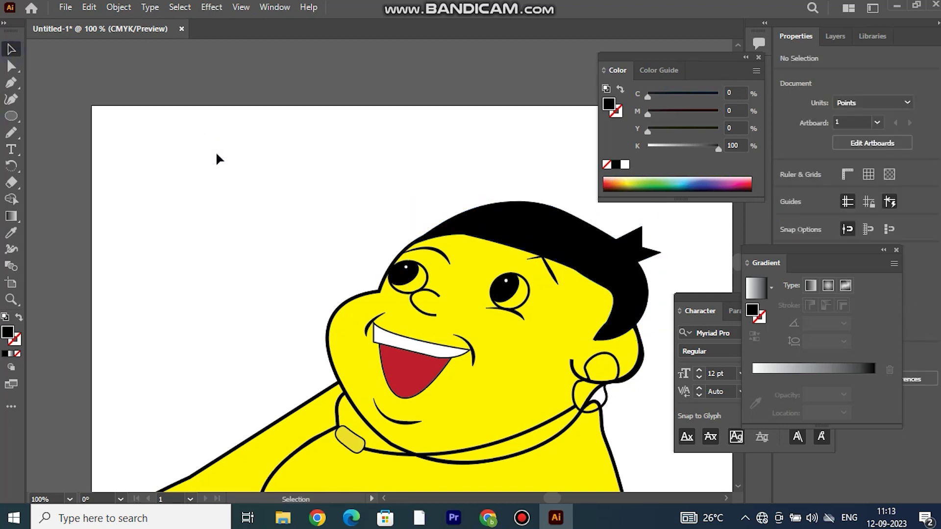
Step: Nudge the eyebrow stroke slightly into place
{"action": "left_click", "coordinate": [543, 268]}
{"action": "right_click", "coordinate": [547, 275]}
{"action": "left_click", "coordinate": [343, 237]}
{"action": "left_click_drag", "start_coordinate": [550, 281], "coordinate": [548, 282]}
{"action": "left_click", "coordinate": [302, 212]}
Step: Fill both wrist cuffs with an orange colour
{"action": "scroll", "coordinate": [302, 213], "scroll_direction": "down", "scroll_amount": 5}
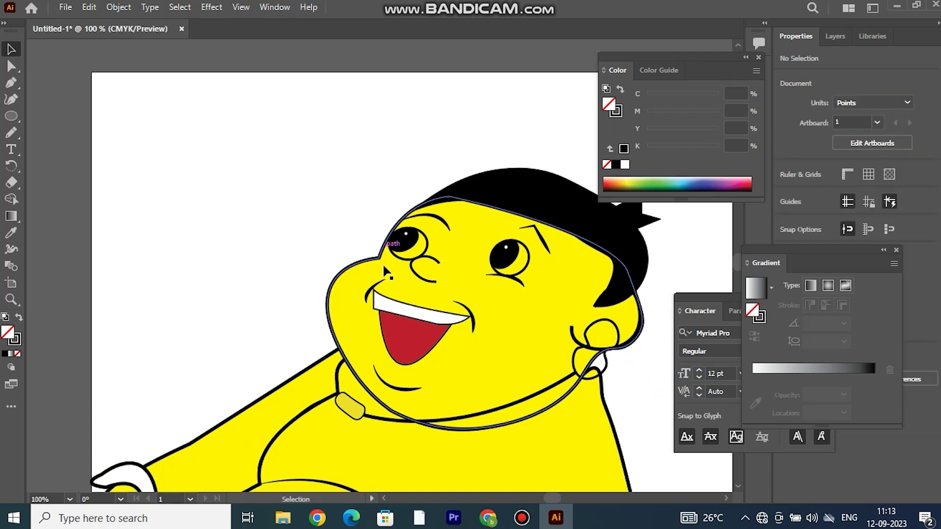
{"action": "scroll", "coordinate": [185, 255], "scroll_direction": "down", "scroll_amount": 3}
{"action": "left_click", "coordinate": [152, 274]}
{"action": "left_click", "coordinate": [496, 415], "text": "shift"}
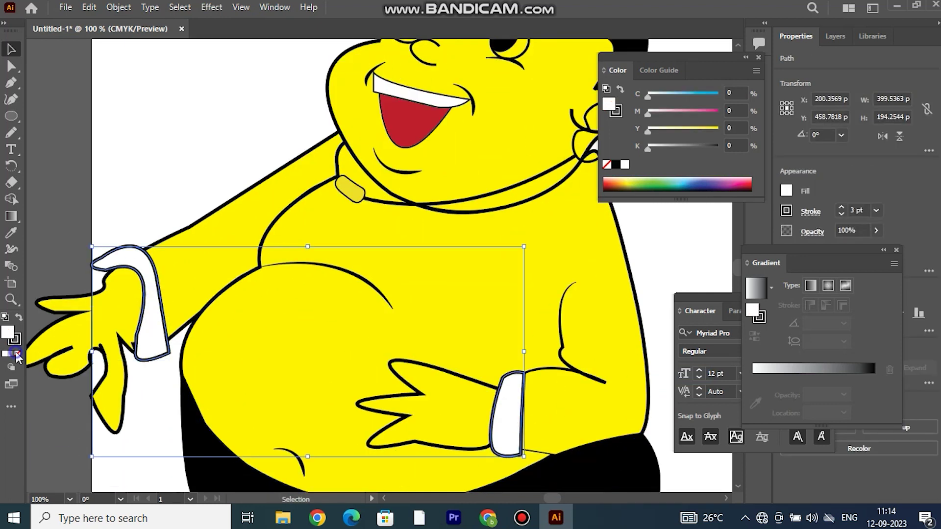
{"action": "left_click", "coordinate": [17, 353]}
{"action": "left_click", "coordinate": [632, 181]}
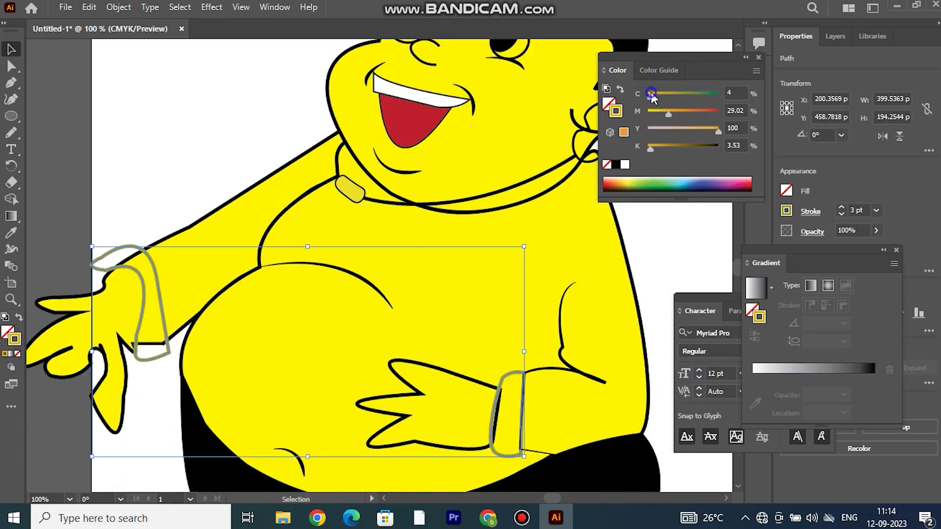
{"action": "key", "text": "shift+x"}
Step: Give both wrist cuffs a thin black outline
{"action": "left_click", "coordinate": [122, 211]}
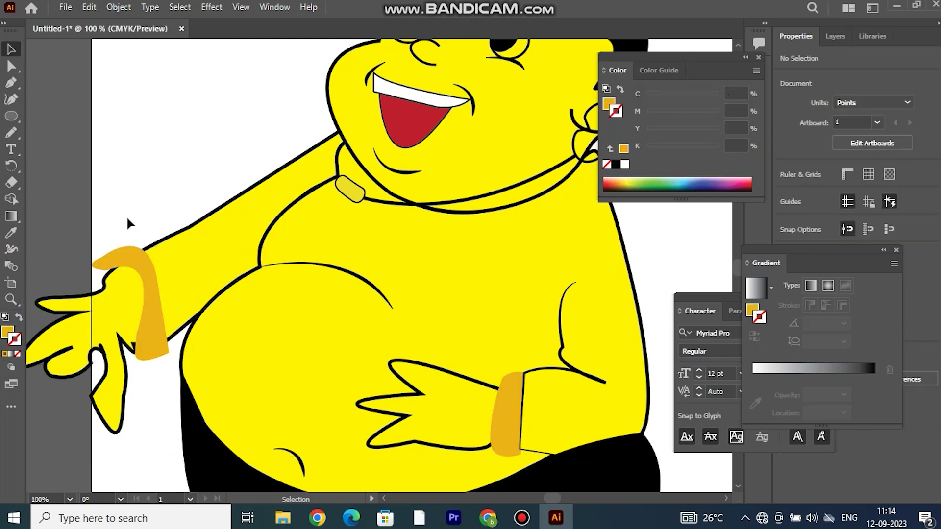
{"action": "left_click", "coordinate": [509, 411], "text": "shift"}
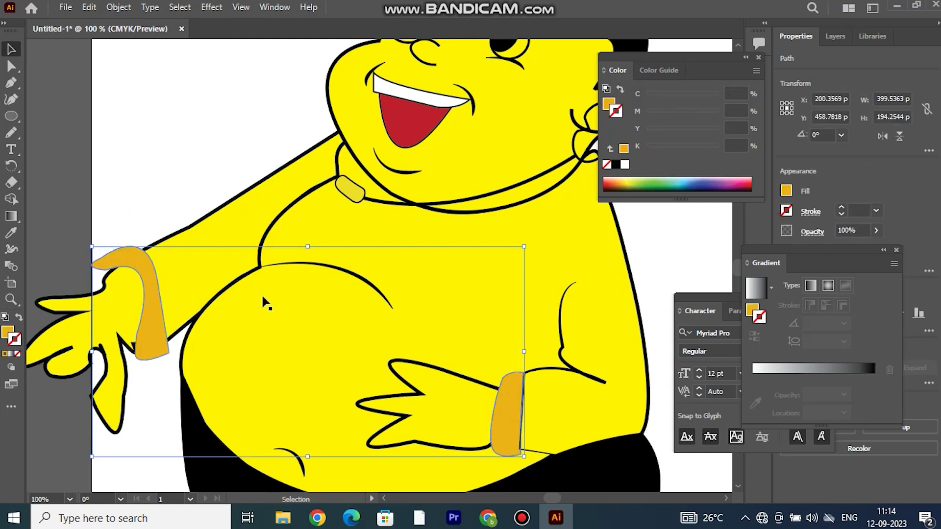
{"action": "left_click", "coordinate": [787, 210]}
{"action": "left_click", "coordinate": [666, 259]}
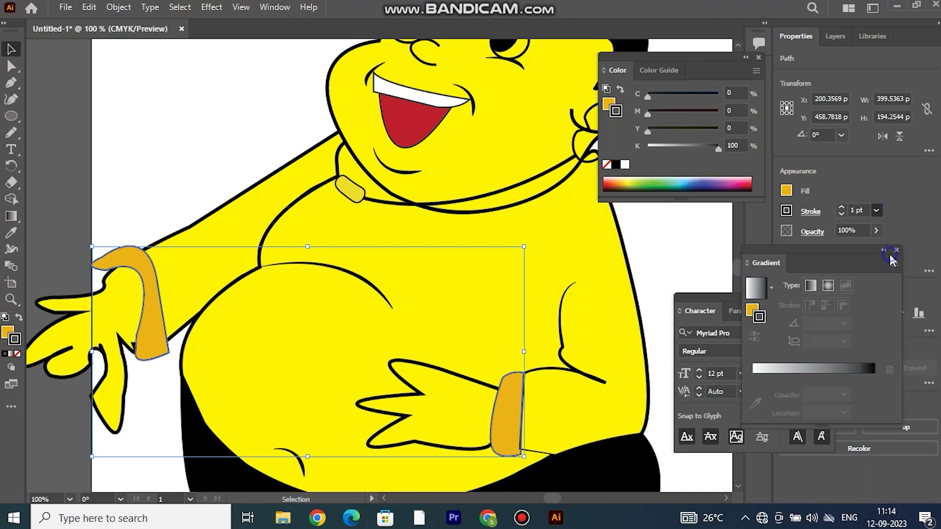
{"action": "left_click", "coordinate": [696, 262]}
{"action": "key", "text": "ctrl+minus"}
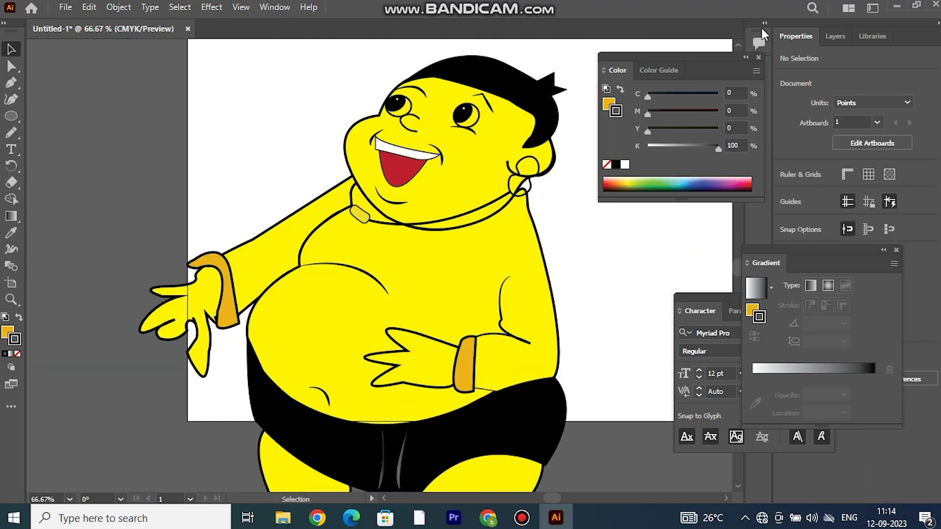
Step: Check the head outline with the Curvature tool and zoom out to the full figure
{"action": "scroll", "coordinate": [568, 216], "scroll_direction": "down", "scroll_amount": 1}
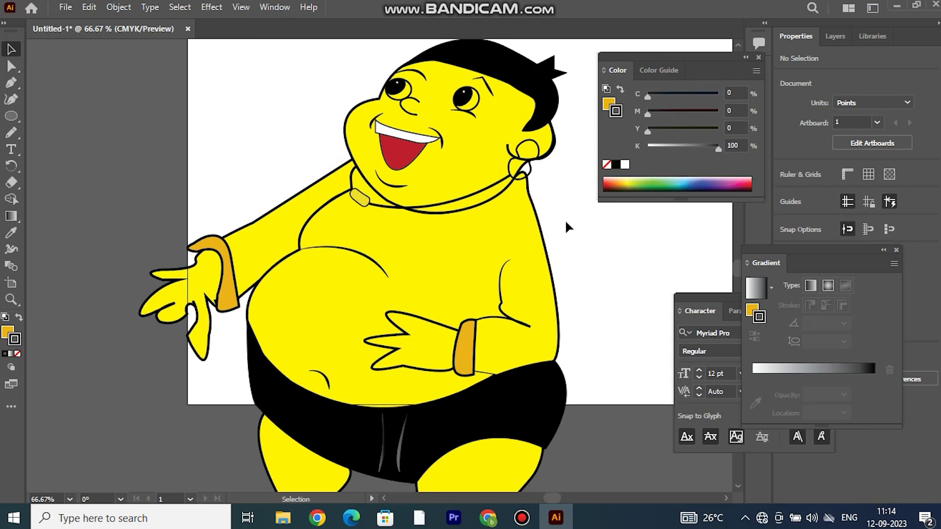
{"action": "left_click", "coordinate": [521, 175]}
{"action": "left_click", "coordinate": [11, 99]}
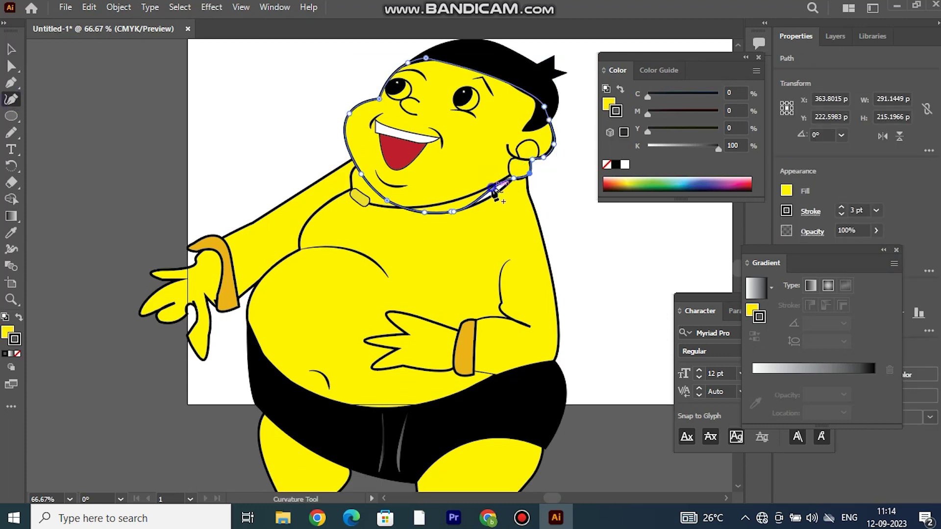
{"action": "key", "text": "v"}
{"action": "left_click", "coordinate": [177, 152]}
{"action": "key", "text": "ctrl+minus"}
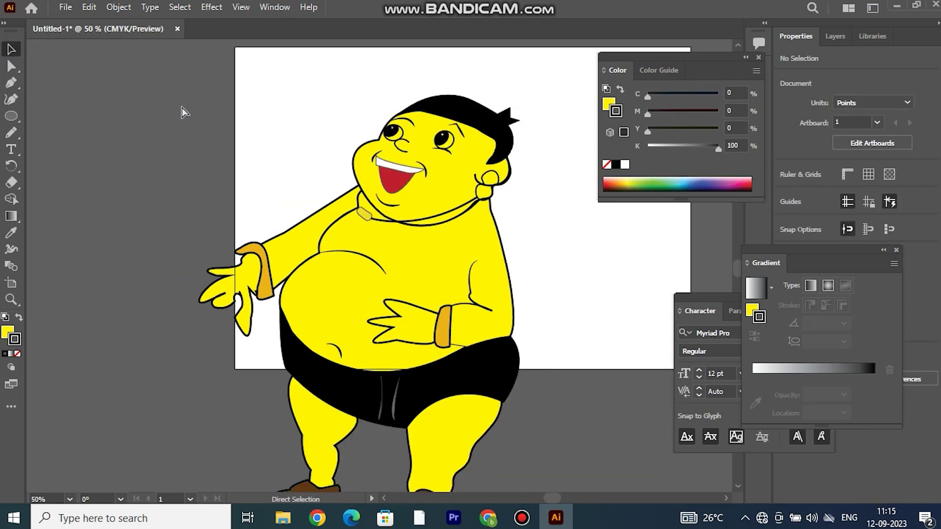
Step: Select the whole character and shrink it onto the artboard centre
{"action": "scroll", "coordinate": [549, 445], "scroll_direction": "down", "scroll_amount": 3}
{"action": "key", "text": "ctrl+a"}
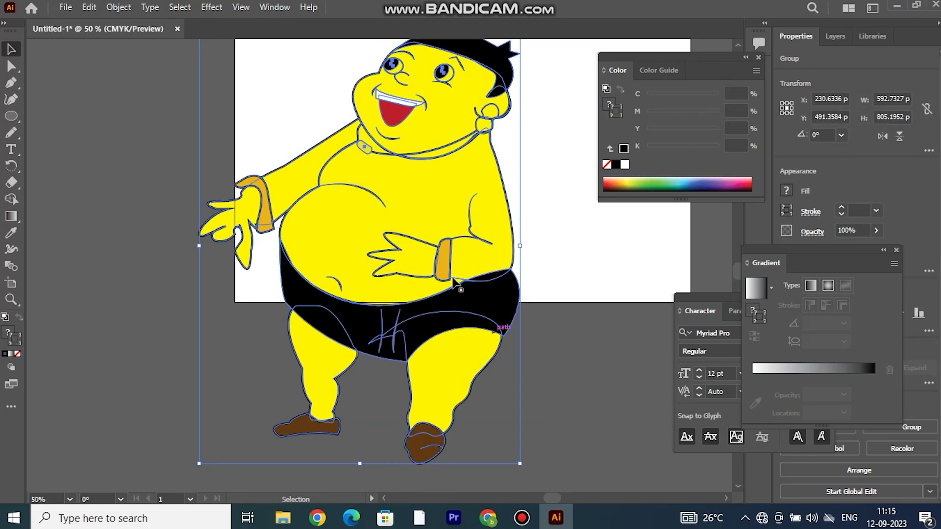
{"action": "left_click_drag", "start_coordinate": [360, 465], "coordinate": [361, 214]}
{"action": "left_click_drag", "start_coordinate": [390, 122], "coordinate": [473, 187]}
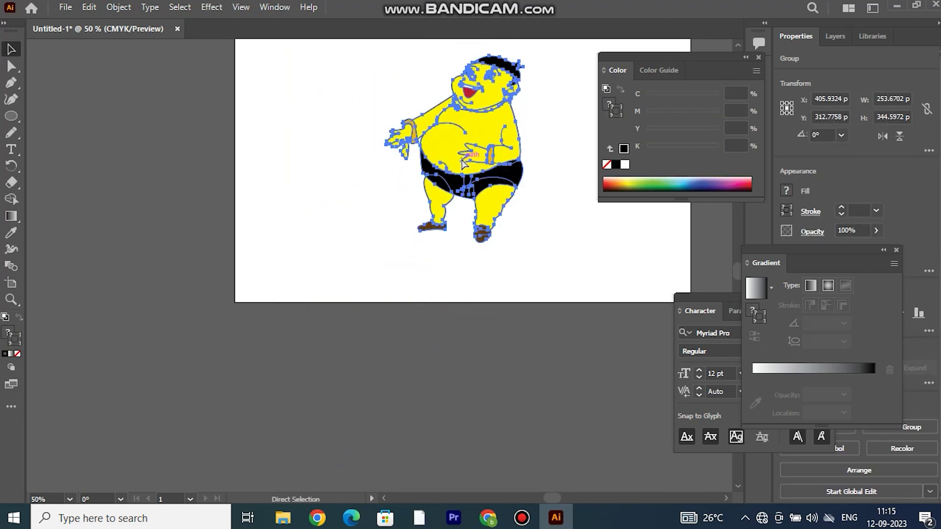
{"action": "key", "text": "ctrl+plus"}
{"action": "key", "text": "a"}
{"action": "key", "text": "ctrl+minus"}
{"action": "key", "text": "ctrl+shift+a"}
{"action": "key", "text": "v"}
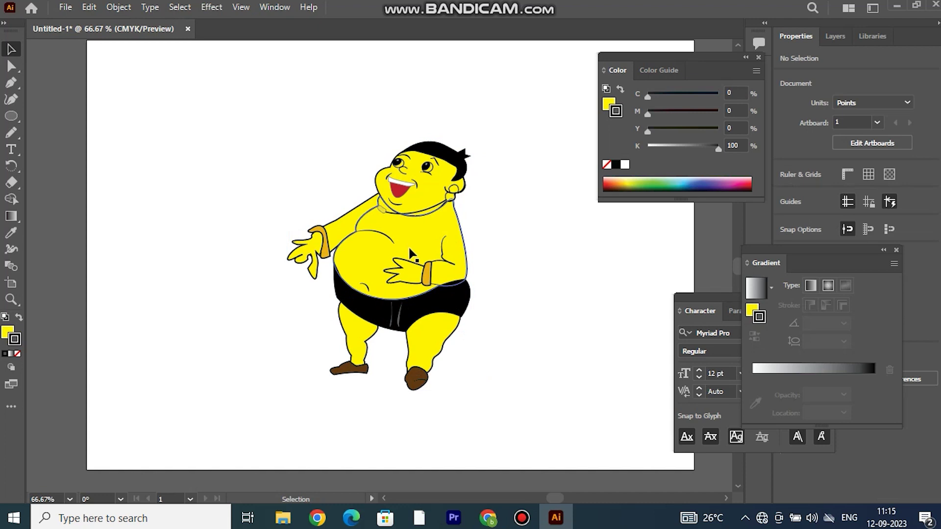
Step: Scale the whole character up proportionally to fill the artboard
{"action": "key", "text": "ctrl+a"}
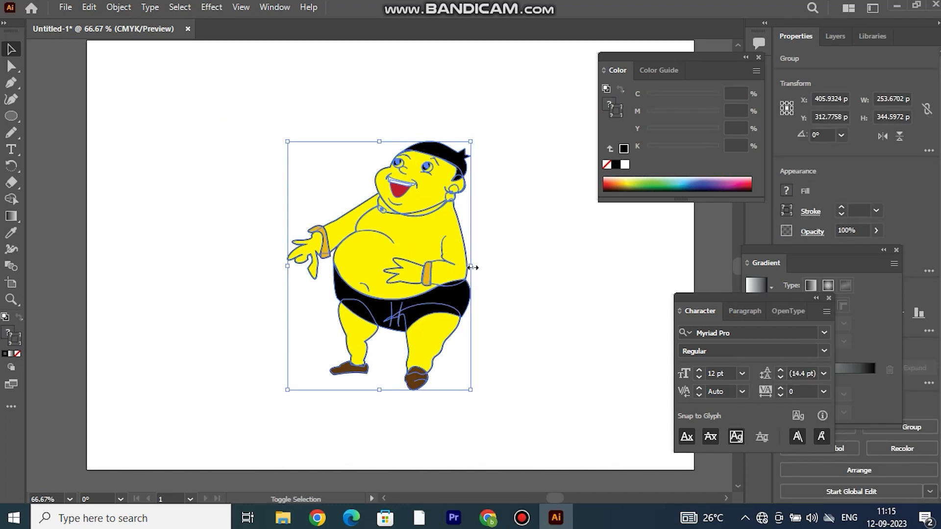
{"action": "left_click_drag", "start_coordinate": [471, 267], "coordinate": [568, 267]}
{"action": "left_click_drag", "start_coordinate": [279, 265], "coordinate": [280, 263]}
{"action": "left_click", "coordinate": [222, 209]}
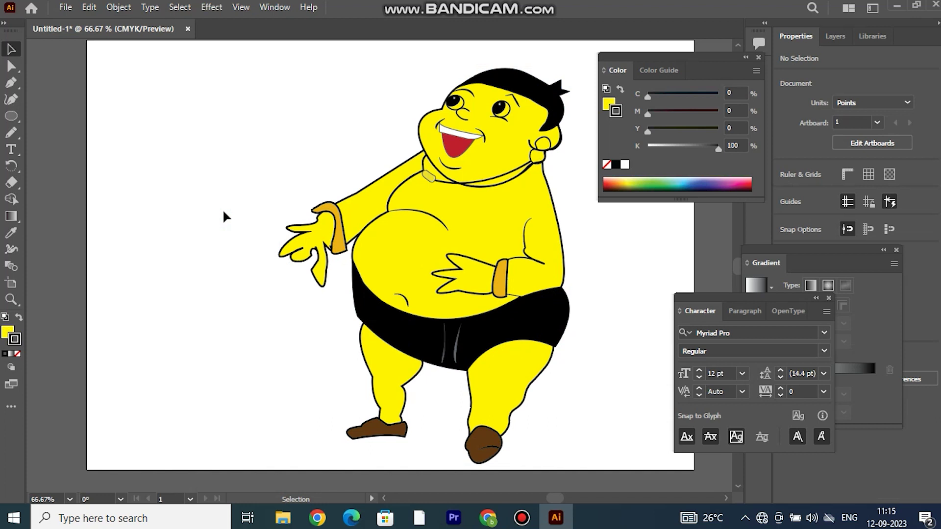
Step: Ungroup the character and bulge out the torso's right edge with the Curvature tool
{"action": "right_click", "coordinate": [550, 193]}
{"action": "left_click", "coordinate": [551, 376]}
{"action": "left_click", "coordinate": [559, 251]}
{"action": "key", "text": "shift+grave"}
{"action": "left_click_drag", "start_coordinate": [562, 246], "coordinate": [568, 248]}
{"action": "left_click", "coordinate": [11, 49]}
{"action": "left_click", "coordinate": [221, 160]}
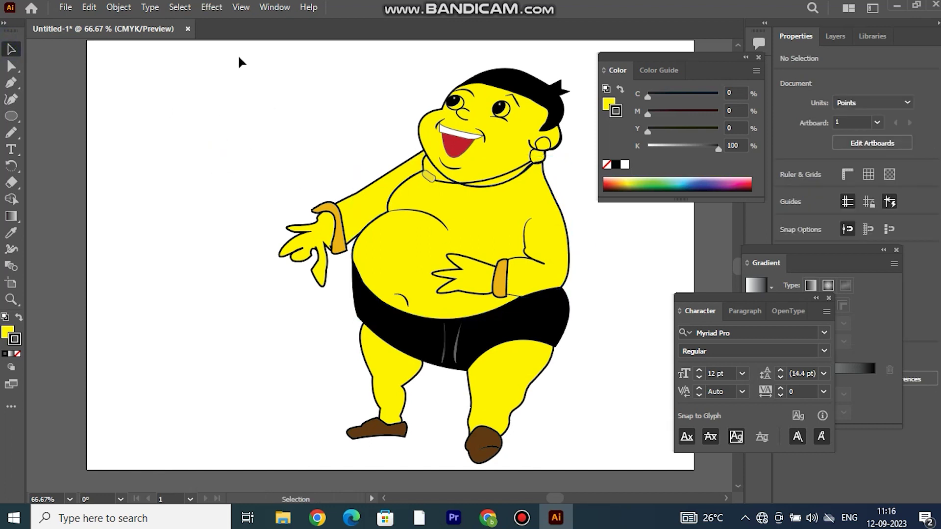
Step: Centre the whole character horizontally and vertically on the artboard
{"action": "key", "text": "ctrl+a"}
{"action": "left_click", "coordinate": [758, 58]}
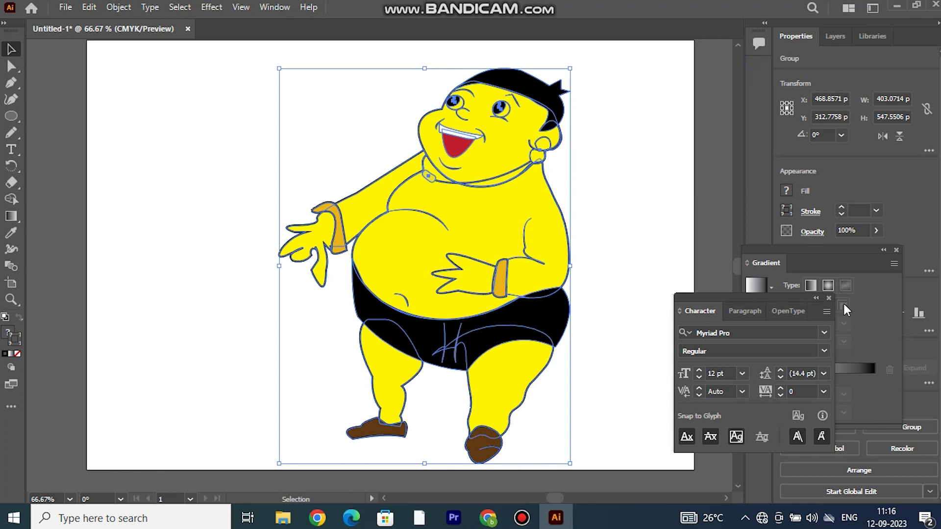
{"action": "left_click", "coordinate": [828, 298]}
{"action": "left_click", "coordinate": [896, 250]}
{"action": "double_click", "coordinate": [833, 23]}
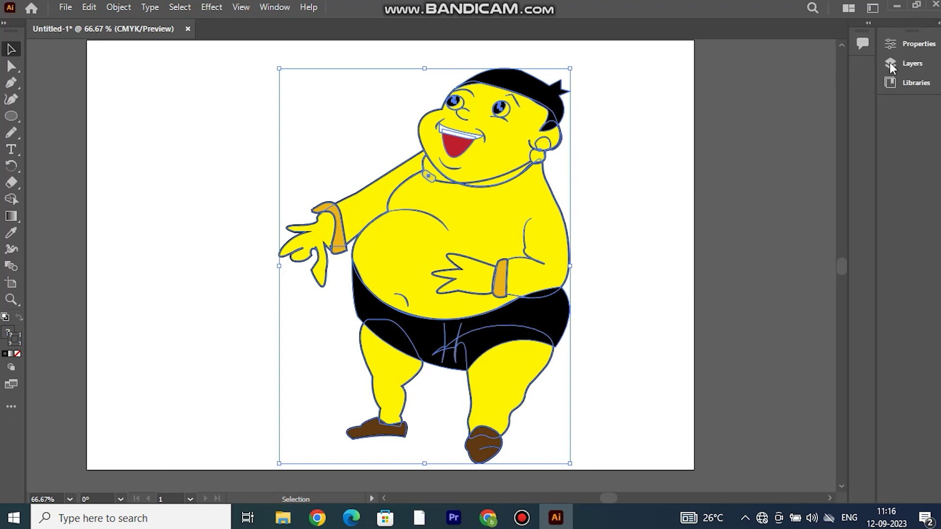
{"action": "left_click", "coordinate": [913, 44]}
{"action": "left_click", "coordinate": [763, 312]}
{"action": "left_click", "coordinate": [831, 313]}
{"action": "left_click", "coordinate": [639, 158]}
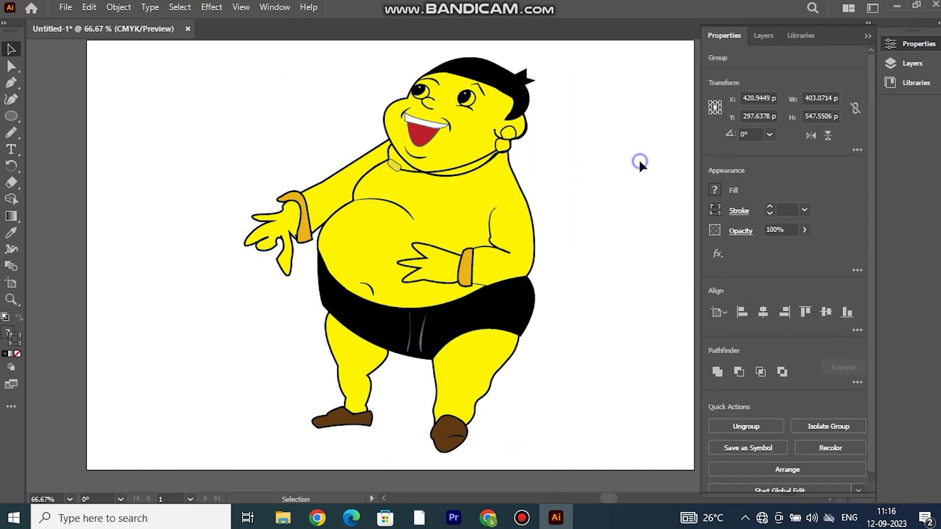
{"action": "left_click", "coordinate": [871, 36]}
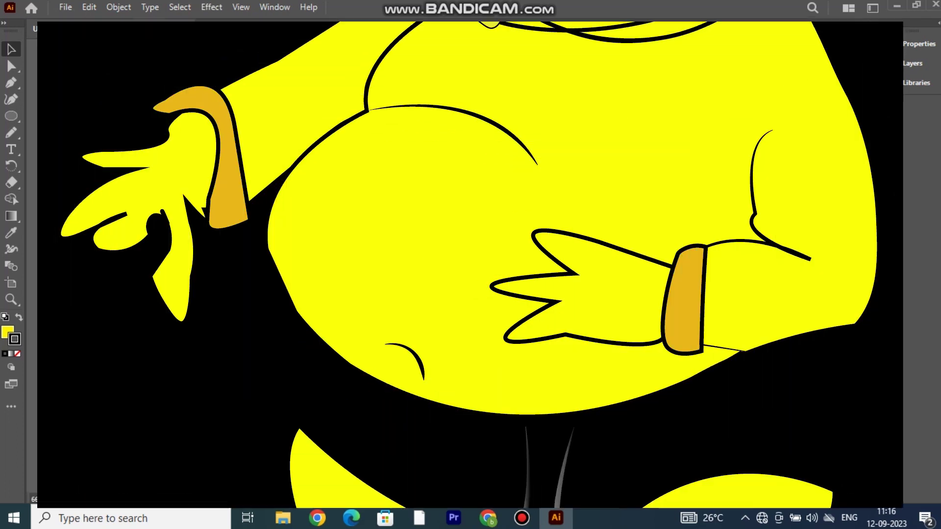